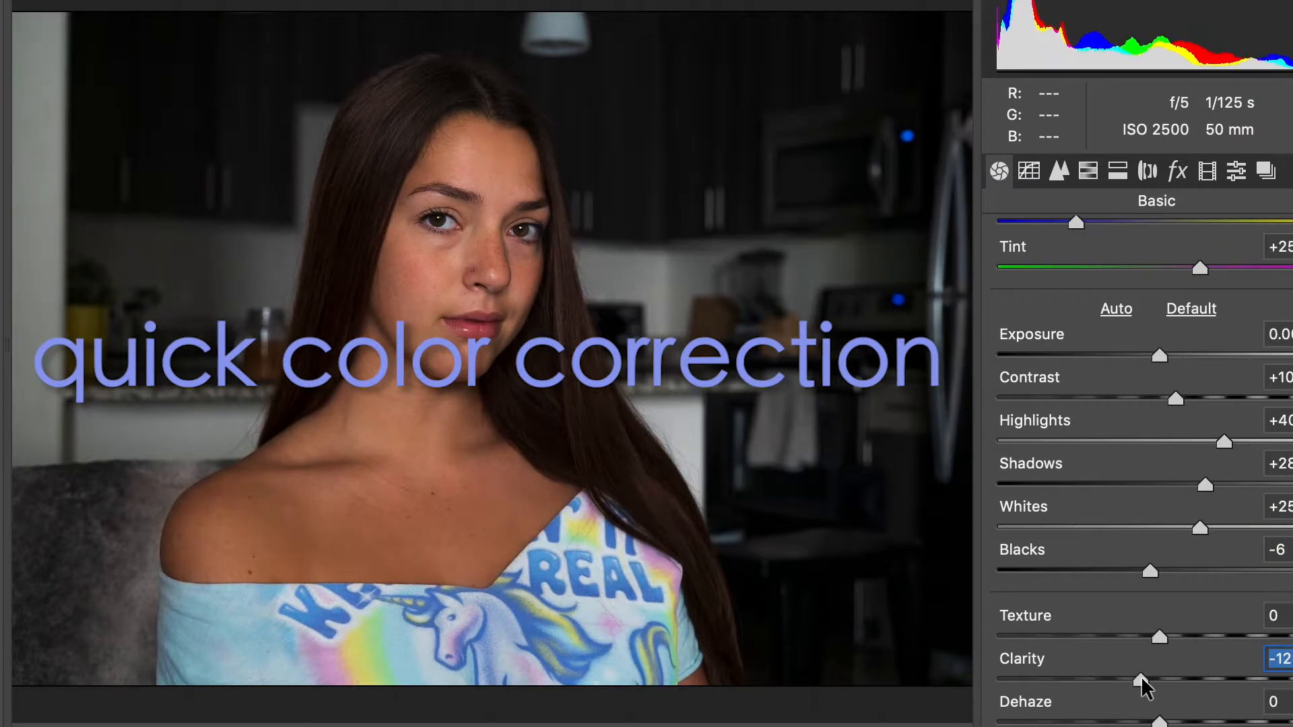
# Step: Set the portrait's Texture to +1, Clarity to -20, Vibrance to +39 and Saturation to +3
pyautogui.moveTo(1160, 637); pyautogui.dragTo(1238, 700)
pyautogui.scroll(-3, 1170, 700)
pyautogui.moveTo(1160, 726); pyautogui.dragTo(1161, 726)
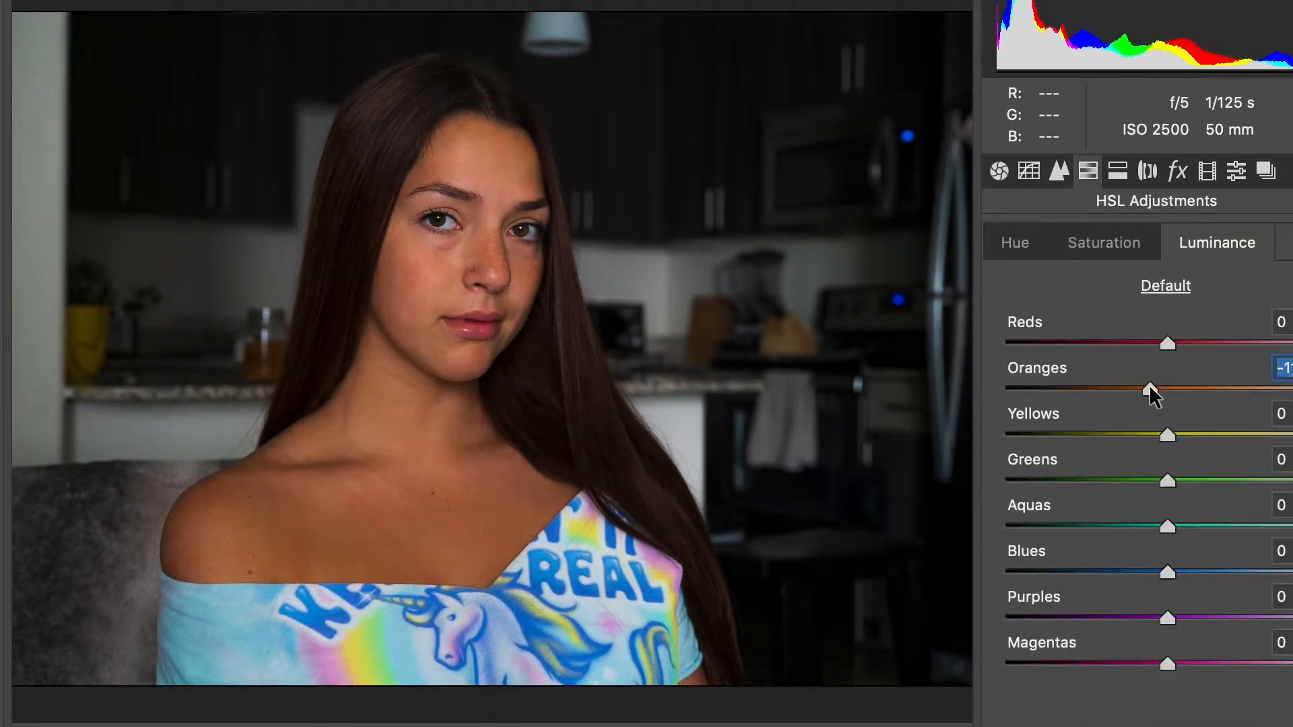
# Step: Adjust the portrait's tone curve
pyautogui.moveTo(1149, 385); pyautogui.dragTo(1154, 387)
pyautogui.click(1198, 342)
pyautogui.click(1199, 572)
pyautogui.click(1109, 242)
pyautogui.click(1200, 388)
pyautogui.click(1193, 343)
pyautogui.click(1191, 572)
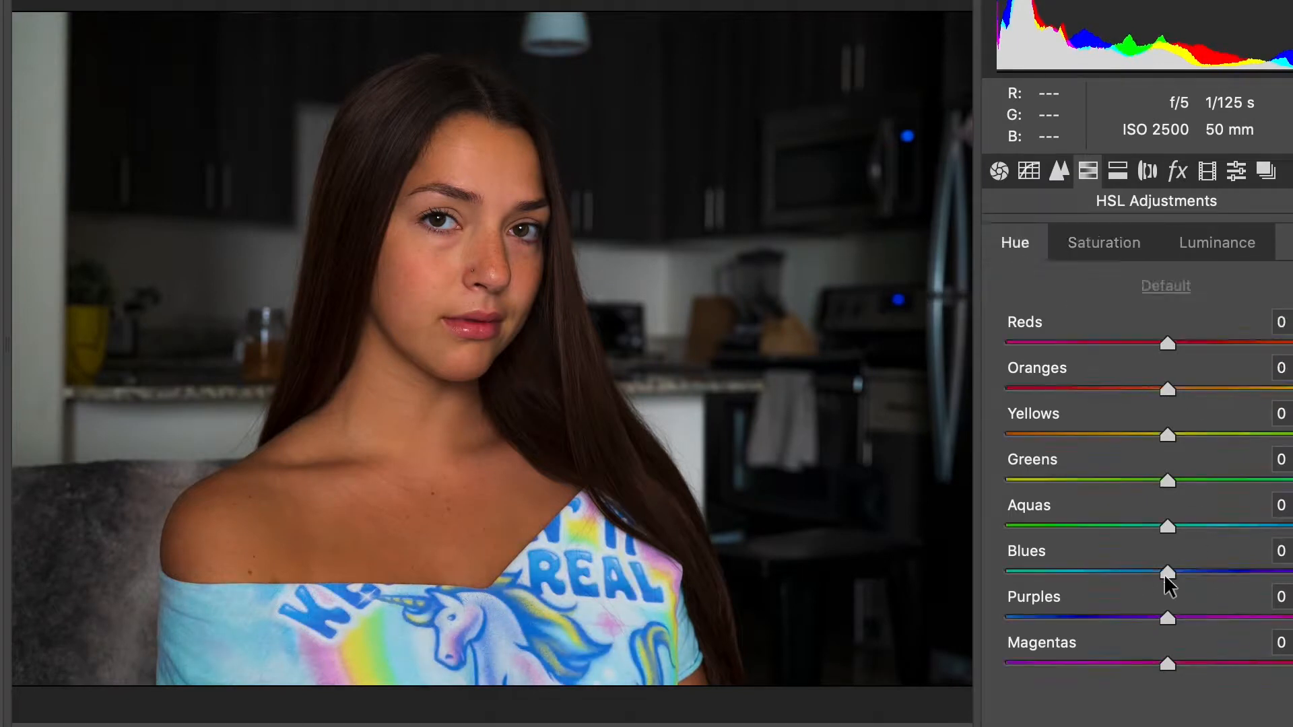
pyautogui.moveTo(1165, 571)
pyautogui.mouseDown()
pyautogui.moveTo(1239, 569)
pyautogui.moveTo(1186, 571)
pyautogui.mouseUp()
# Step: Fine-tune the portrait's remaining color adjustments and finish the Camera Raw color correction
pyautogui.click(1193, 172)
pyautogui.click(1202, 174)
pyautogui.moveTo(1167, 694); pyautogui.dragTo(1091, 694)
pyautogui.moveTo(1167, 564); pyautogui.dragTo(1031, 565)
pyautogui.moveTo(1167, 726); pyautogui.dragTo(1115, 726)
pyautogui.moveTo(1168, 435); pyautogui.dragTo(1136, 435)
pyautogui.doubleClick(1136, 435)
pyautogui.moveTo(1032, 565); pyautogui.dragTo(1065, 564)
pyautogui.moveTo(1090, 694); pyautogui.dragTo(1114, 694)
pyautogui.moveTo(1066, 565); pyautogui.dragTo(1102, 565)
pyautogui.doubleClick(1103, 565)
pyautogui.moveTo(1114, 694); pyautogui.dragTo(1005, 694)
pyautogui.doubleClick(1006, 693)
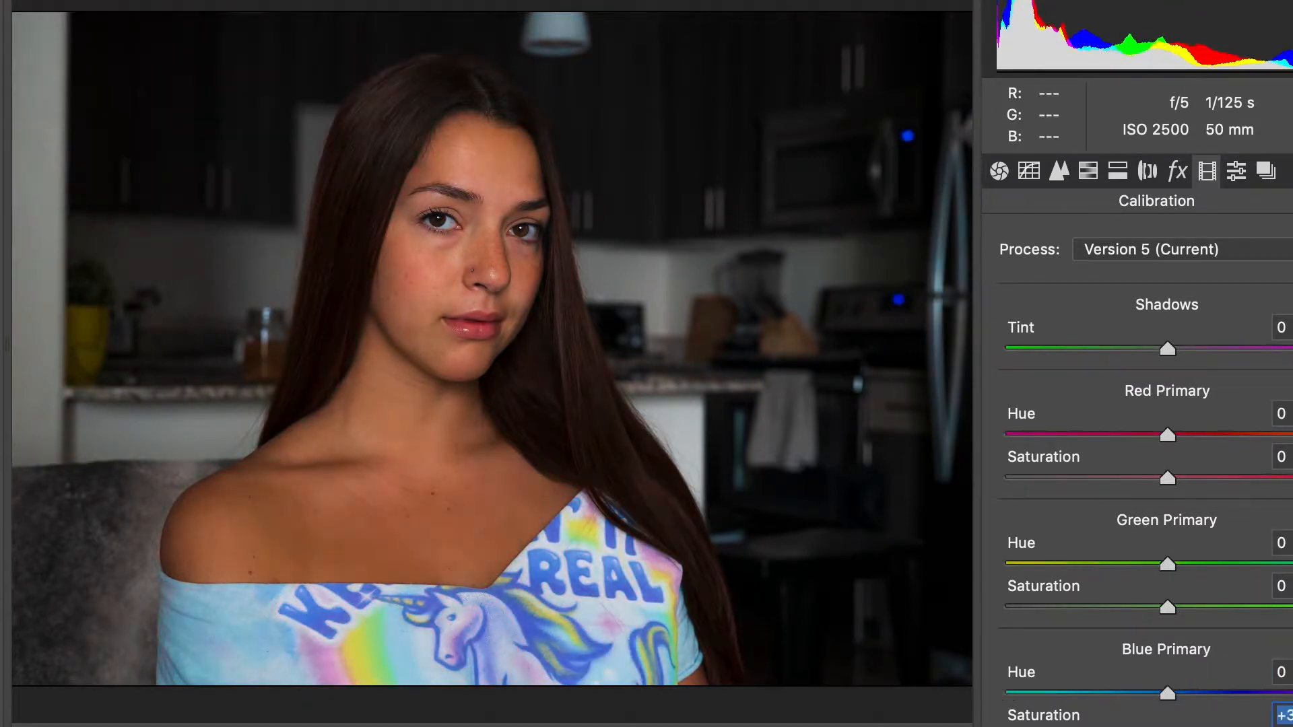
pyautogui.moveTo(1167, 564); pyautogui.dragTo(1126, 563)
pyautogui.click(1018, 726)
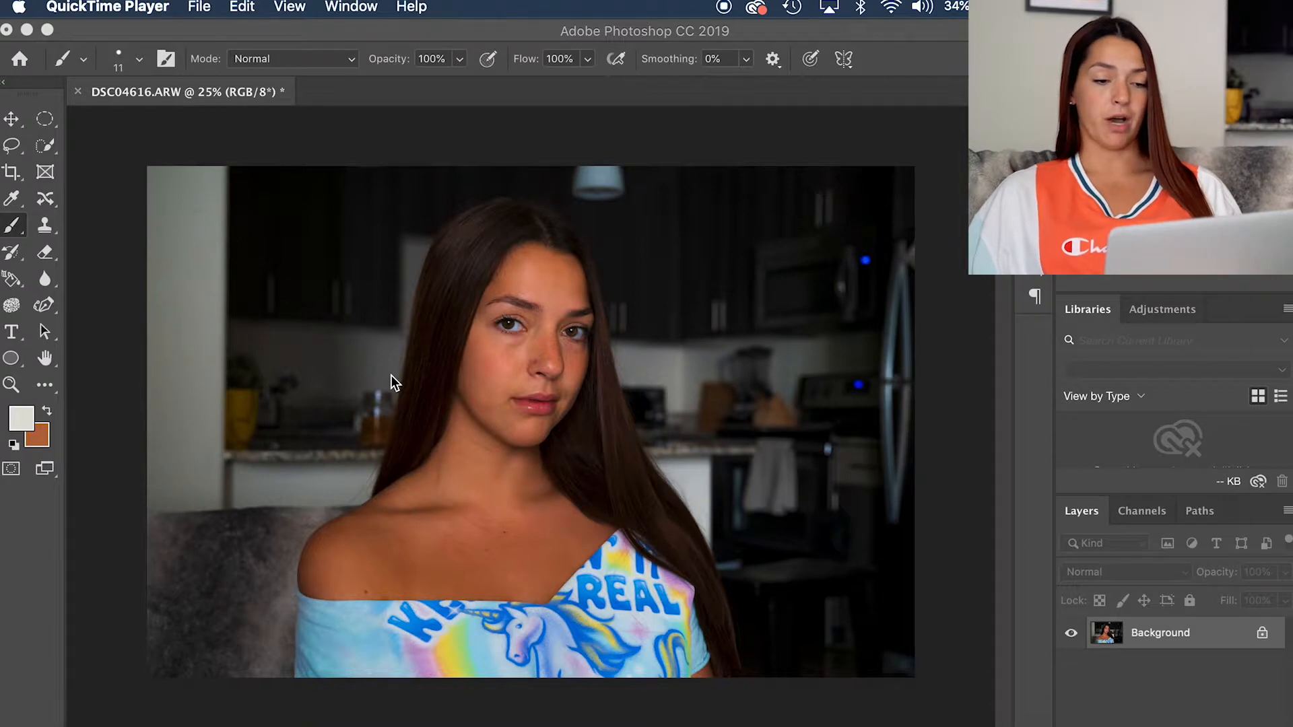
# Step: Duplicate the portrait's Background layer twice to get two identical copies above it
pyautogui.click(471, 357)
pyautogui.scroll(5, 471, 357)
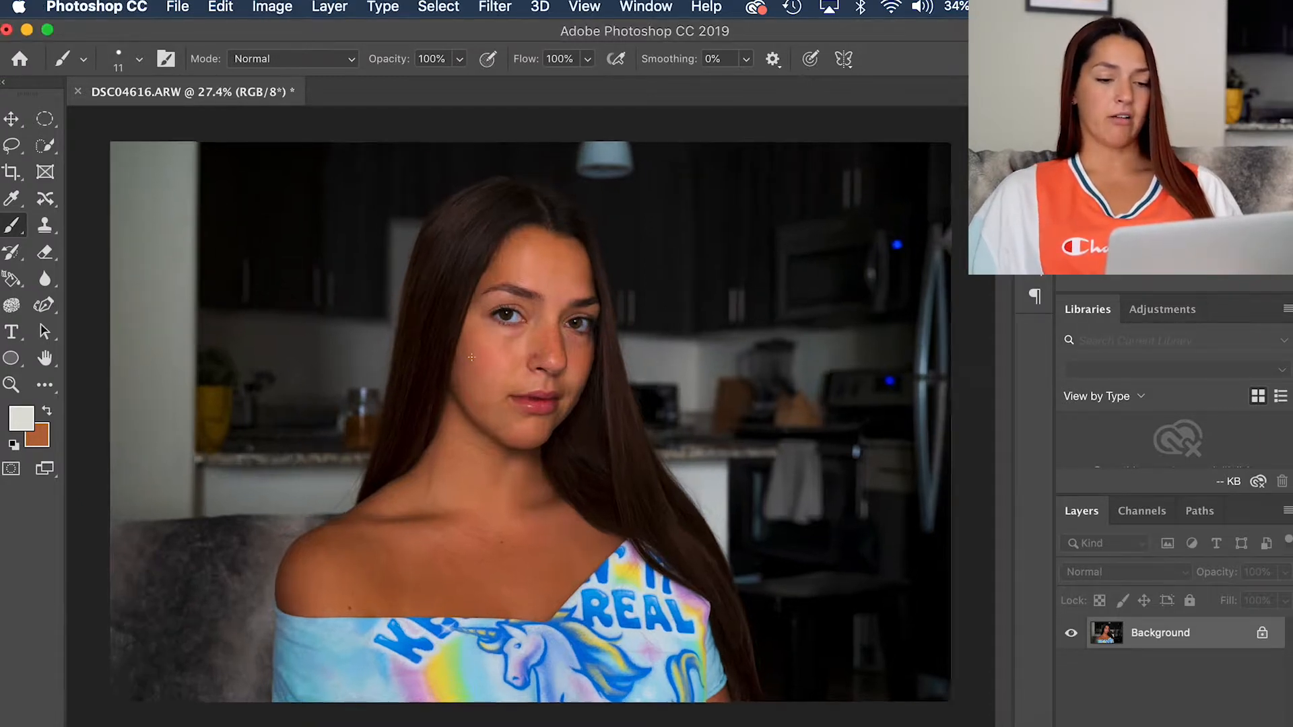
pyautogui.scroll(1, 471, 356)
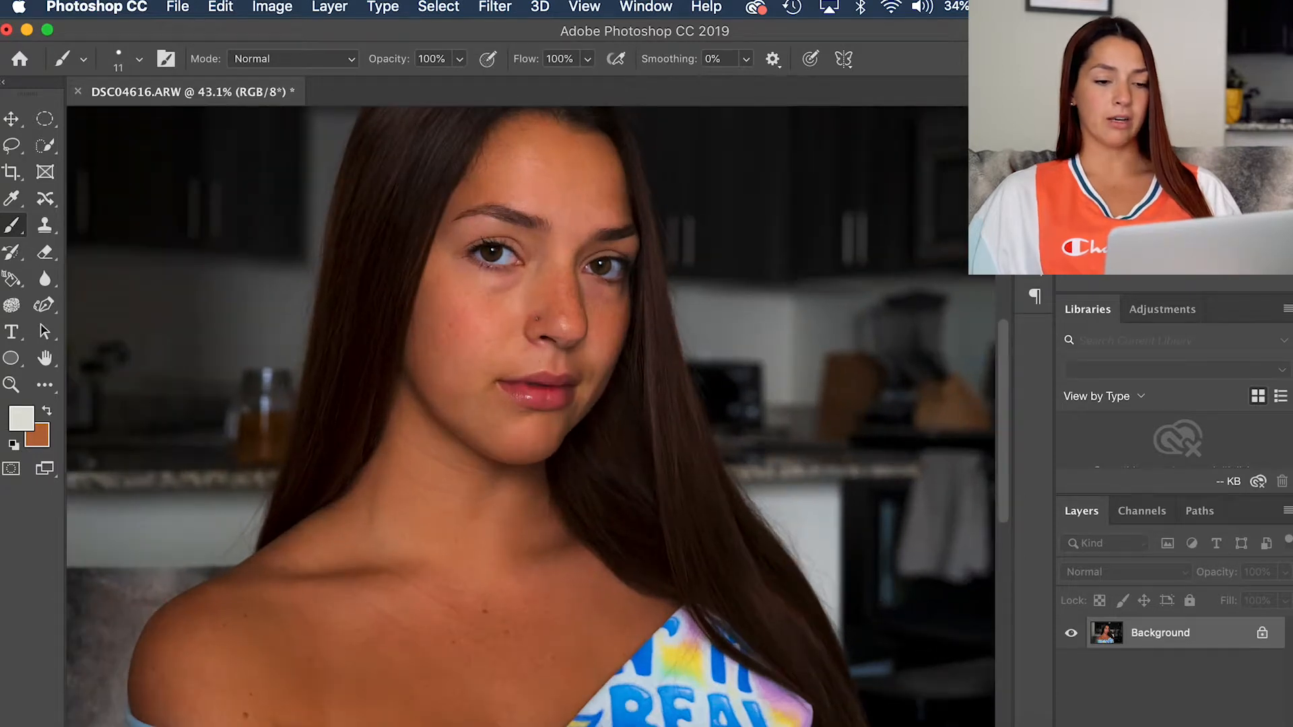
pyautogui.scroll(-4, 482, 467)
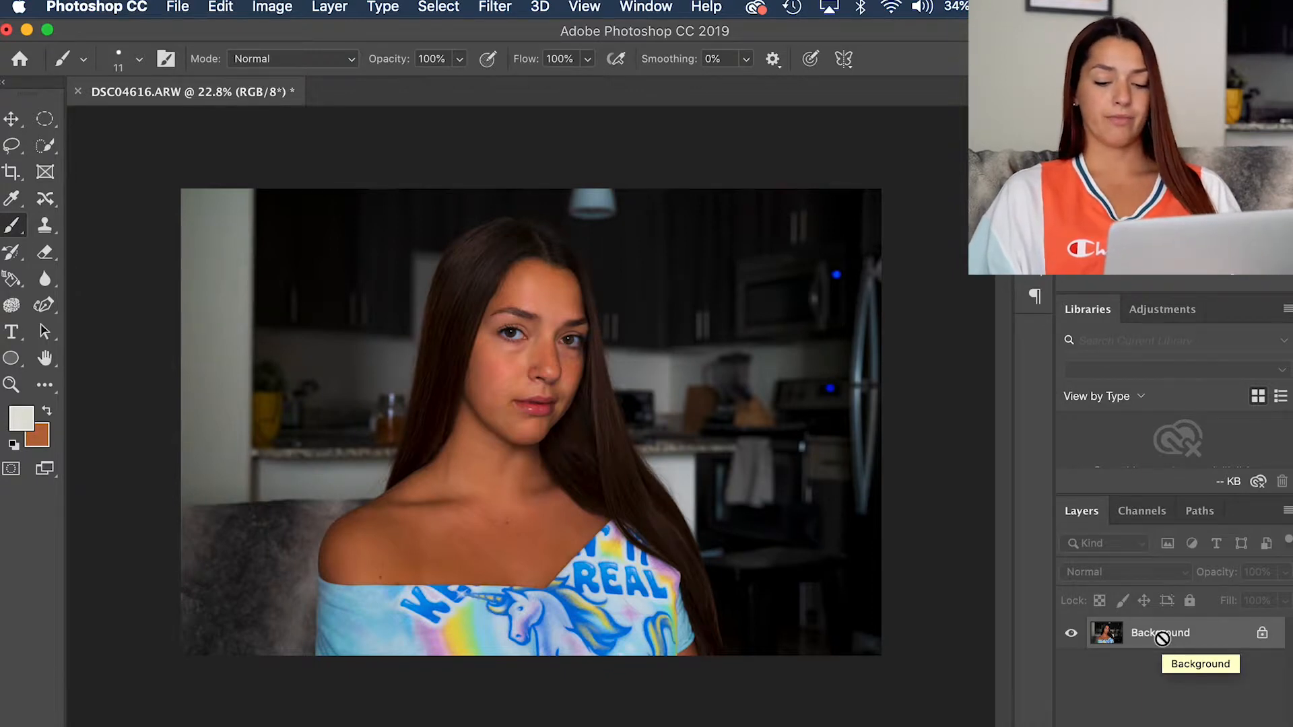
pyautogui.press('super+j')
pyautogui.press('super+j')
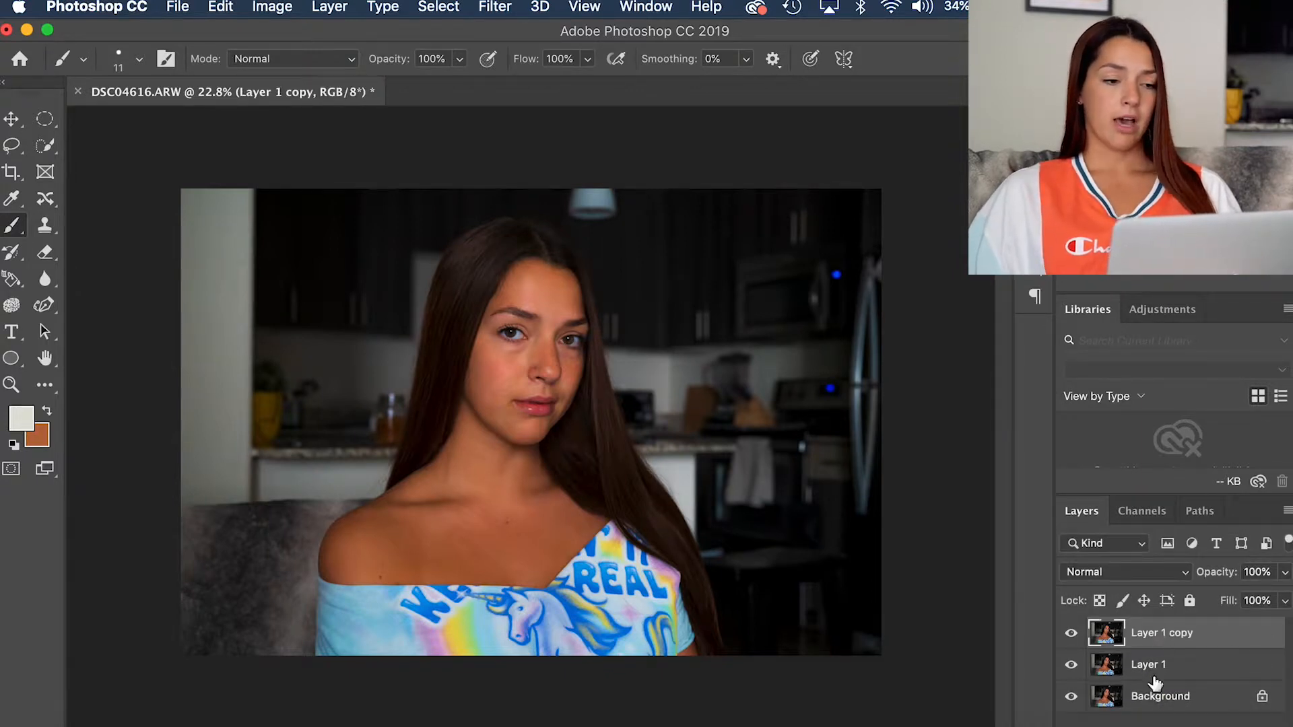
pyautogui.click(272, 6)
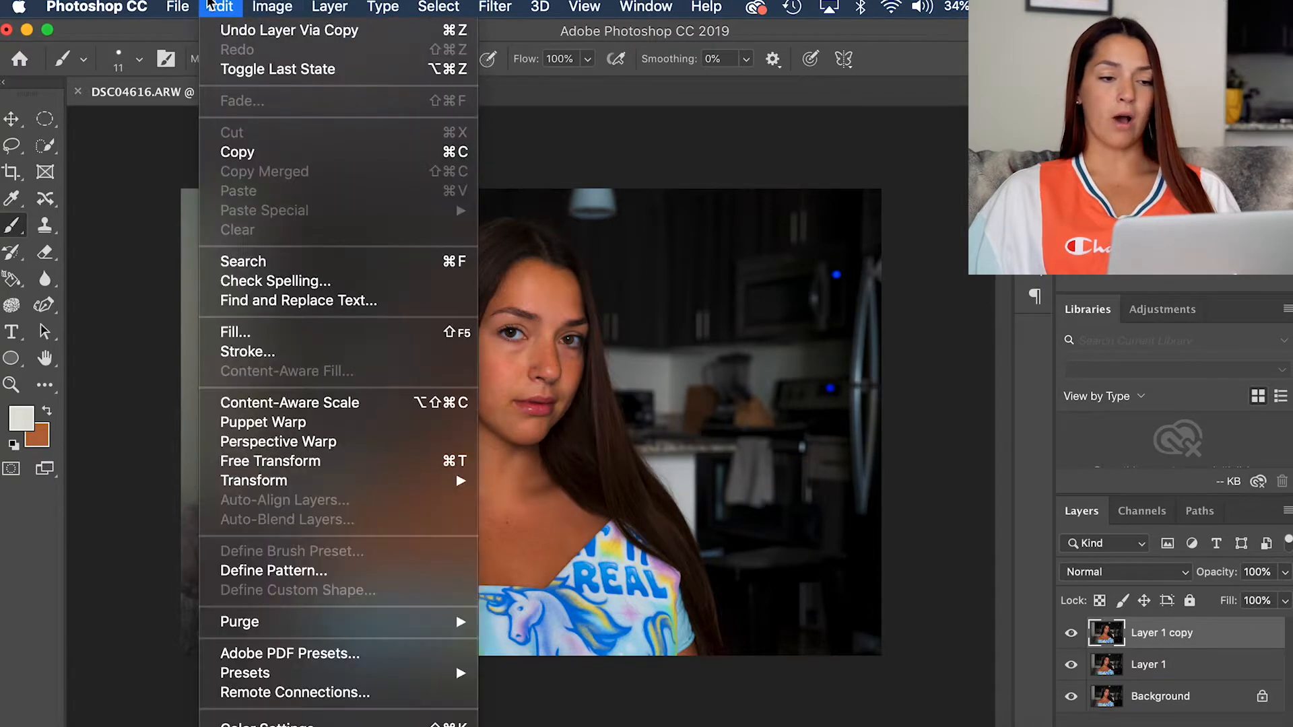
pyautogui.moveTo(332, 5)
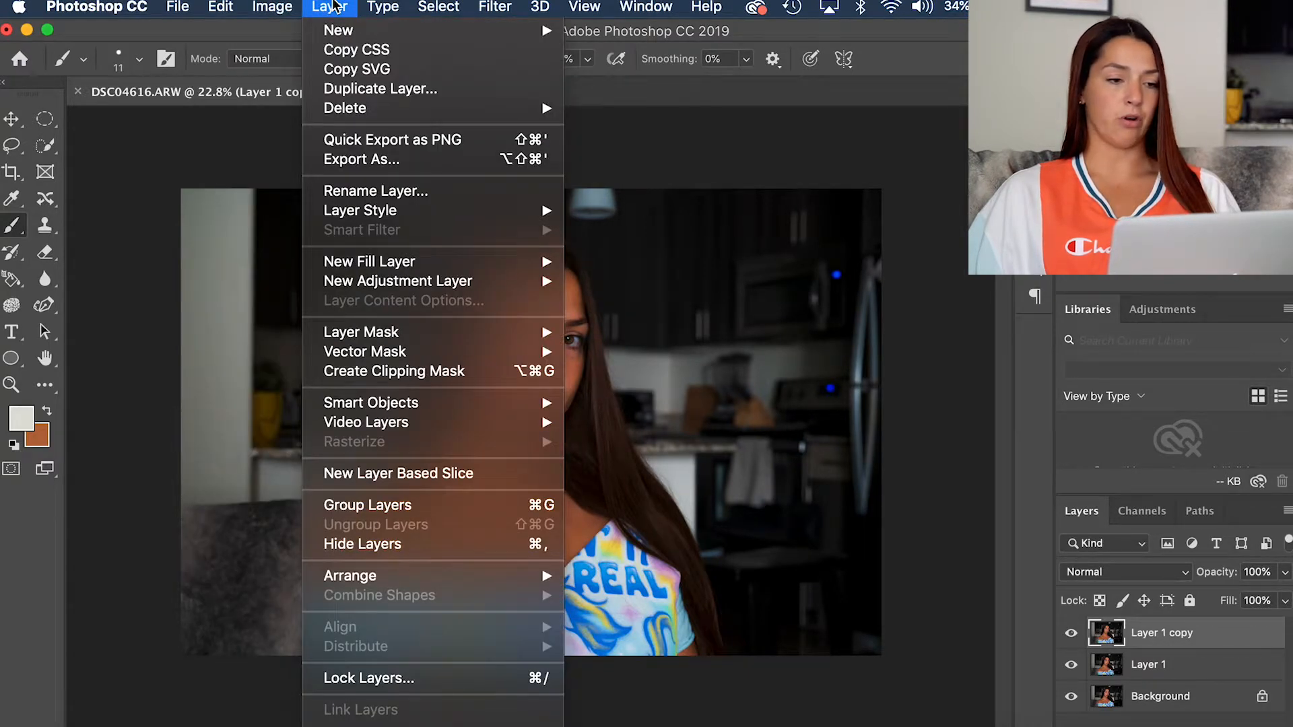
pyautogui.moveTo(339, 35)
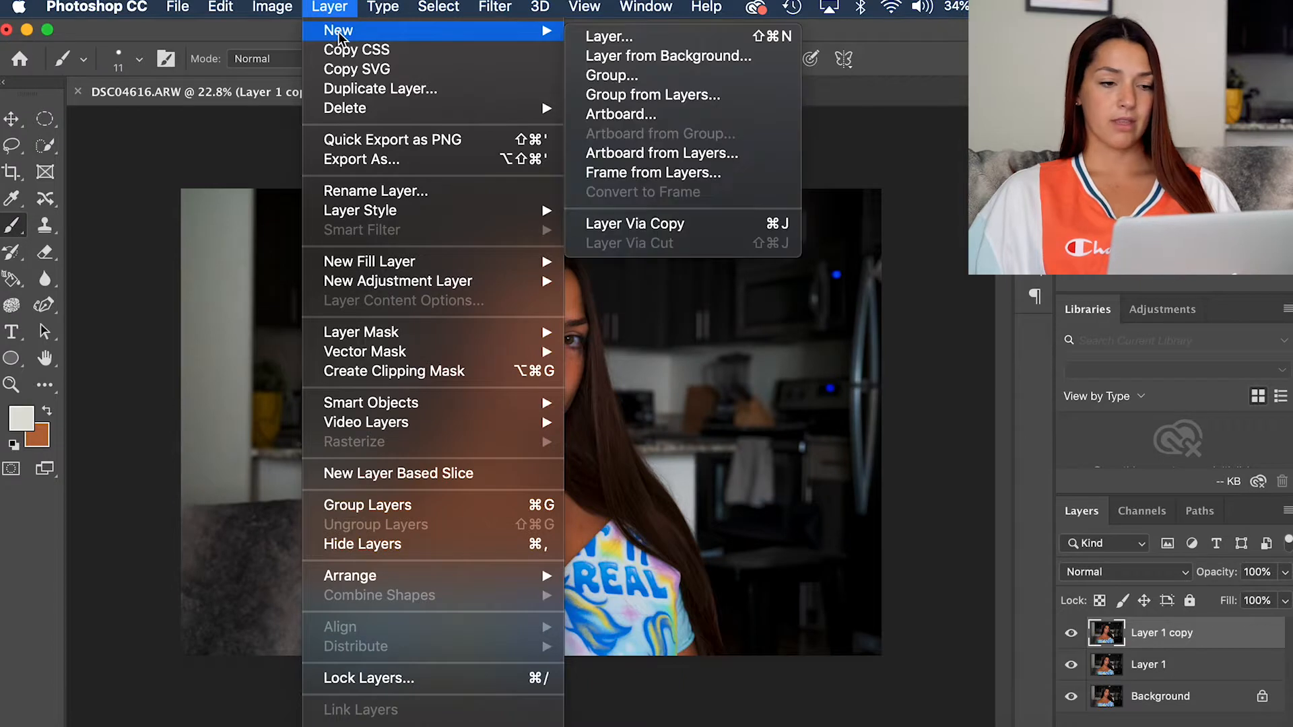
pyautogui.click(967, 450)
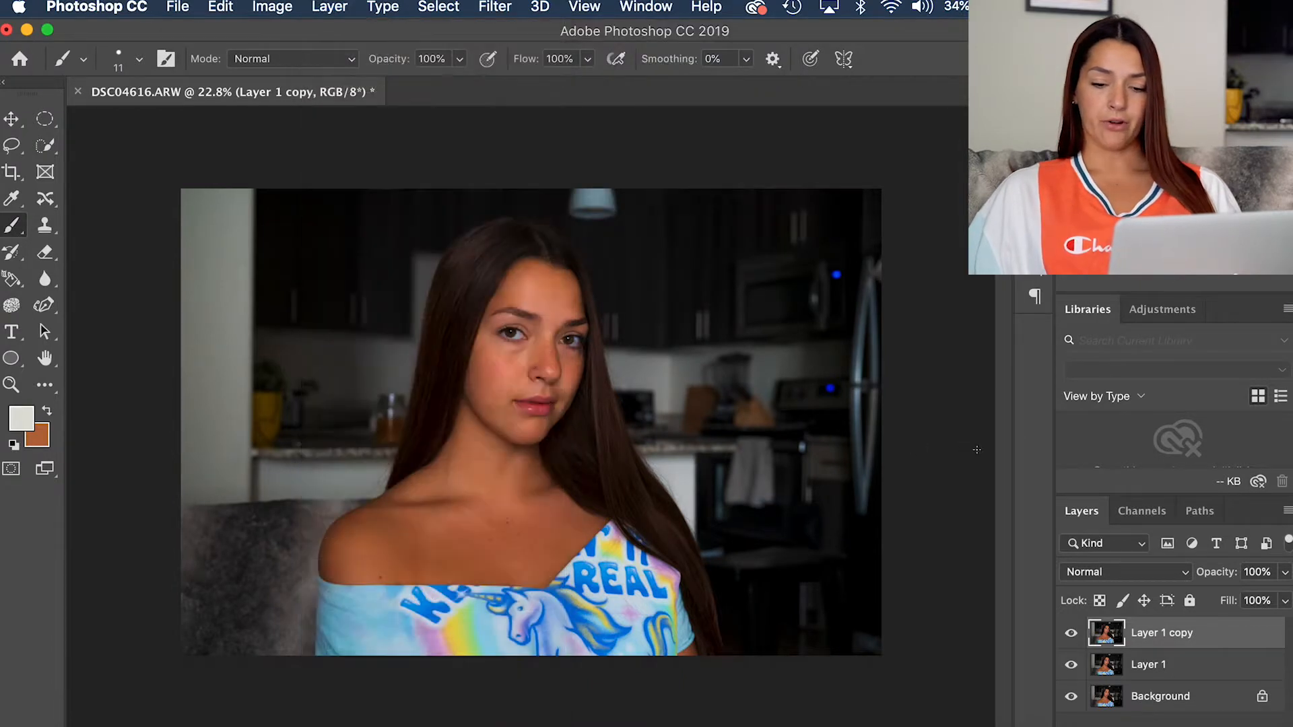
# Step: Rename the topmost layer copy as Texture
pyautogui.doubleClick(1152, 636)
pyautogui.write('Texture')
pyautogui.press('Return')
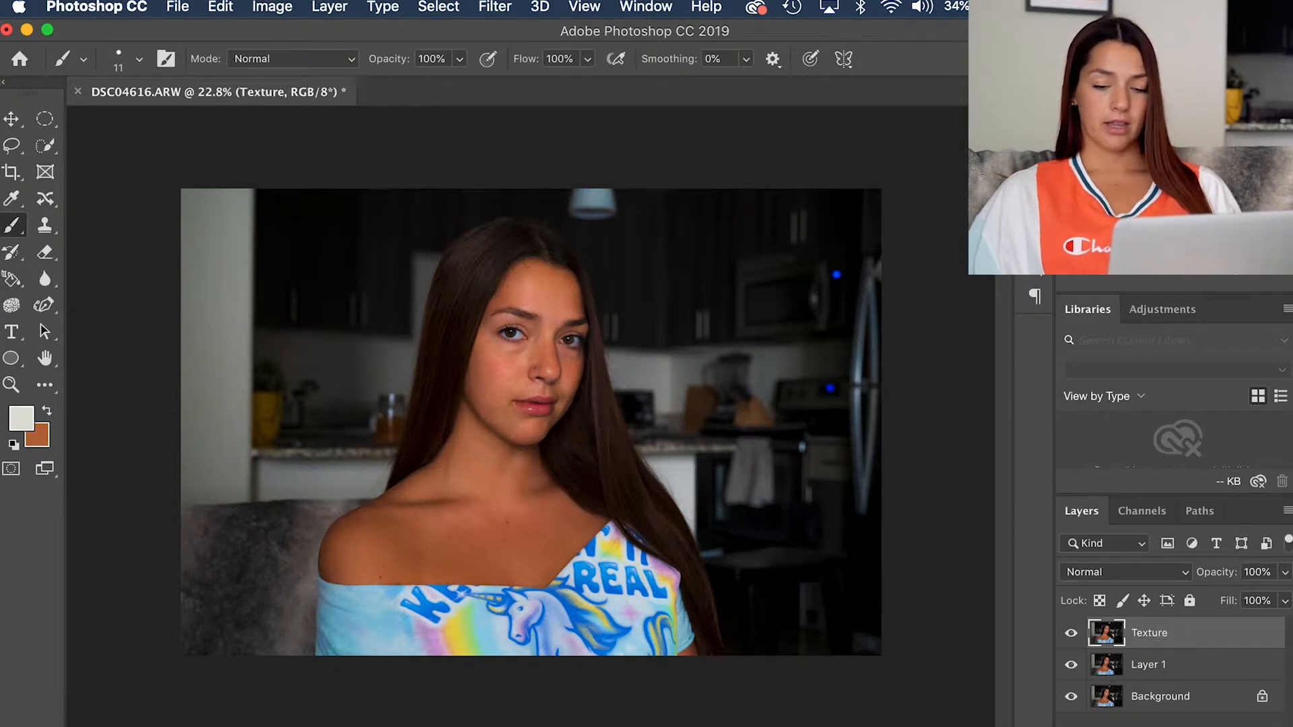
# Step: Rename the middle layer, directly above Background, as Skin Tone
pyautogui.doubleClick(1145, 665)
pyautogui.write('skin')
pyautogui.press('BackSpace')
pyautogui.press('BackSpace')
pyautogui.press('BackSpace')
pyautogui.press('BackSpace')
pyautogui.write('Skin ')
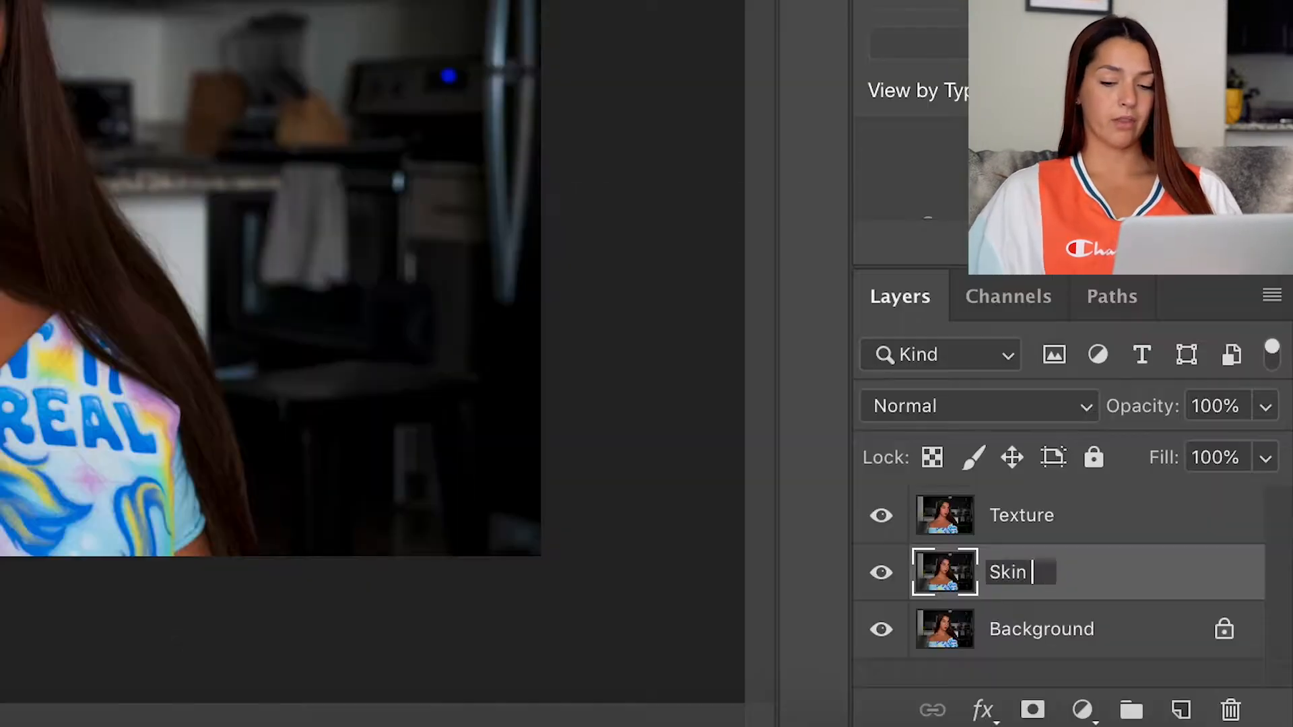
pyautogui.write('Tone')
pyautogui.press('Return')
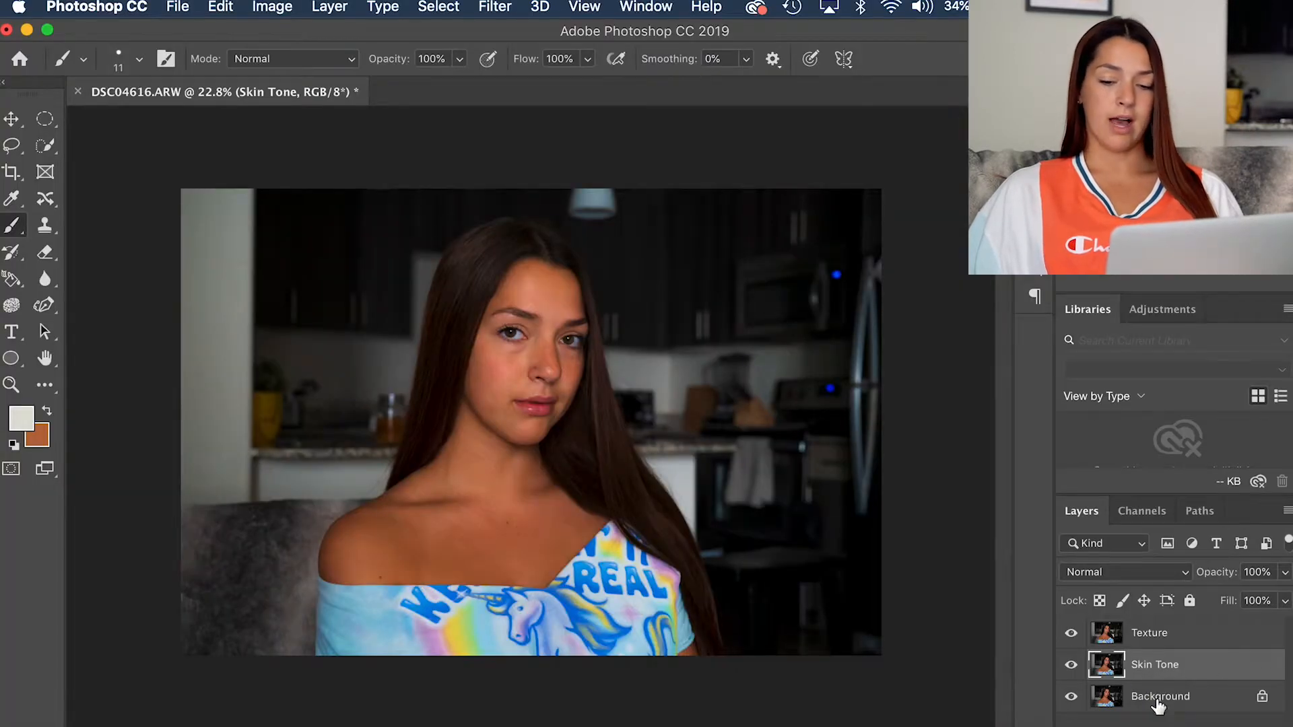
# Step: Lock the Texture layer and apply a Gaussian Blur with a 5.0-pixel radius to the Skin Tone layer
pyautogui.click(1145, 639)
pyautogui.click(1191, 601)
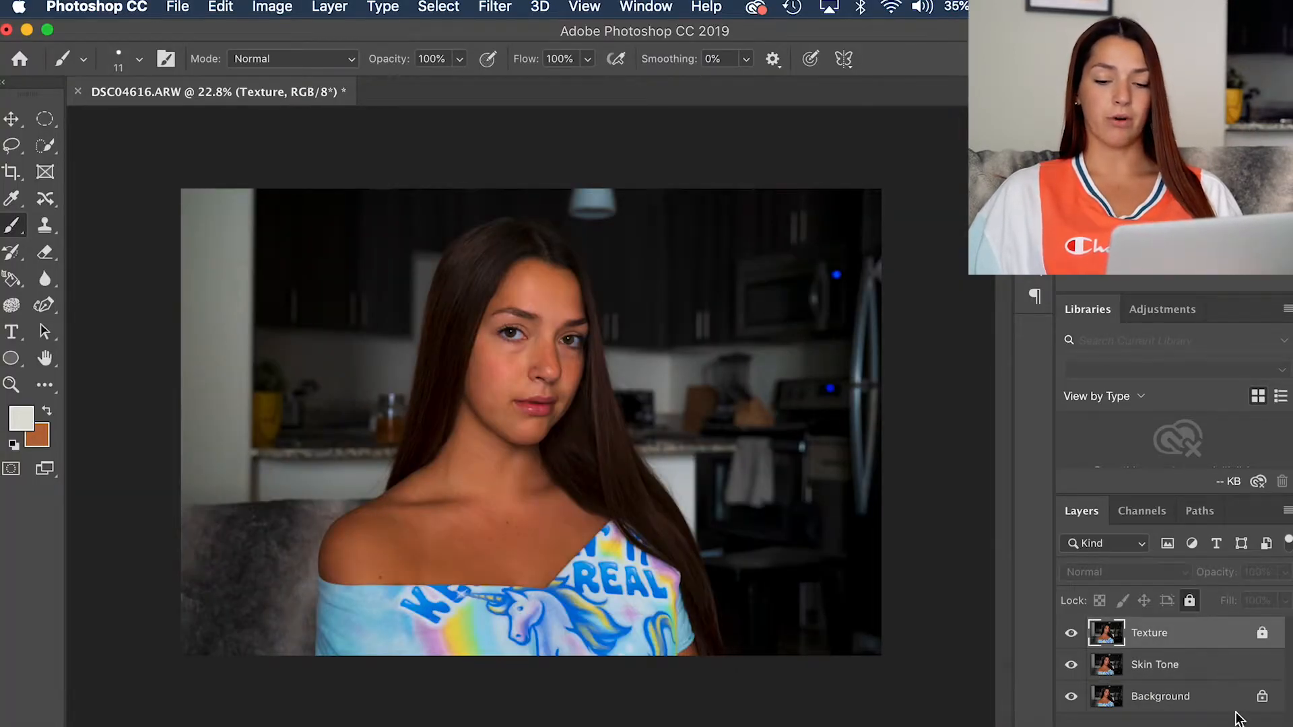
pyautogui.click(1197, 669)
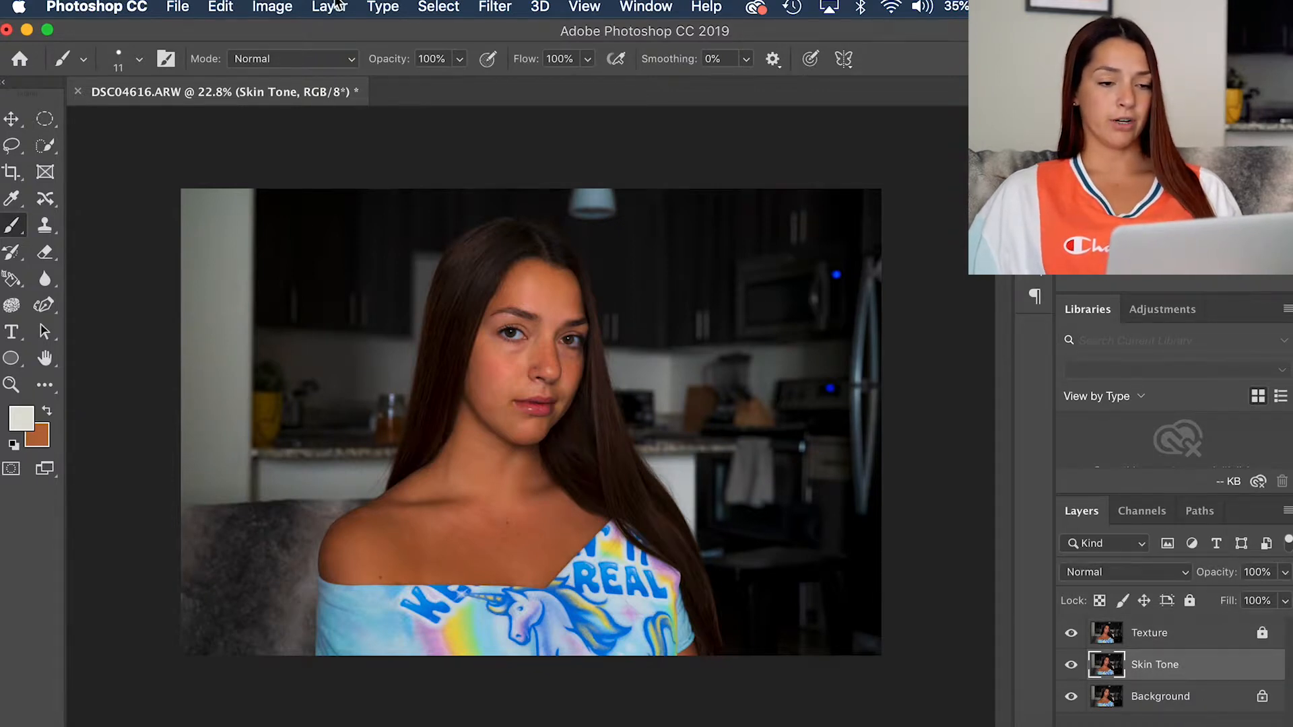
pyautogui.click(374, 6)
pyautogui.moveTo(516, 6)
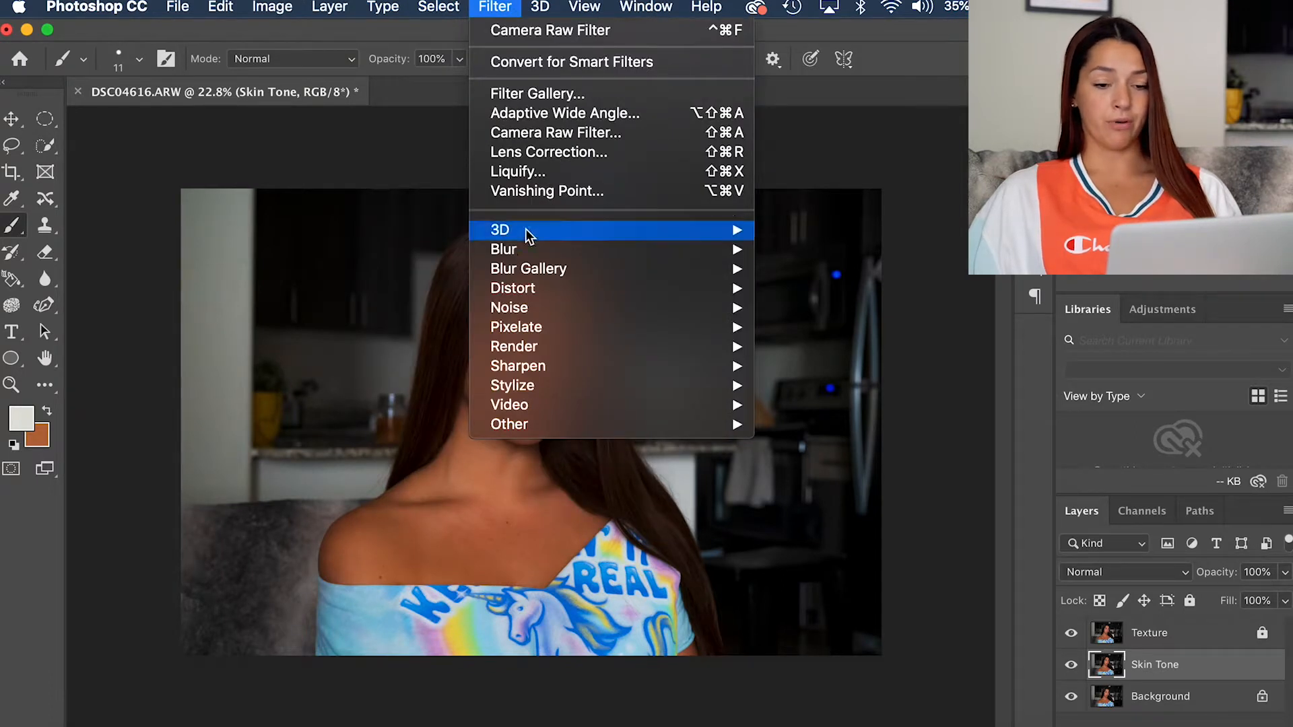
pyautogui.moveTo(532, 255)
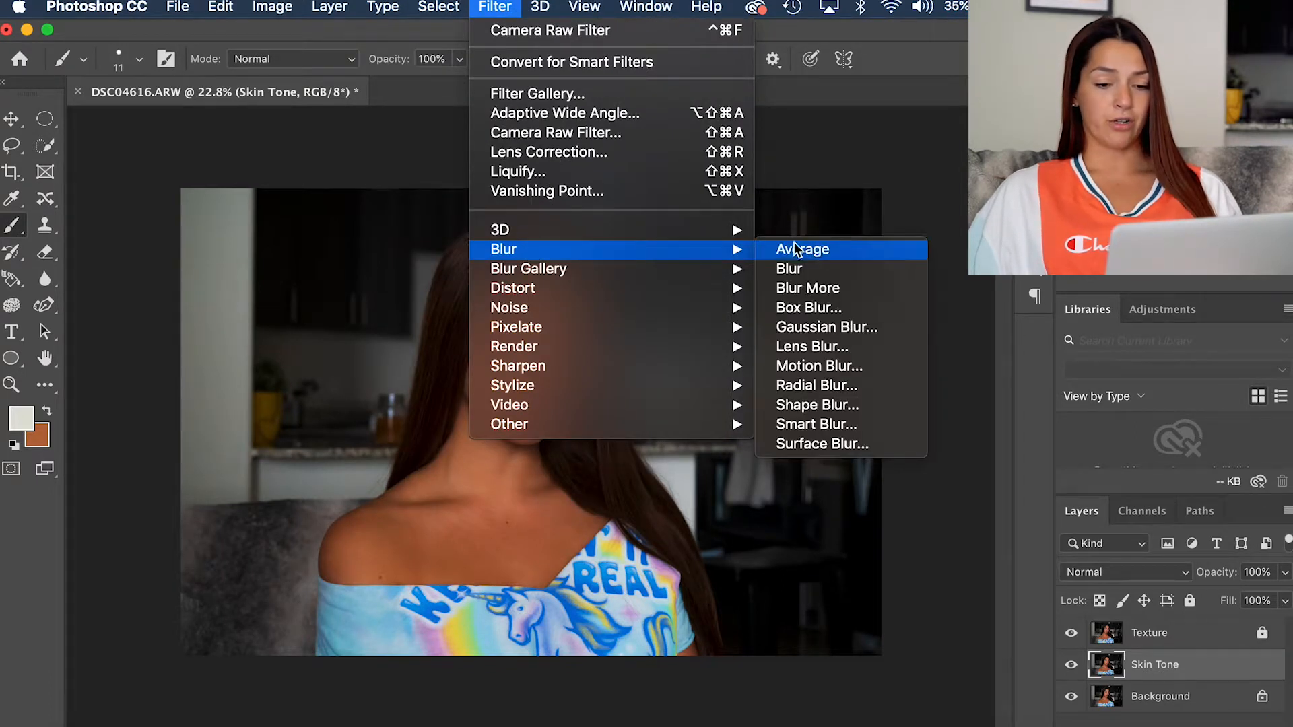
pyautogui.click(842, 329)
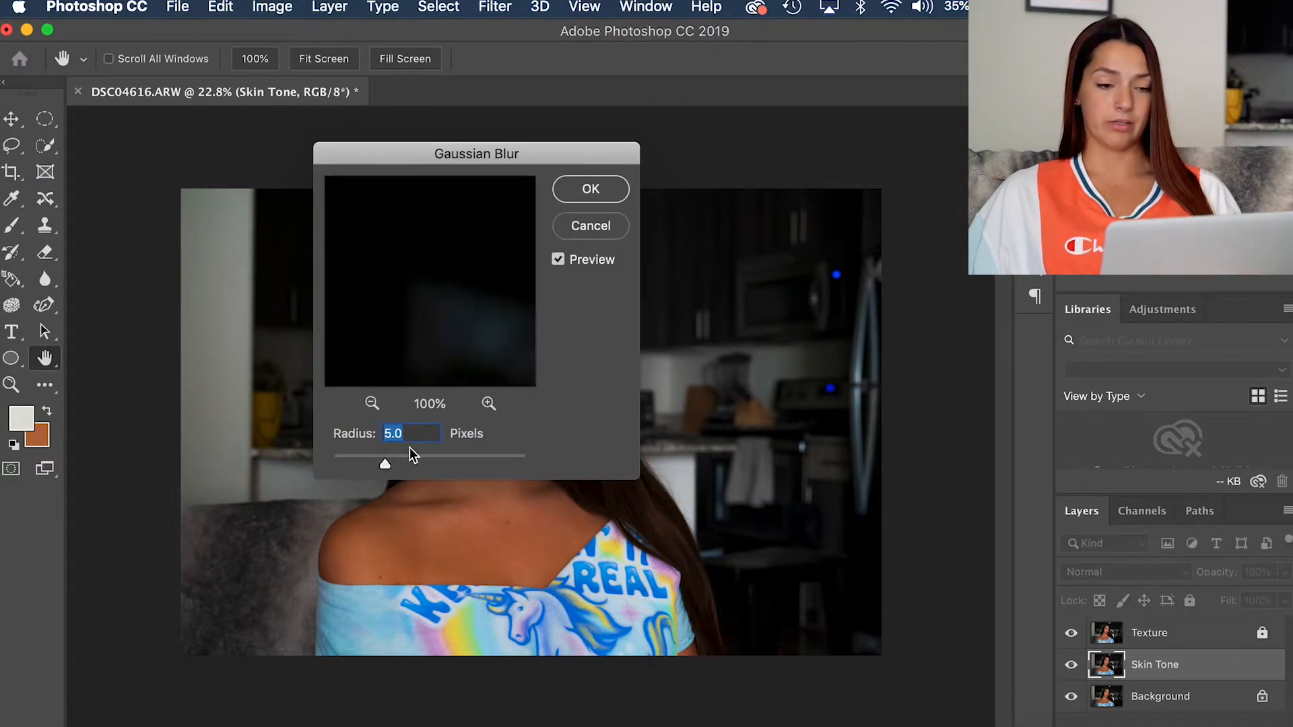
pyautogui.press('Return')
pyautogui.press('b')
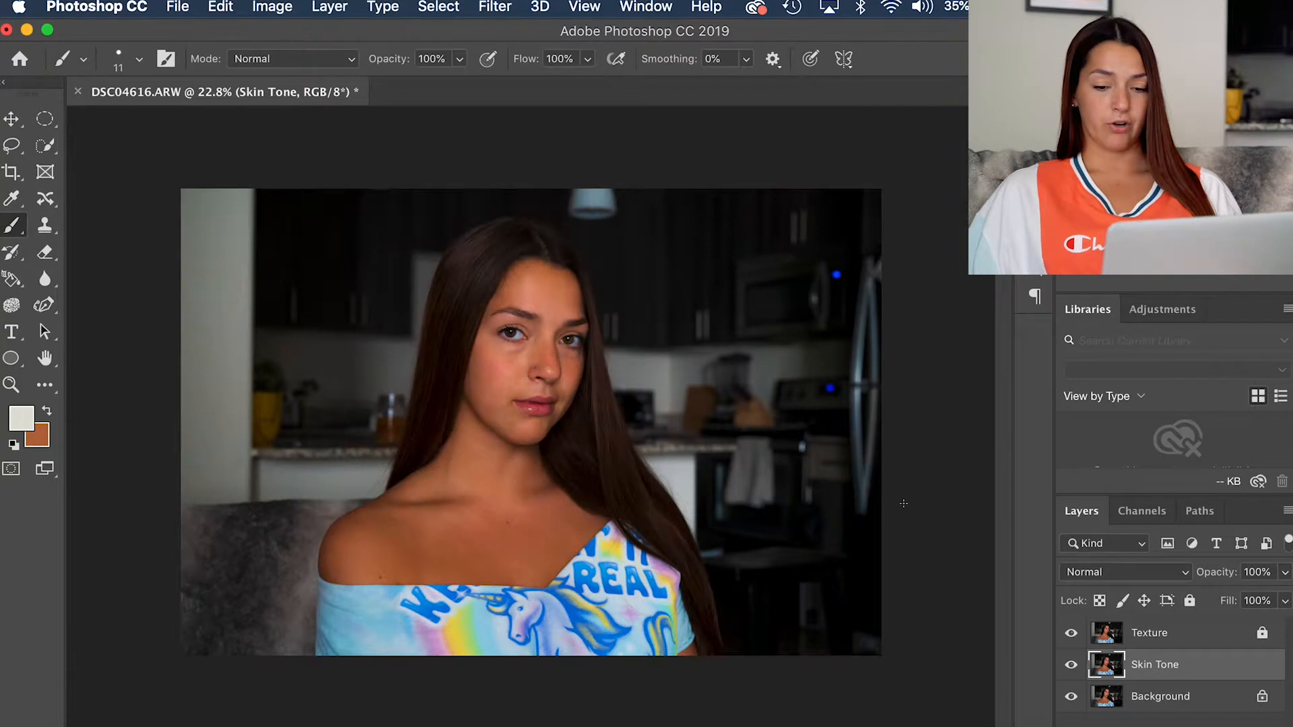
# Step: Hide the Texture layer, compare the face with the blurred Skin Tone layer off and on, and show Texture again
pyautogui.click(1072, 635)
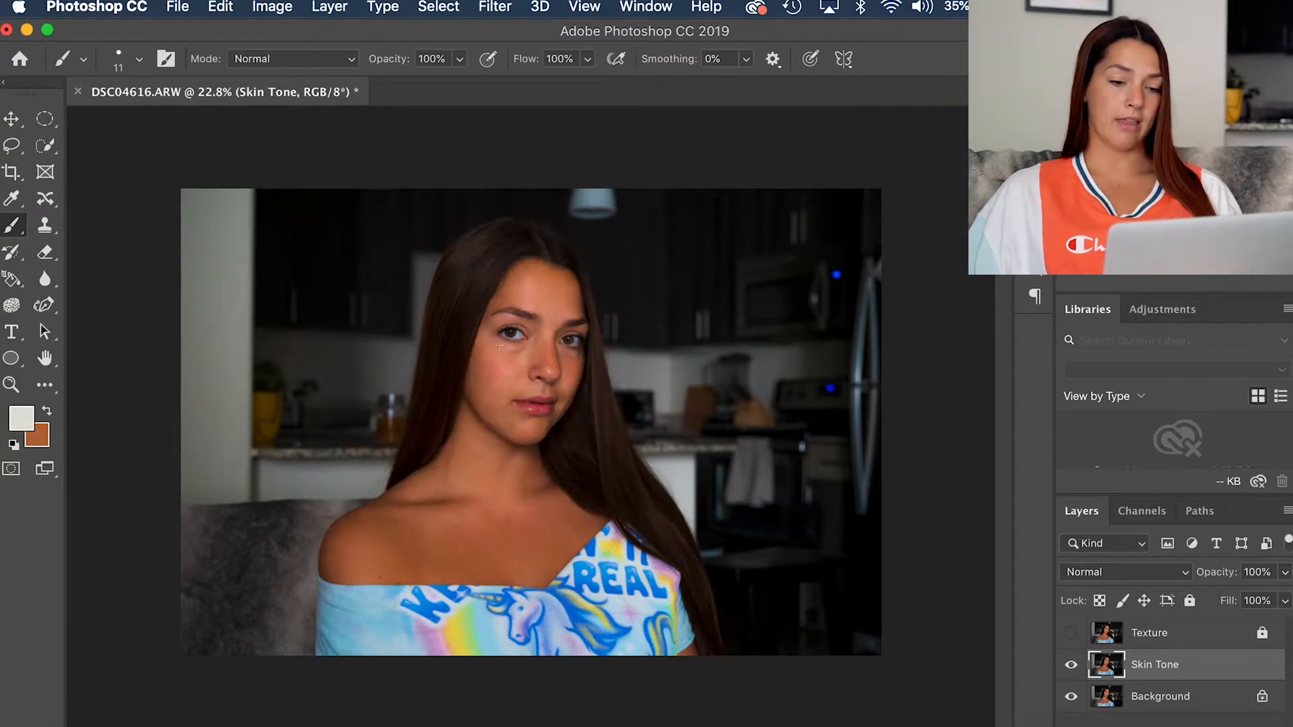
pyautogui.scroll(5, 478, 337)
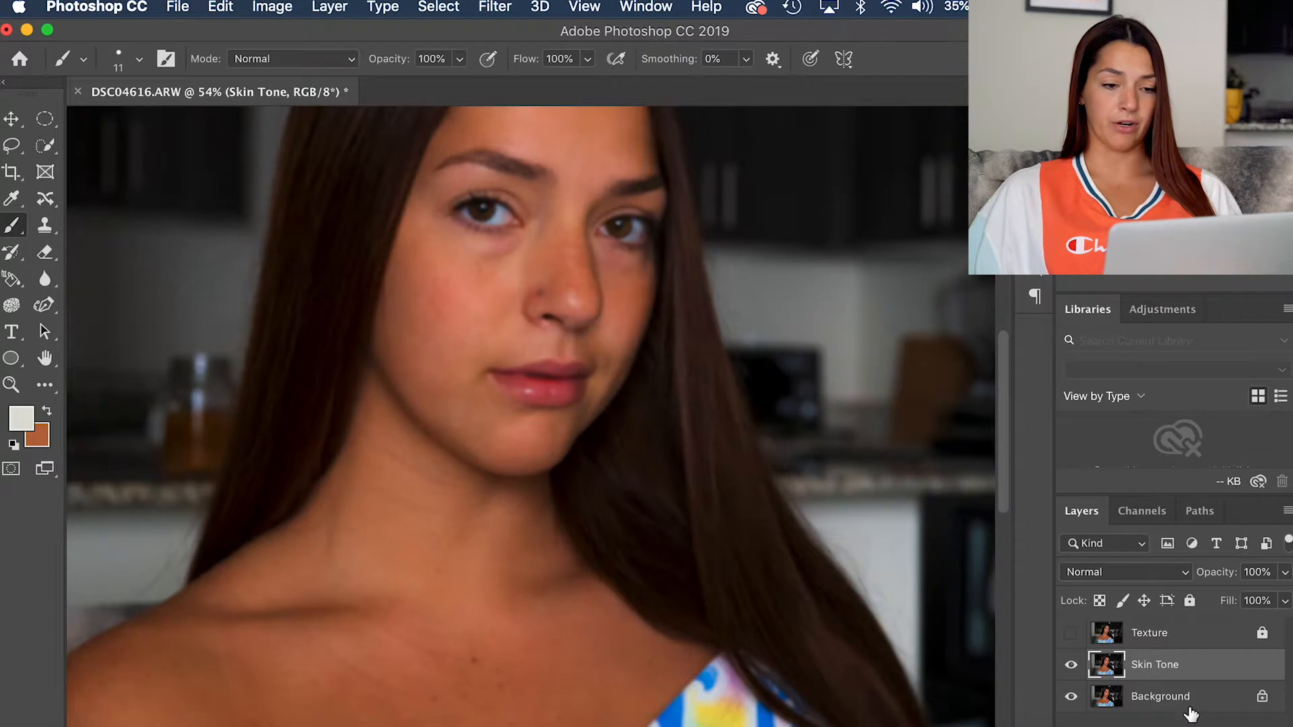
pyautogui.click(1071, 665)
pyautogui.click(1071, 667)
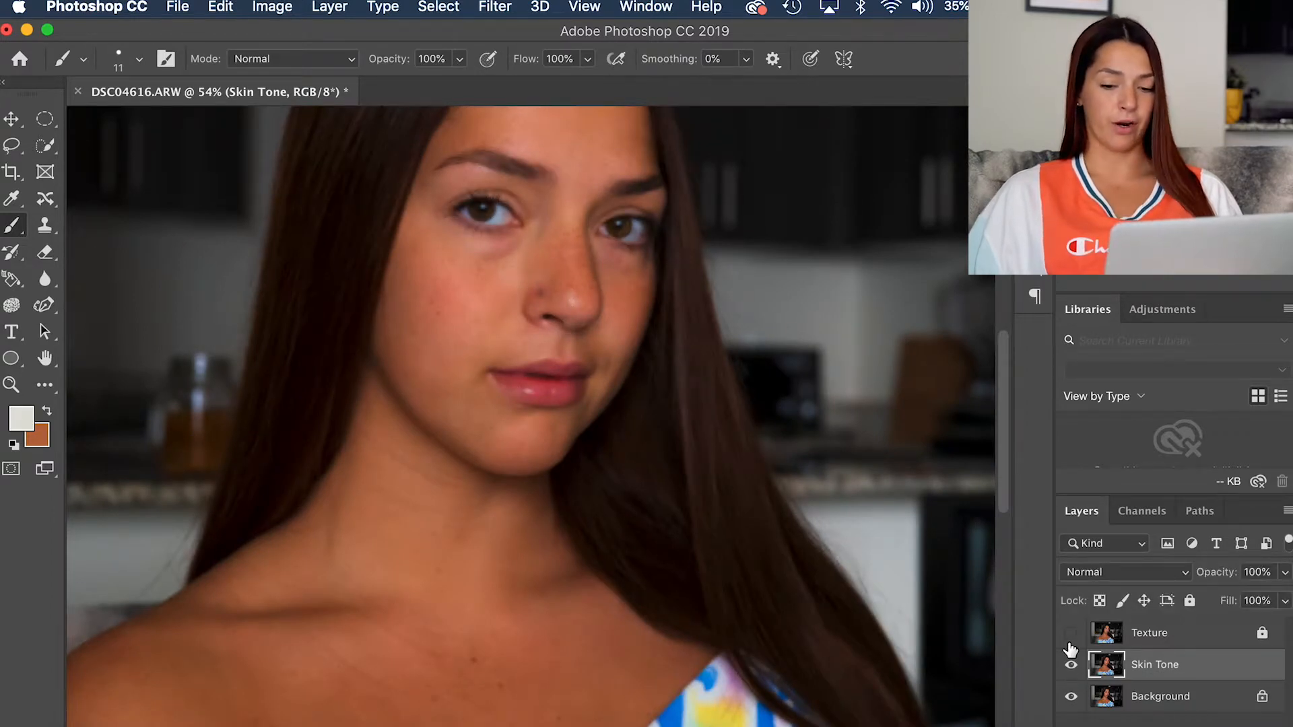
pyautogui.click(1071, 635)
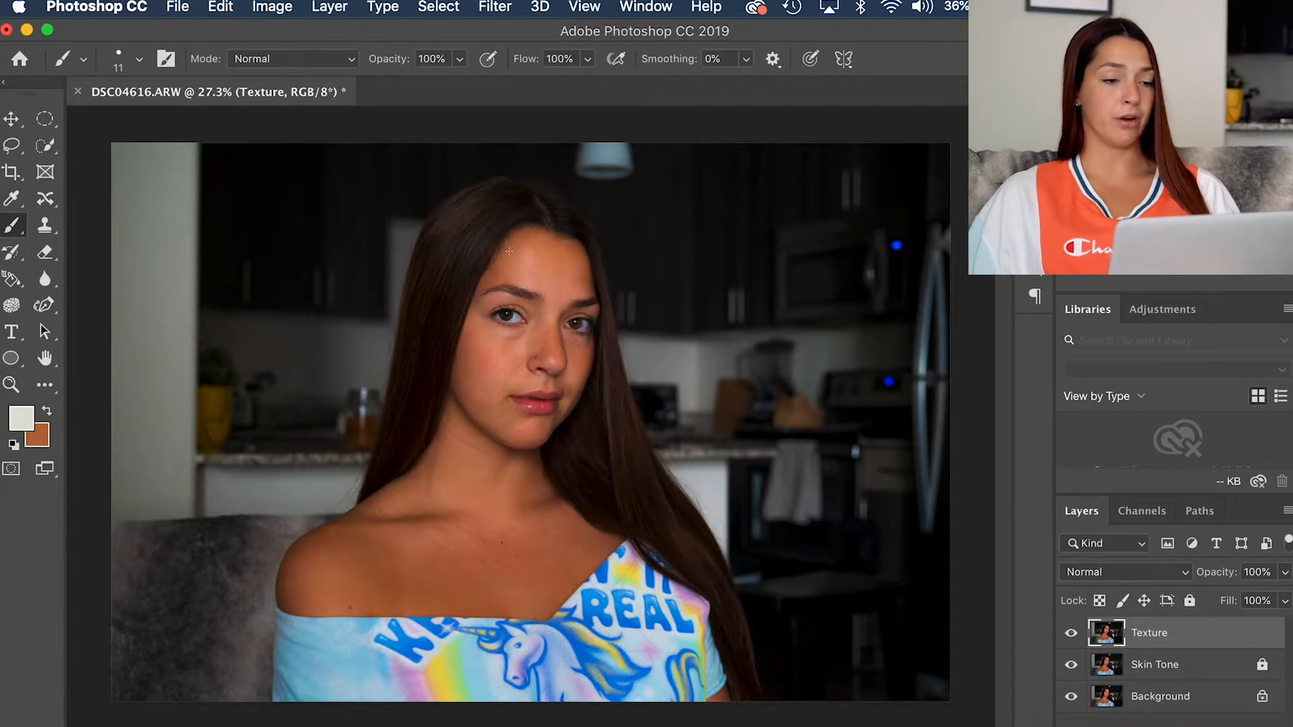
# Step: Set up Apply Image on the Texture layer with Skin Tone as the source layer, Invert enabled and Add blending
pyautogui.click(272, 7)
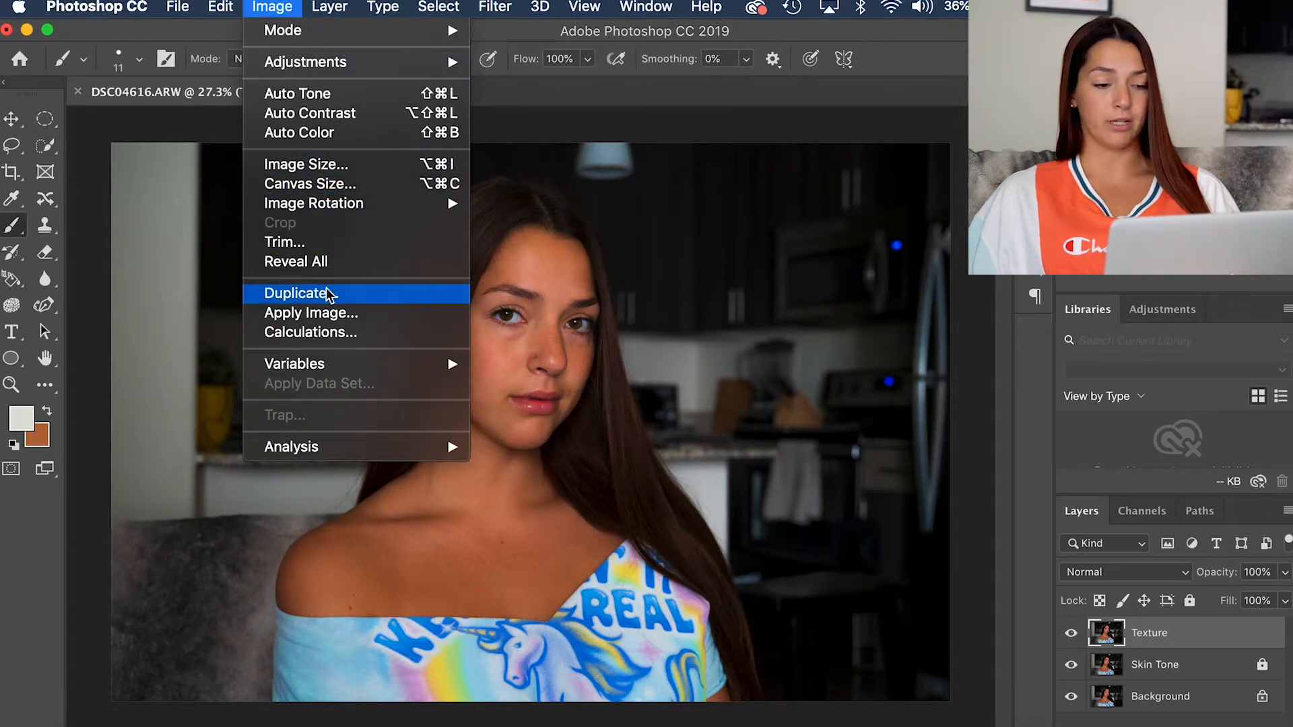
pyautogui.click(330, 314)
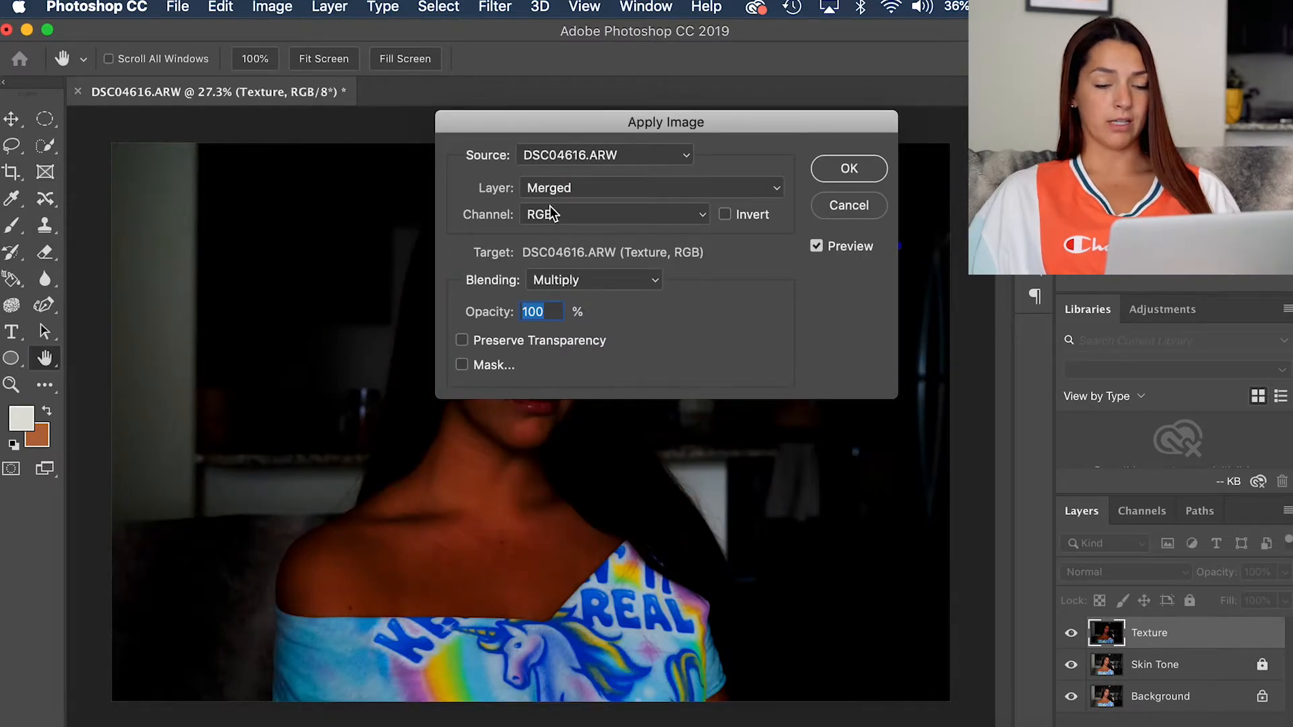
pyautogui.click(704, 190)
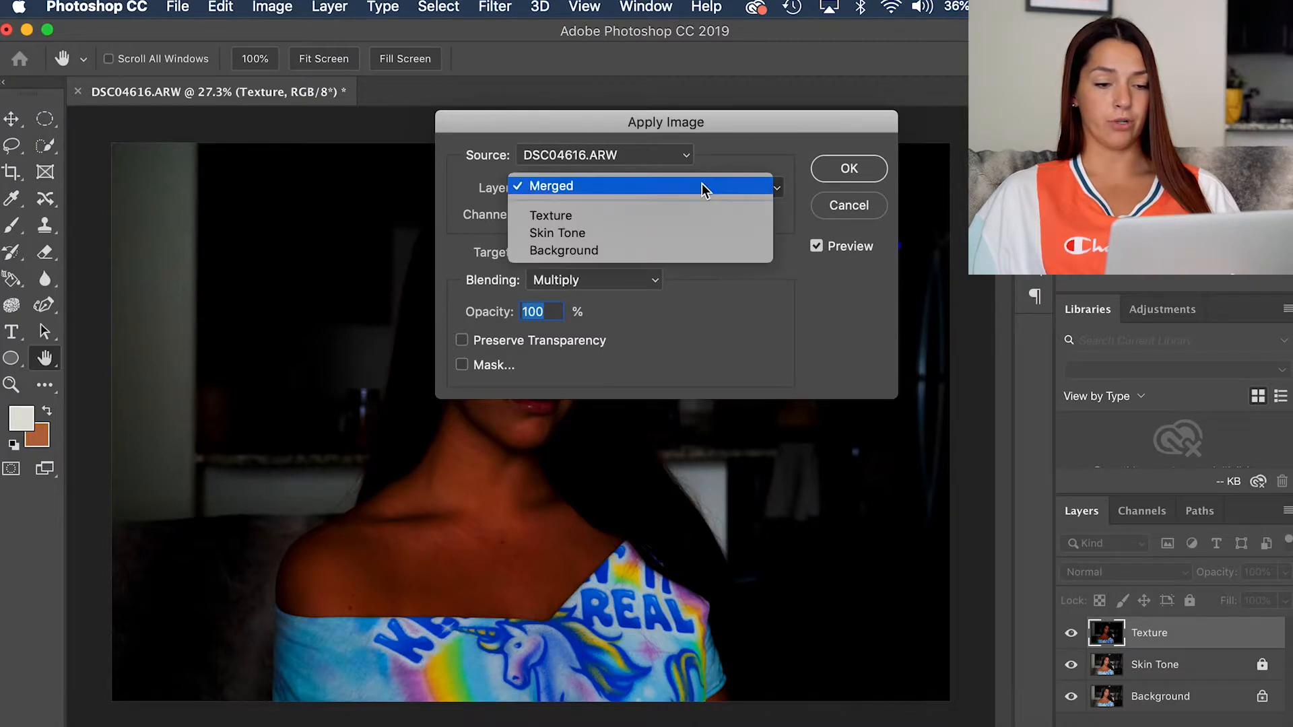
pyautogui.click(702, 233)
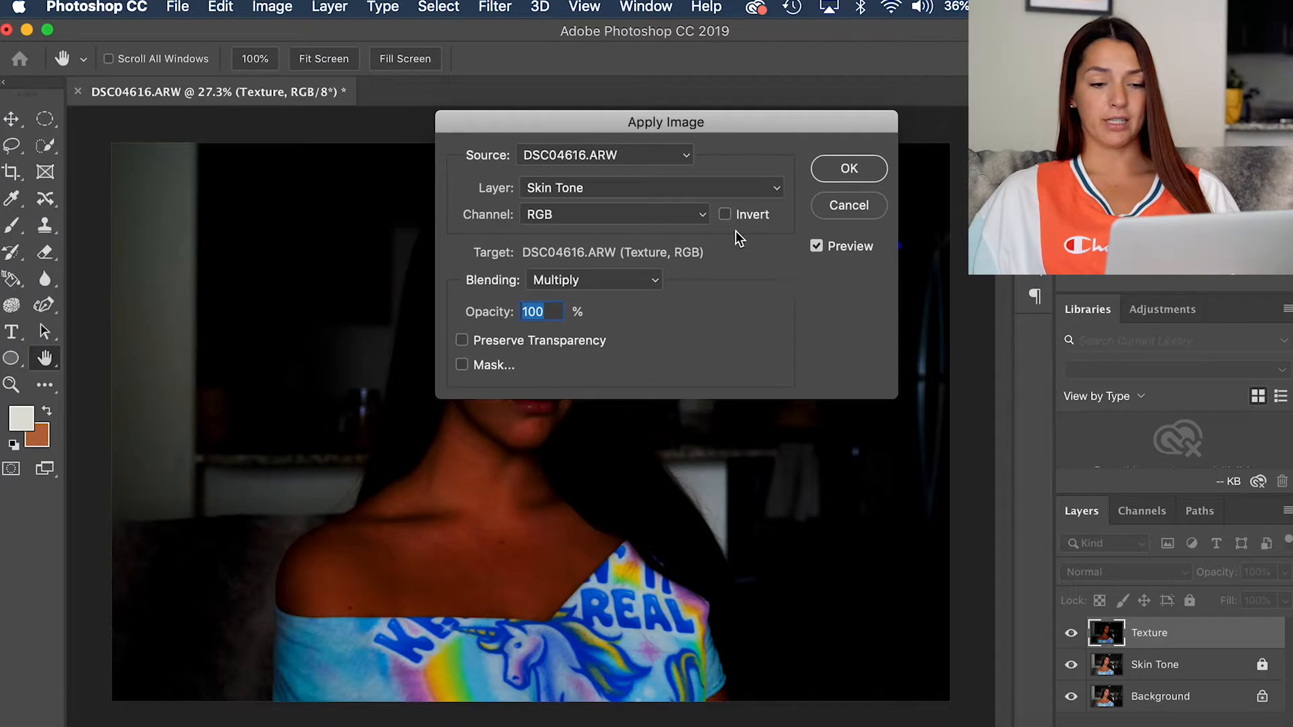
pyautogui.click(726, 215)
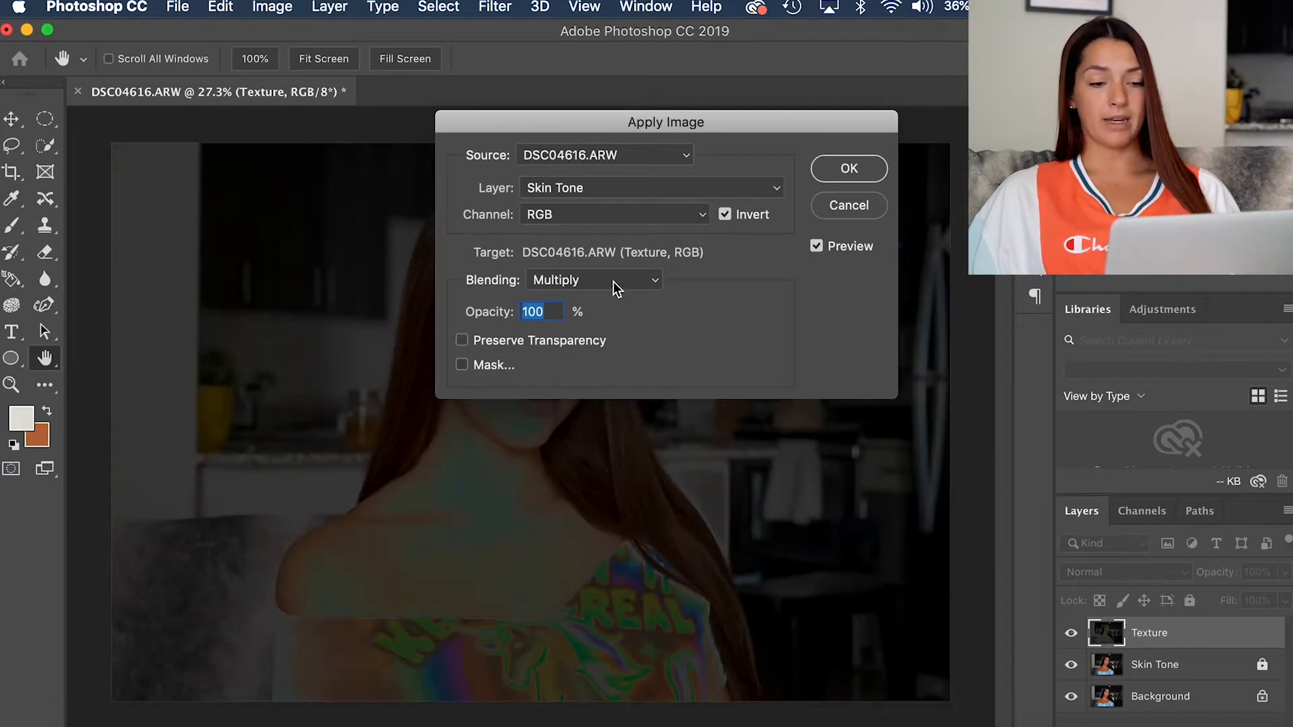
pyautogui.click(553, 285)
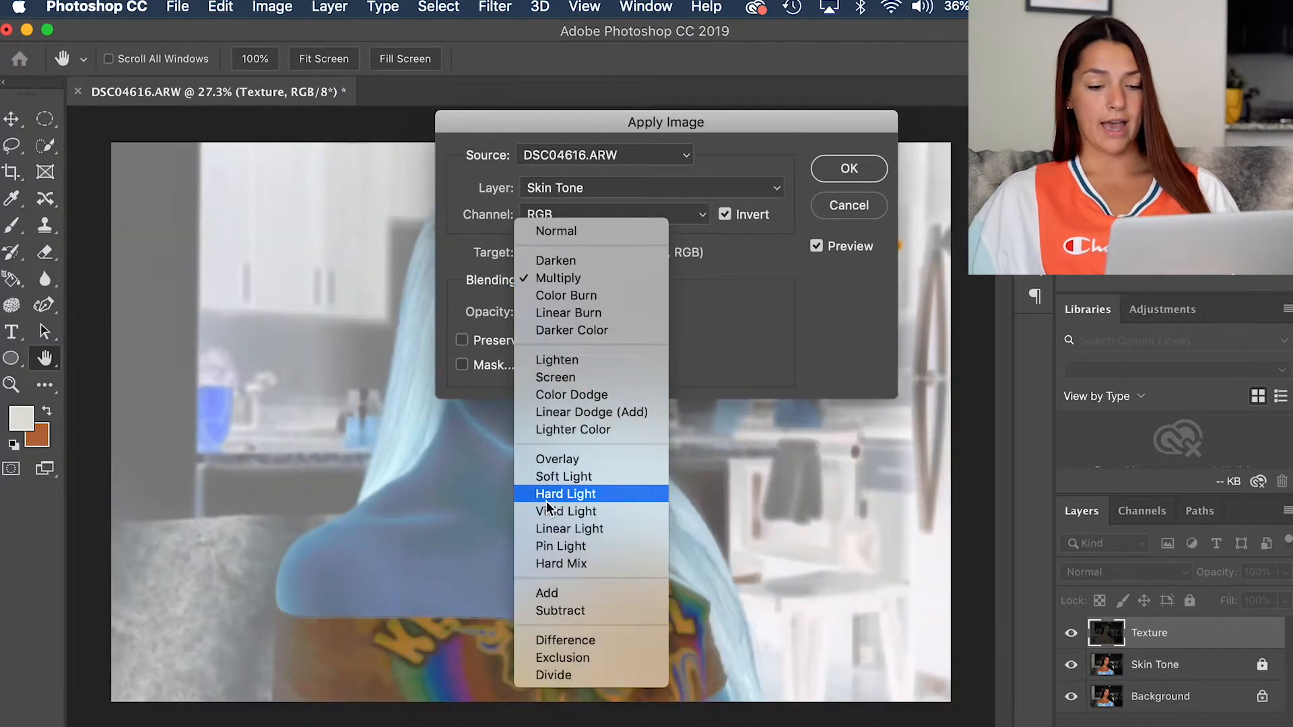
pyautogui.click(547, 593)
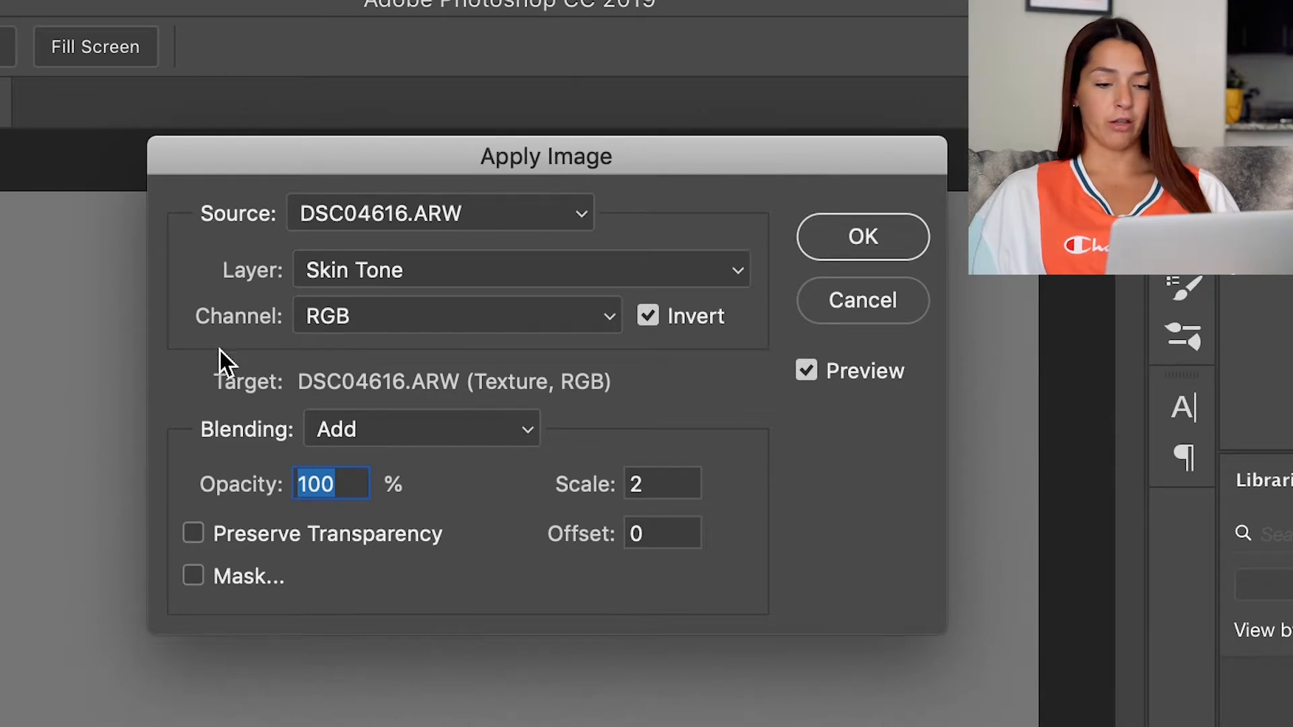
# Step: Keep the RGB channel, 100% opacity, scale 2 and offset 0, and confirm Apply Image on the Texture layer
pyautogui.click(418, 318)
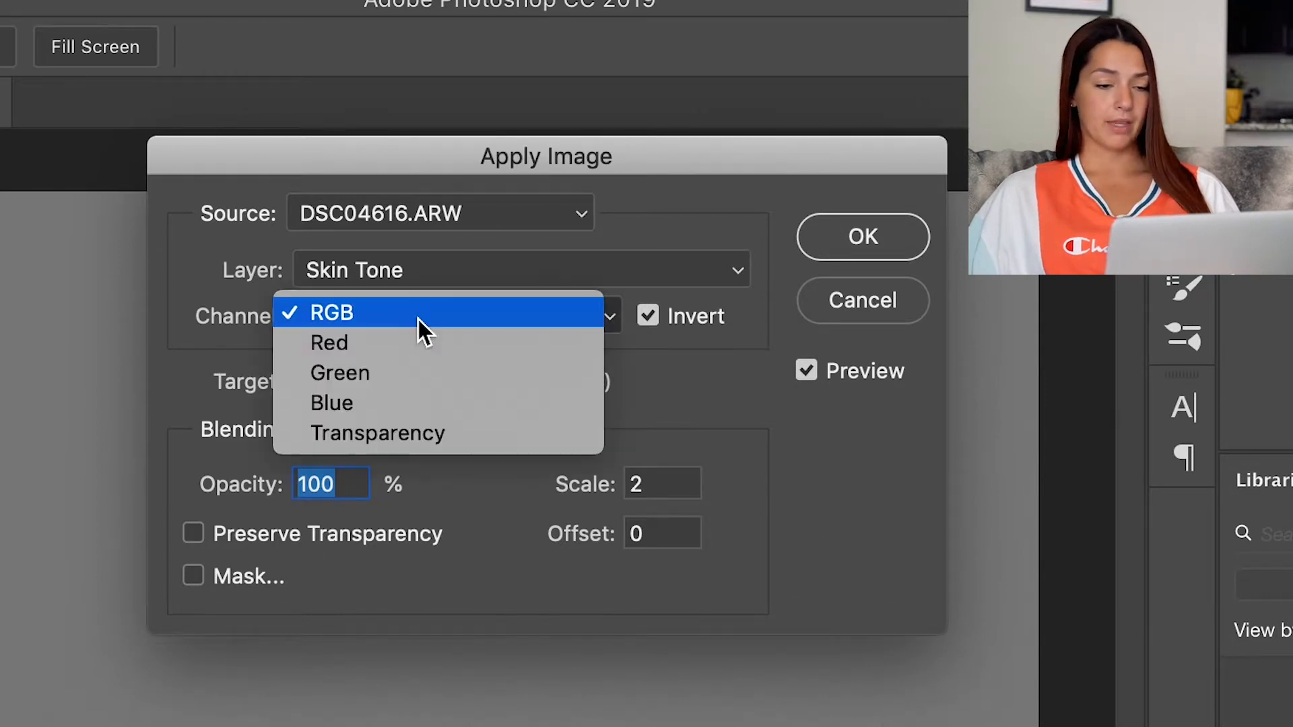
pyautogui.click(418, 320)
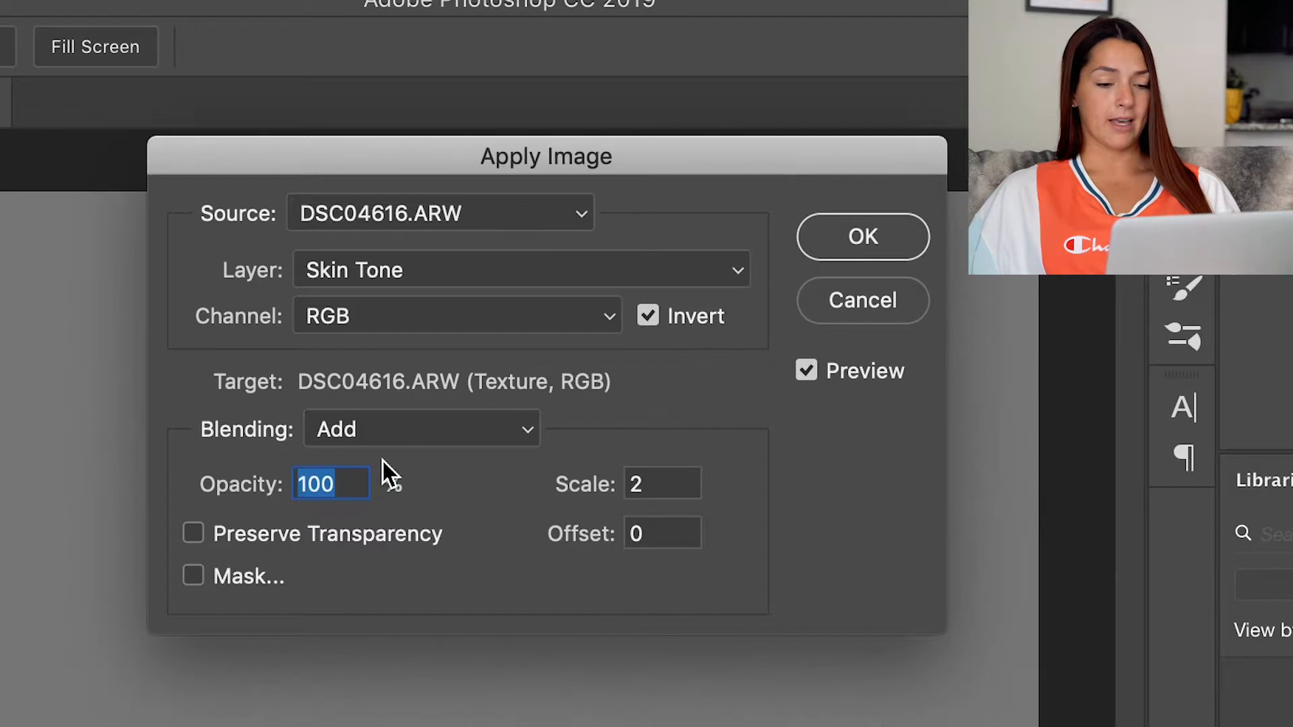
pyautogui.click(325, 532)
pyautogui.click(338, 532)
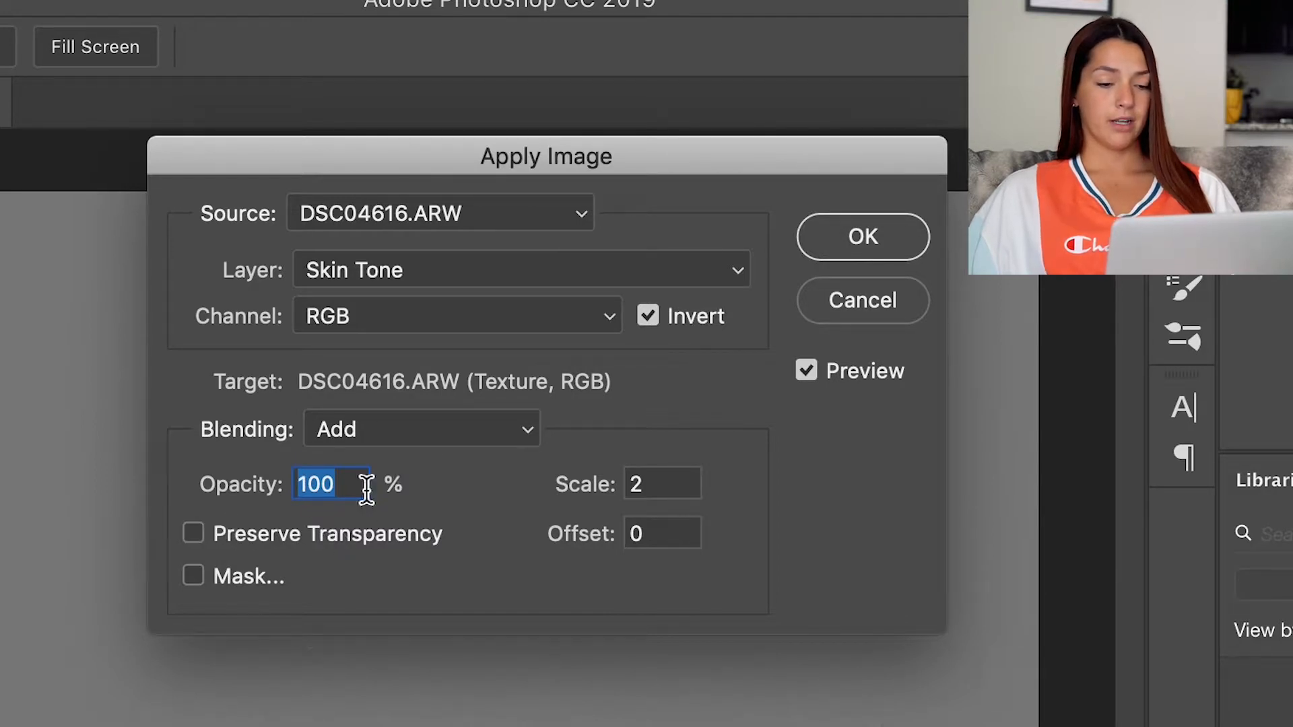
pyautogui.click(358, 488)
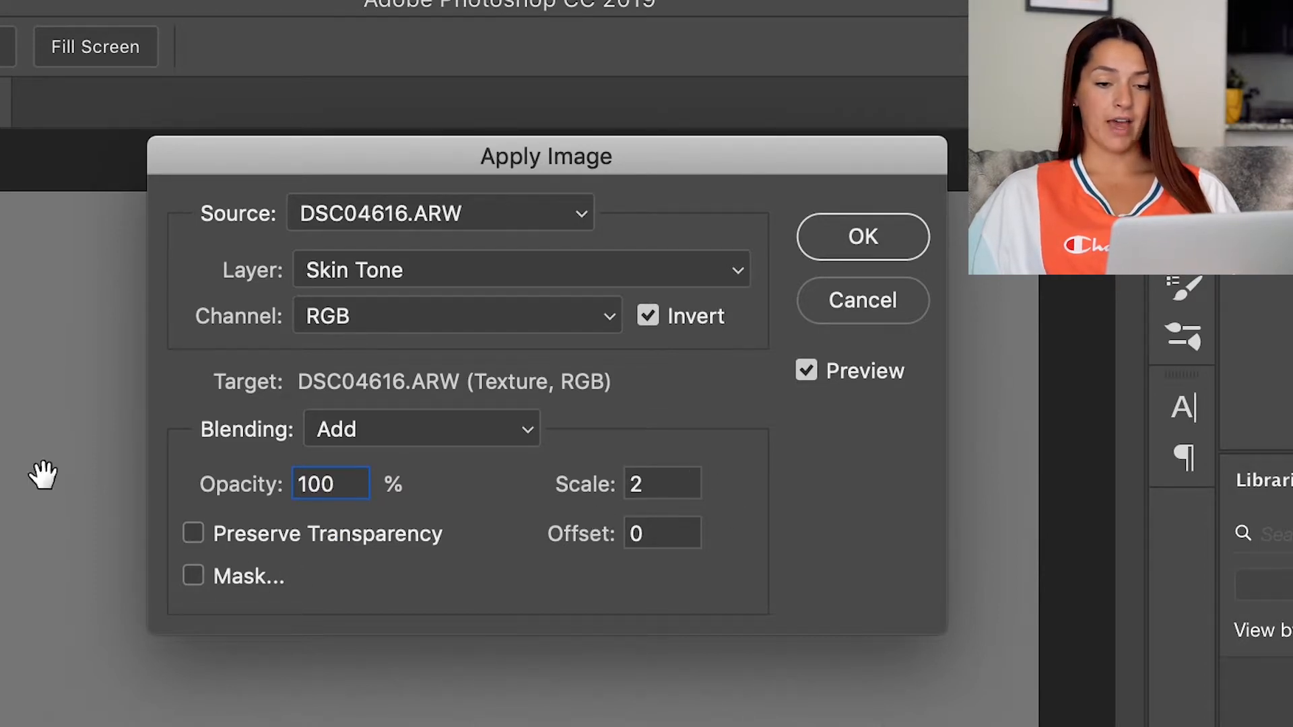
pyautogui.click(812, 243)
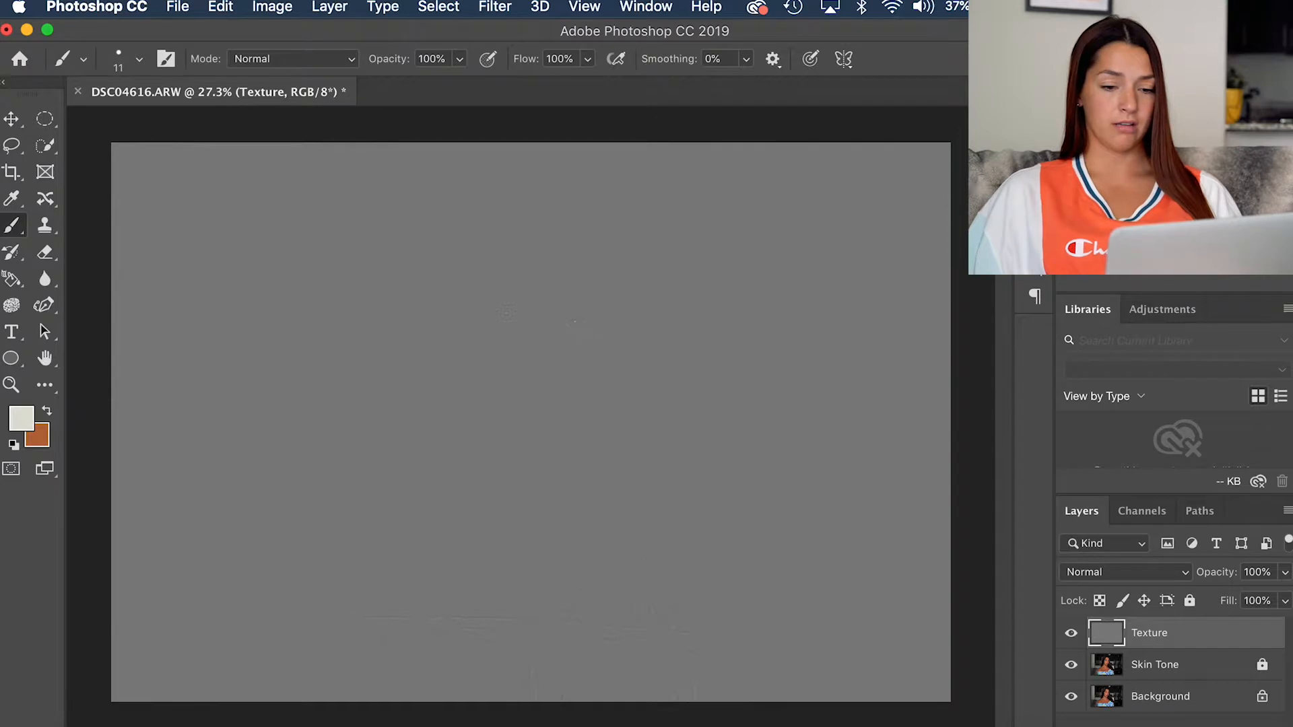
# Step: Set the Texture layer's blend mode to Linear Light and unlock the Skin Tone layer
pyautogui.scroll(5, 506, 314)
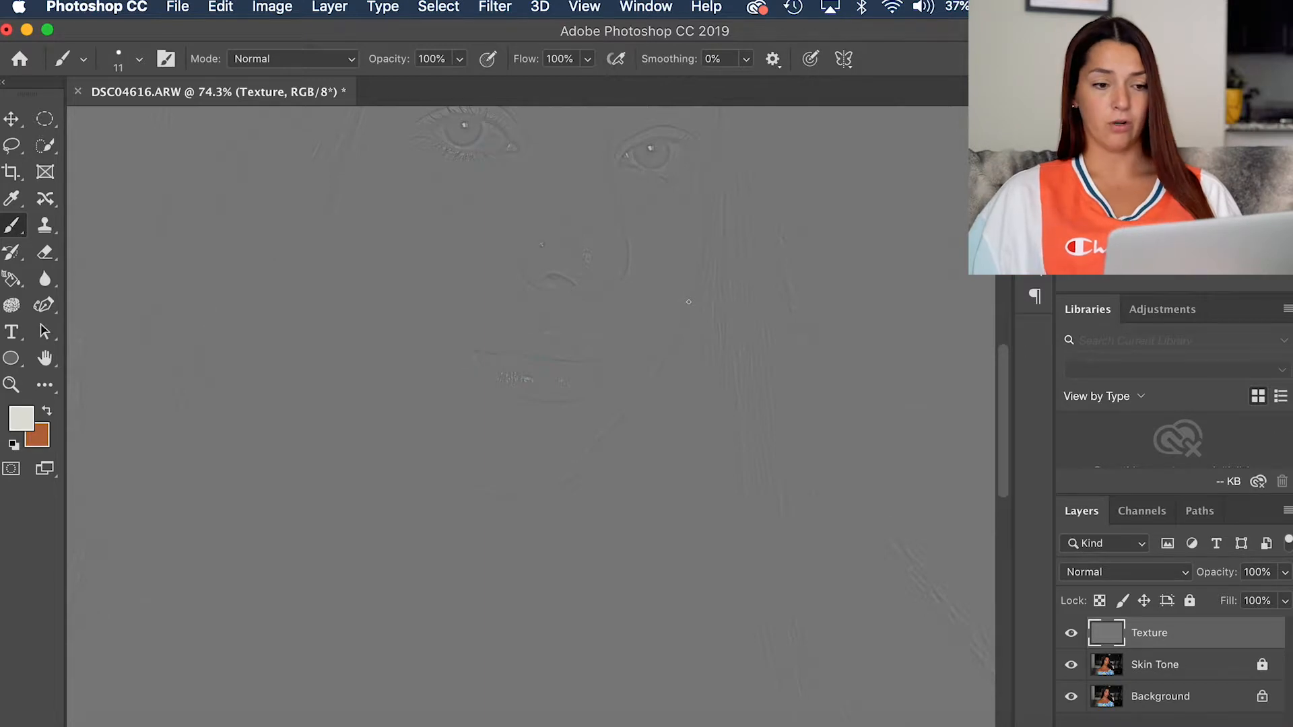
pyautogui.scroll(-2, 527, 425)
pyautogui.scroll(-2, 530, 418)
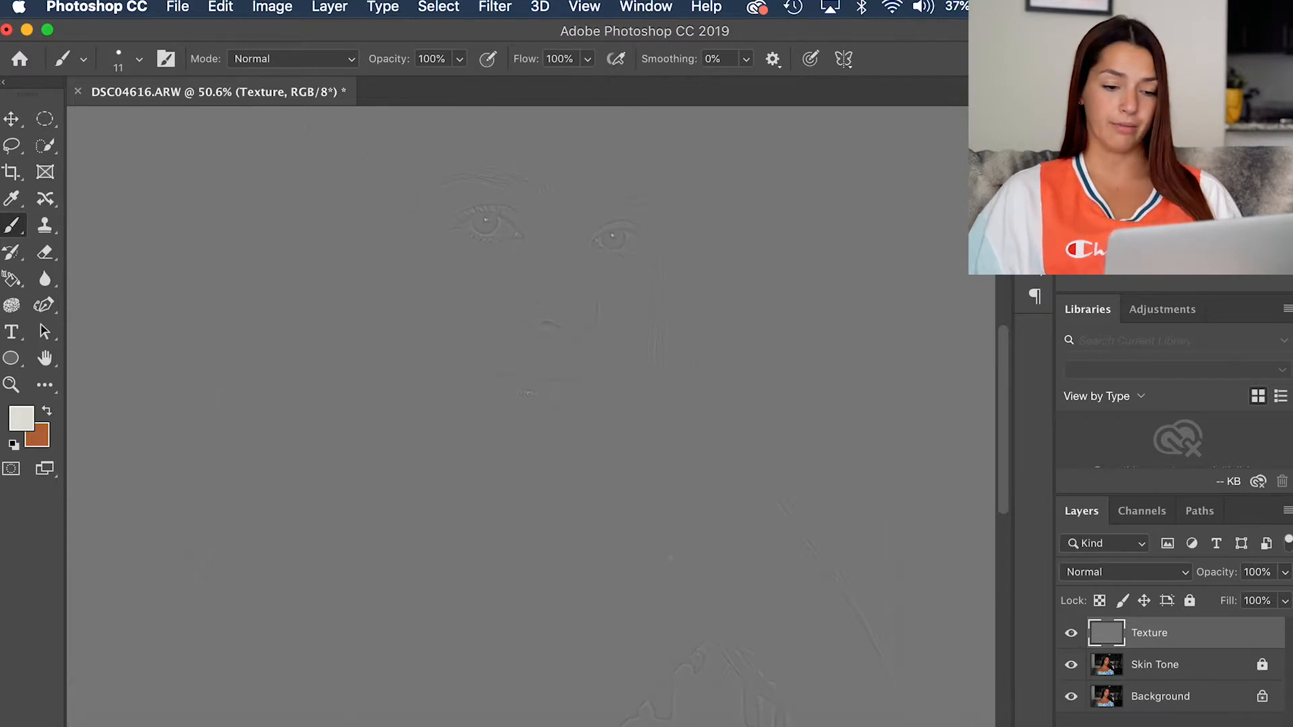
pyautogui.scroll(-8, 670, 558)
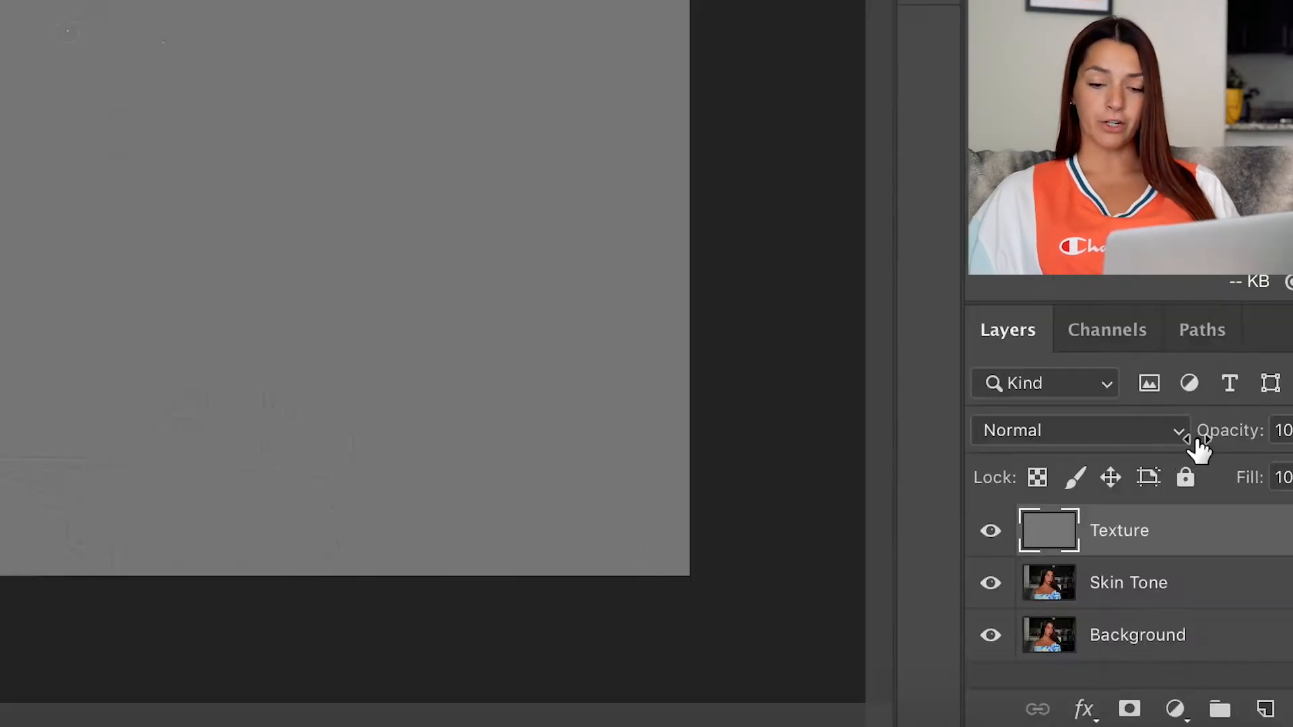
pyautogui.click(1187, 573)
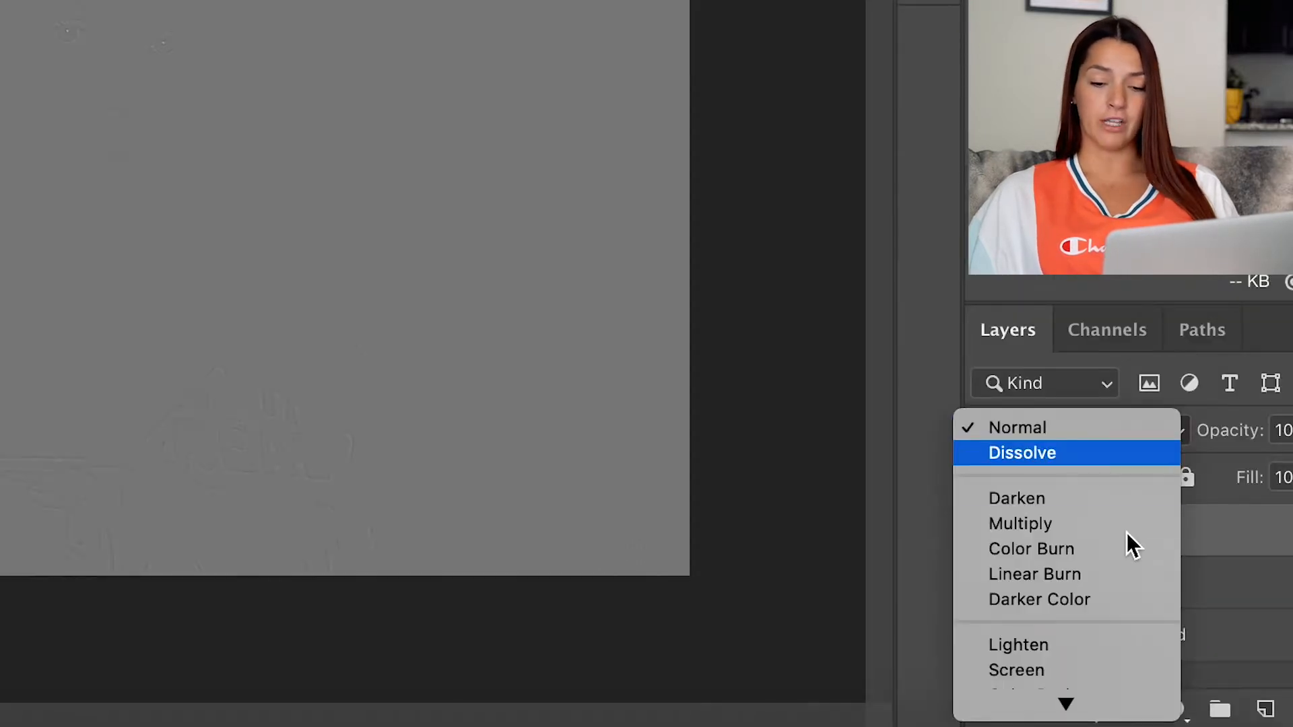
pyautogui.scroll(-3, 1126, 532)
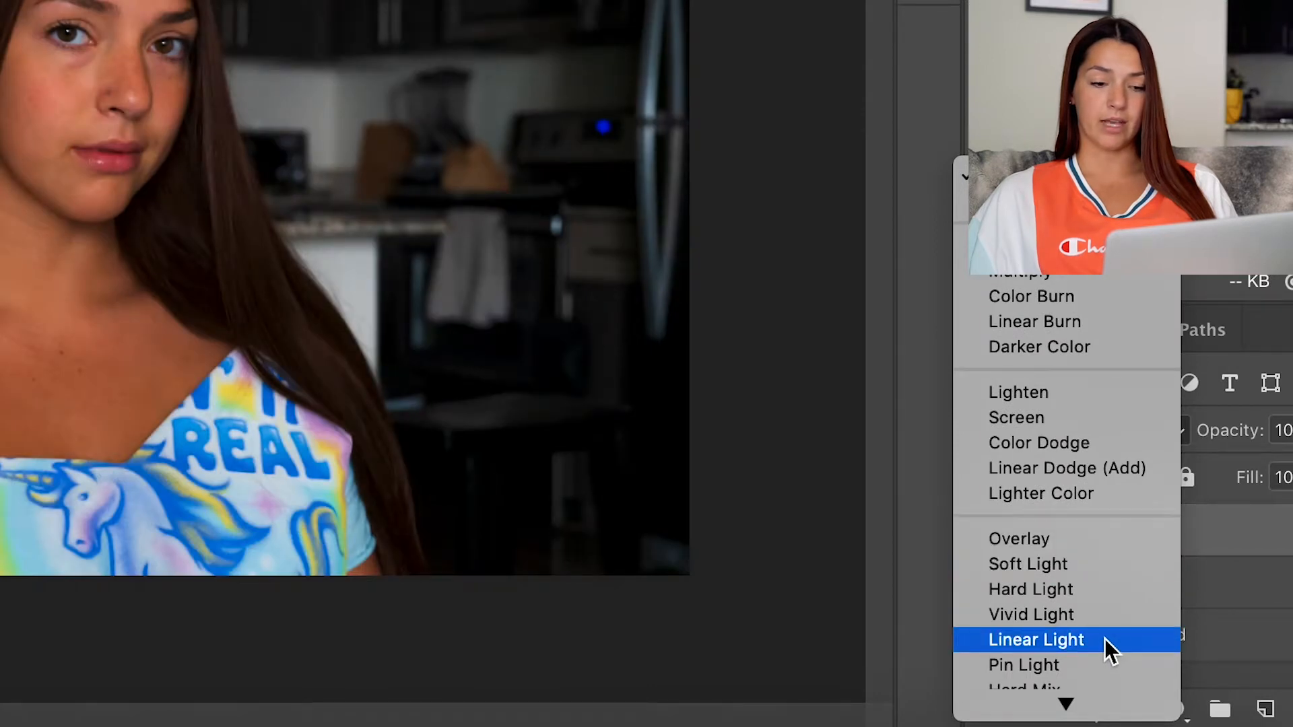
pyautogui.click(1104, 638)
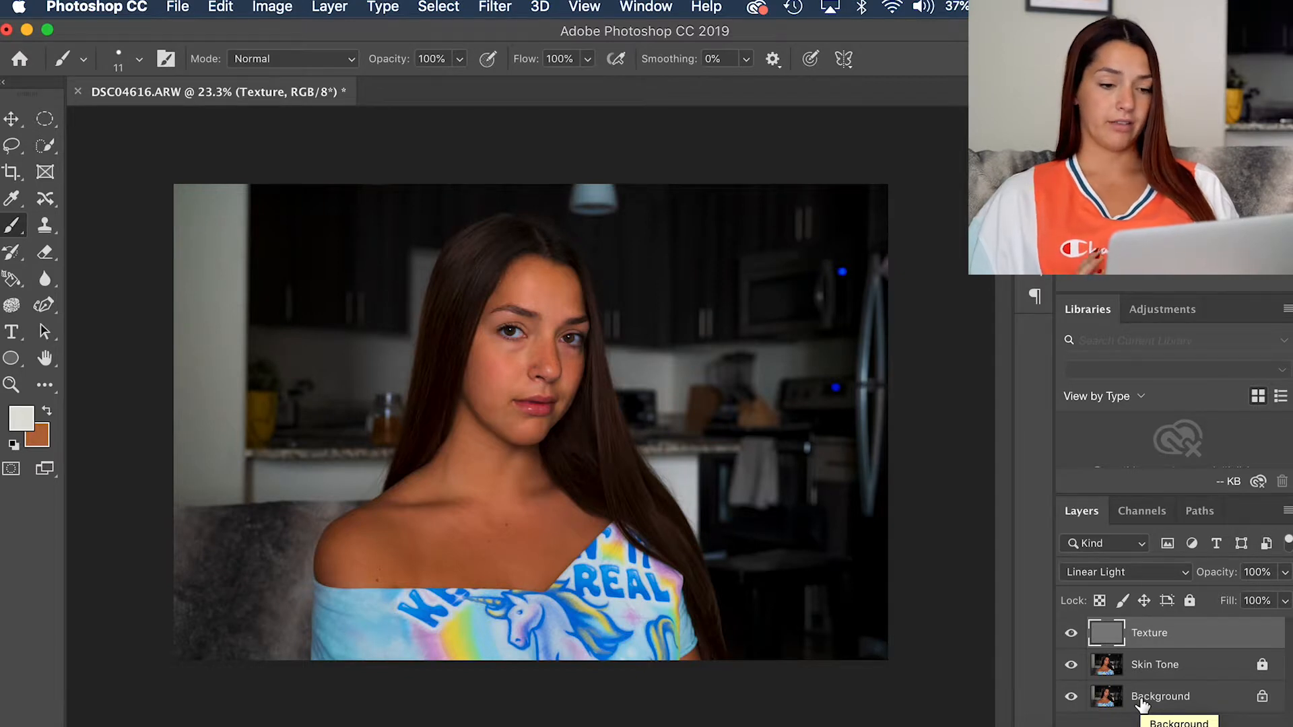
pyautogui.click(1263, 666)
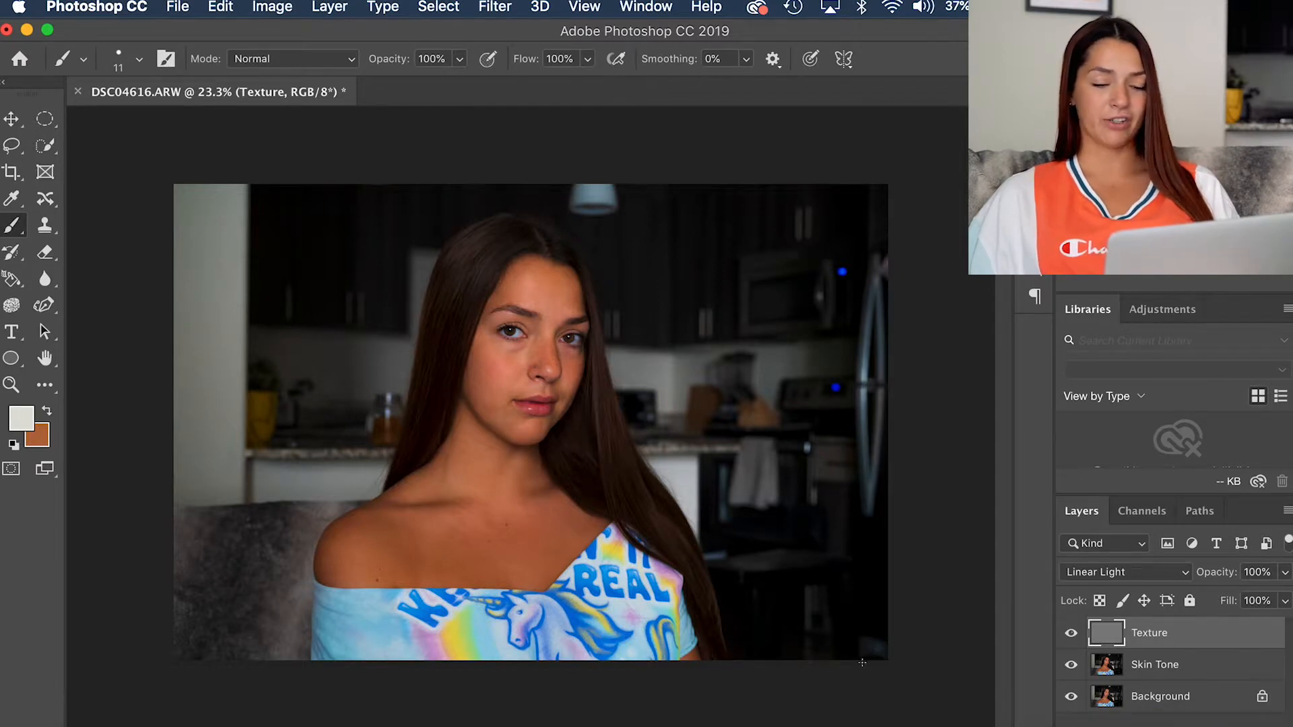
# Step: Compare the portrait with the Texture layer hidden and shown, leaving it visible
pyautogui.scroll(4, 455, 327)
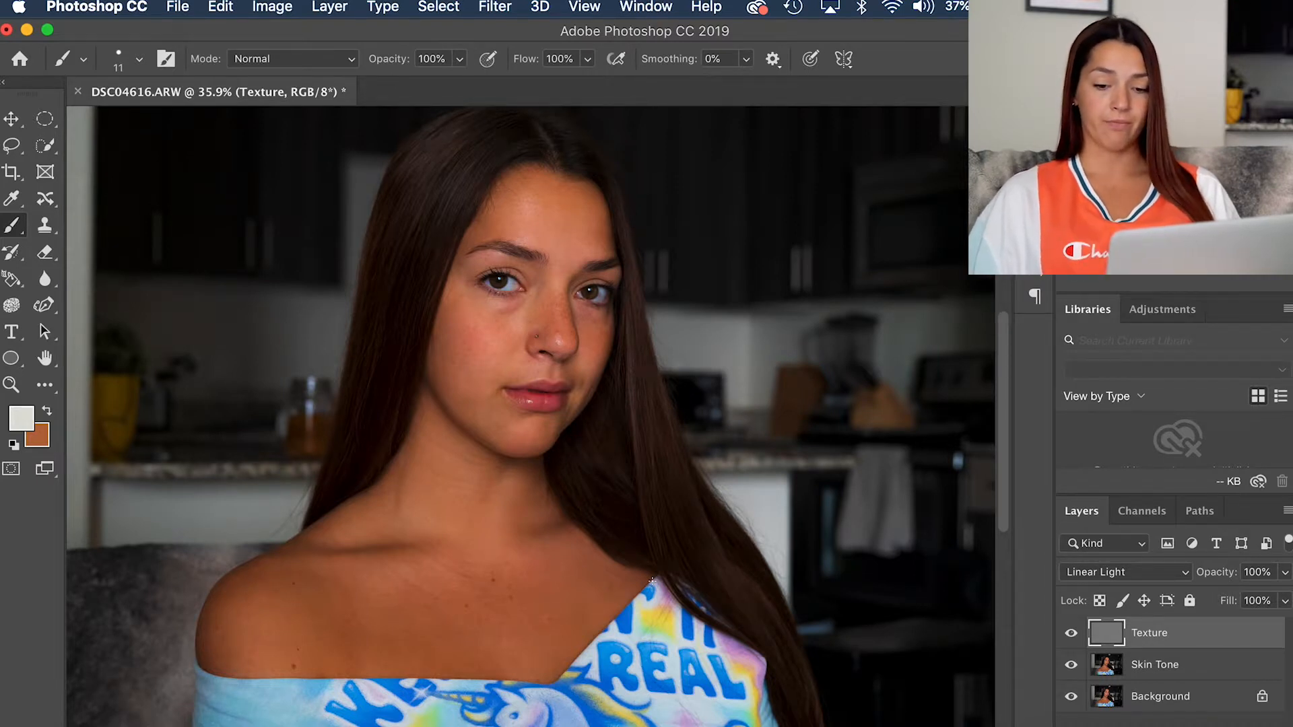
pyautogui.click(1071, 633)
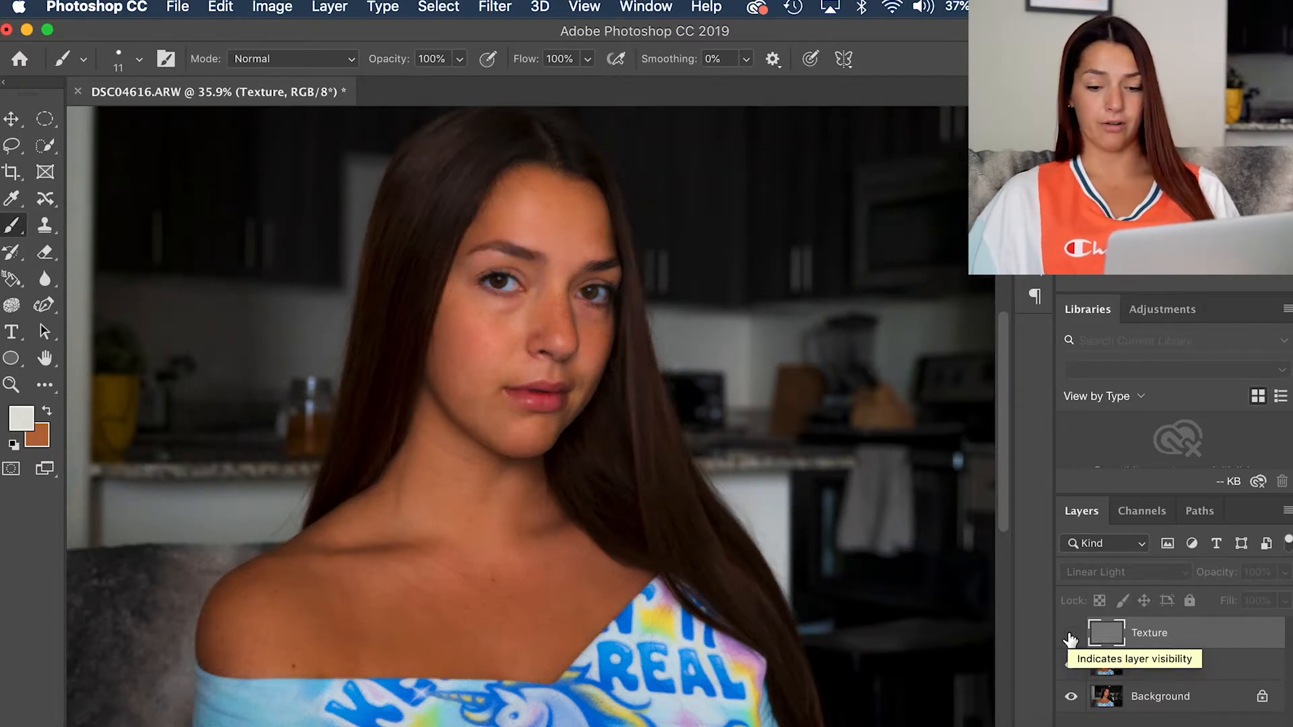
pyautogui.click(1071, 635)
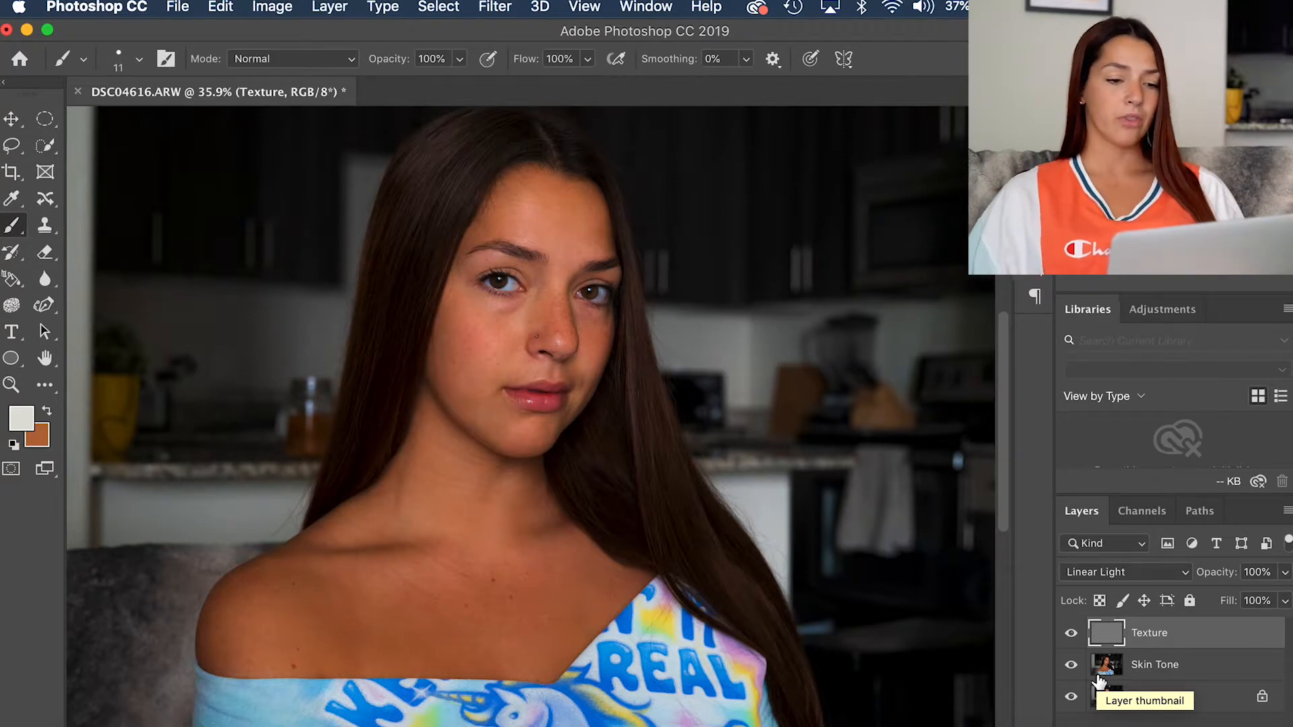
# Step: Make the Skin Tone layer active for retouching the portrait
pyautogui.scroll(2, 503, 341)
pyautogui.scroll(3, 503, 340)
pyautogui.hscroll(-4, 502, 341)
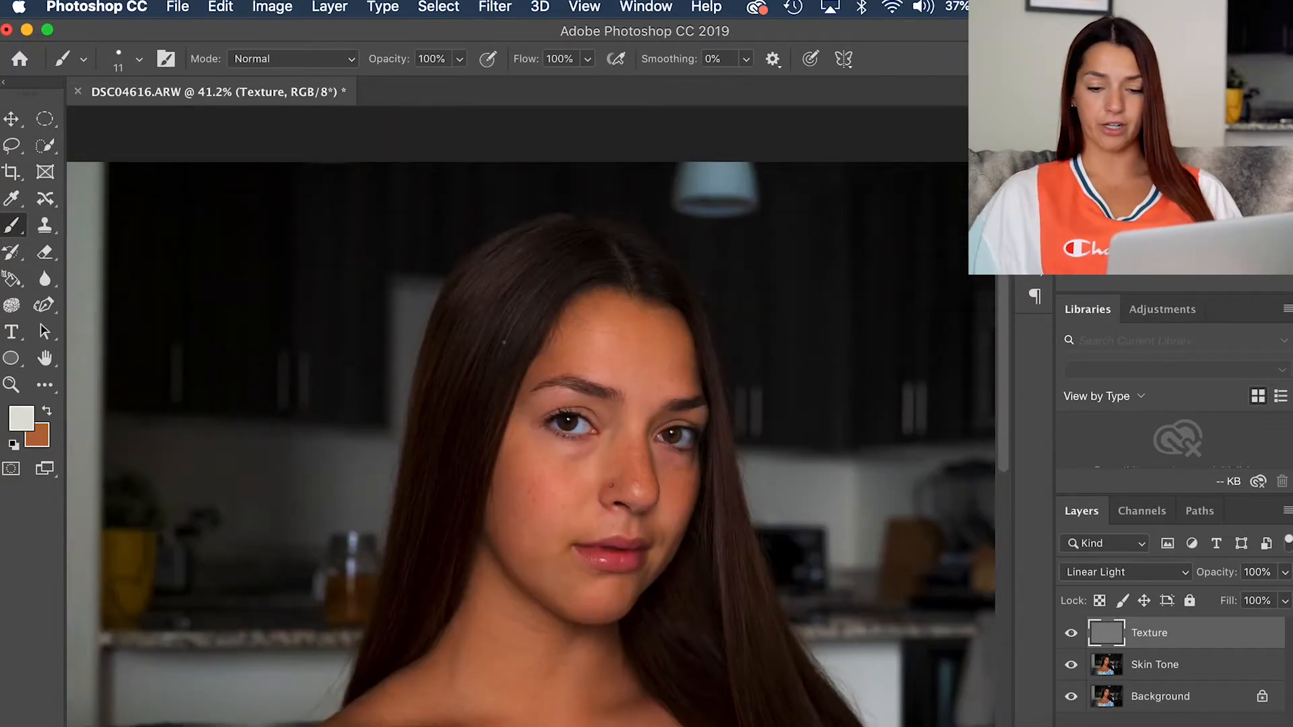
pyautogui.click(1175, 663)
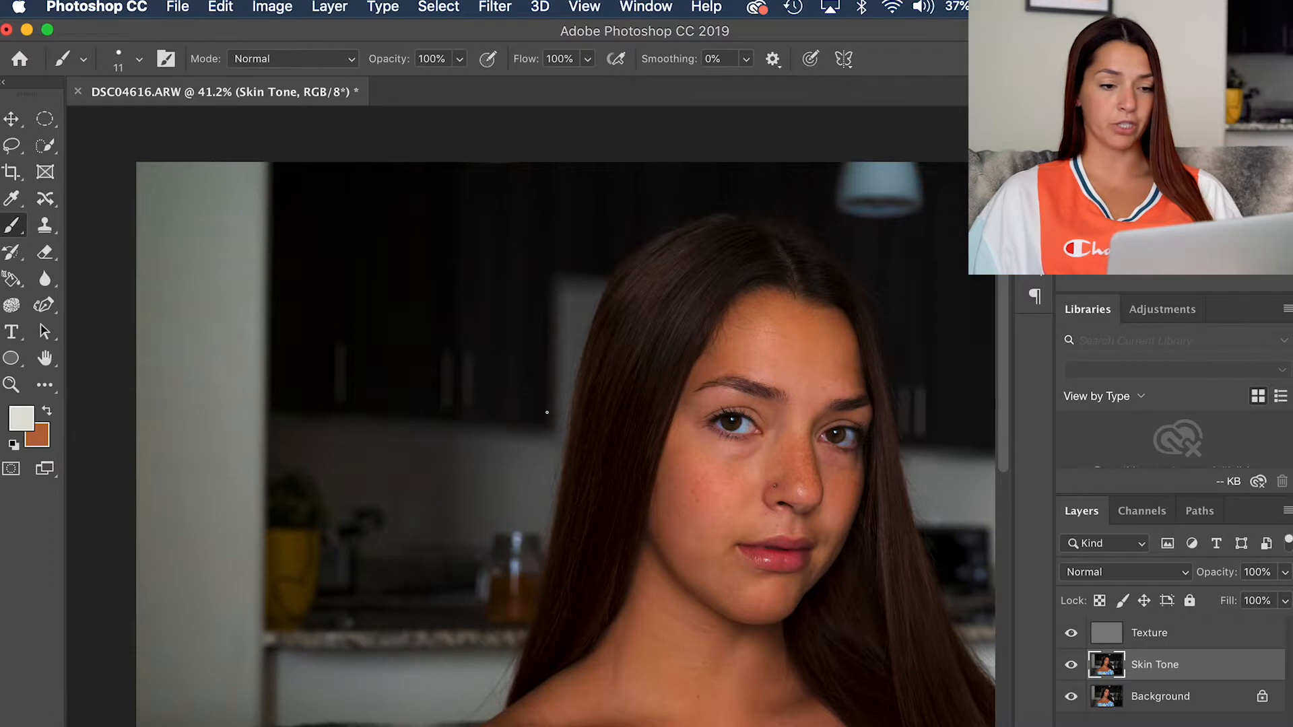
pyautogui.hscroll(5, 532, 431)
pyautogui.scroll(-1, 532, 431)
pyautogui.scroll(-2, 548, 412)
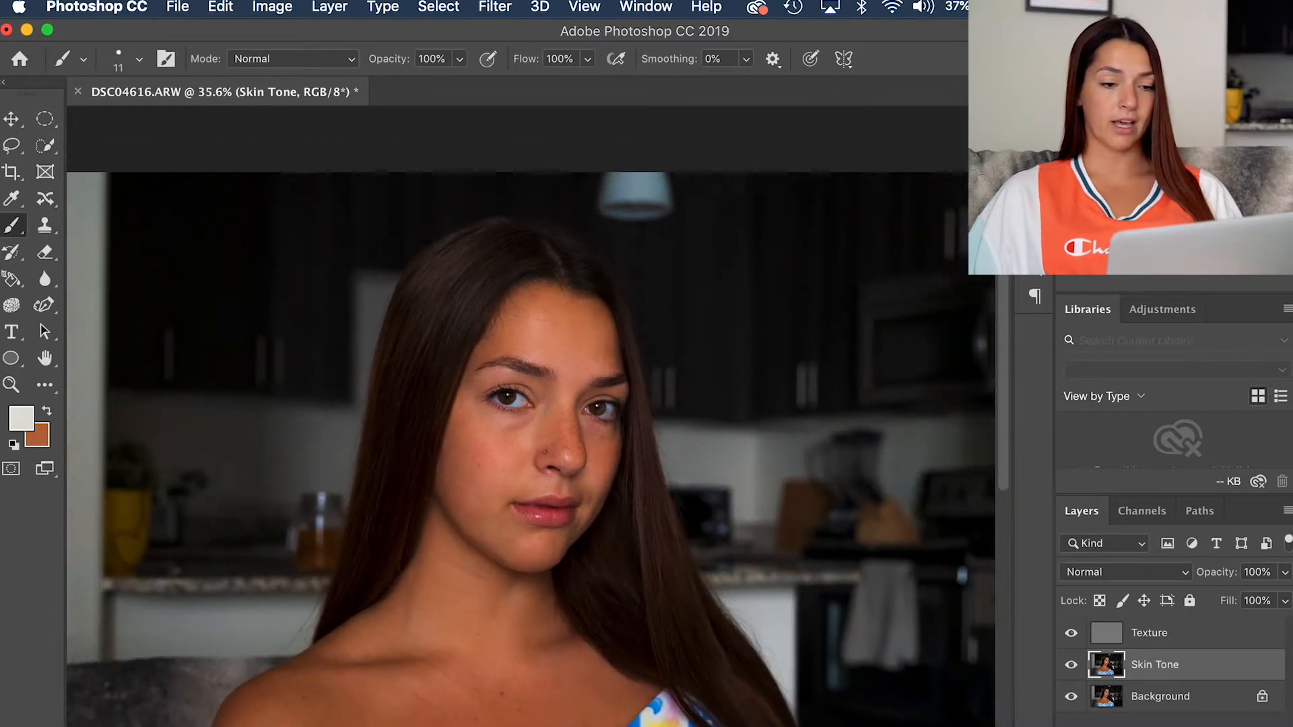
pyautogui.scroll(-1, 548, 412)
pyautogui.hscroll(-3, 548, 413)
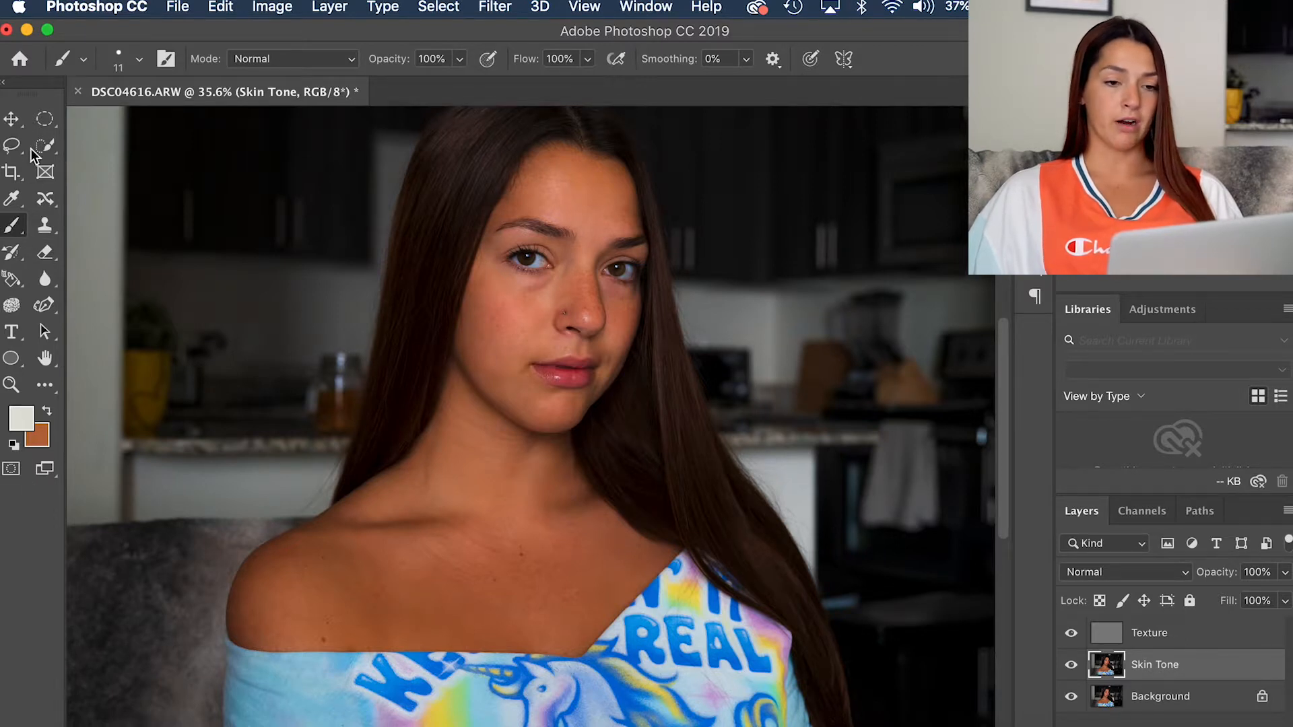
pyautogui.press('super+shift+slash')
pyautogui.write('m')
pyautogui.press('BackSpace')
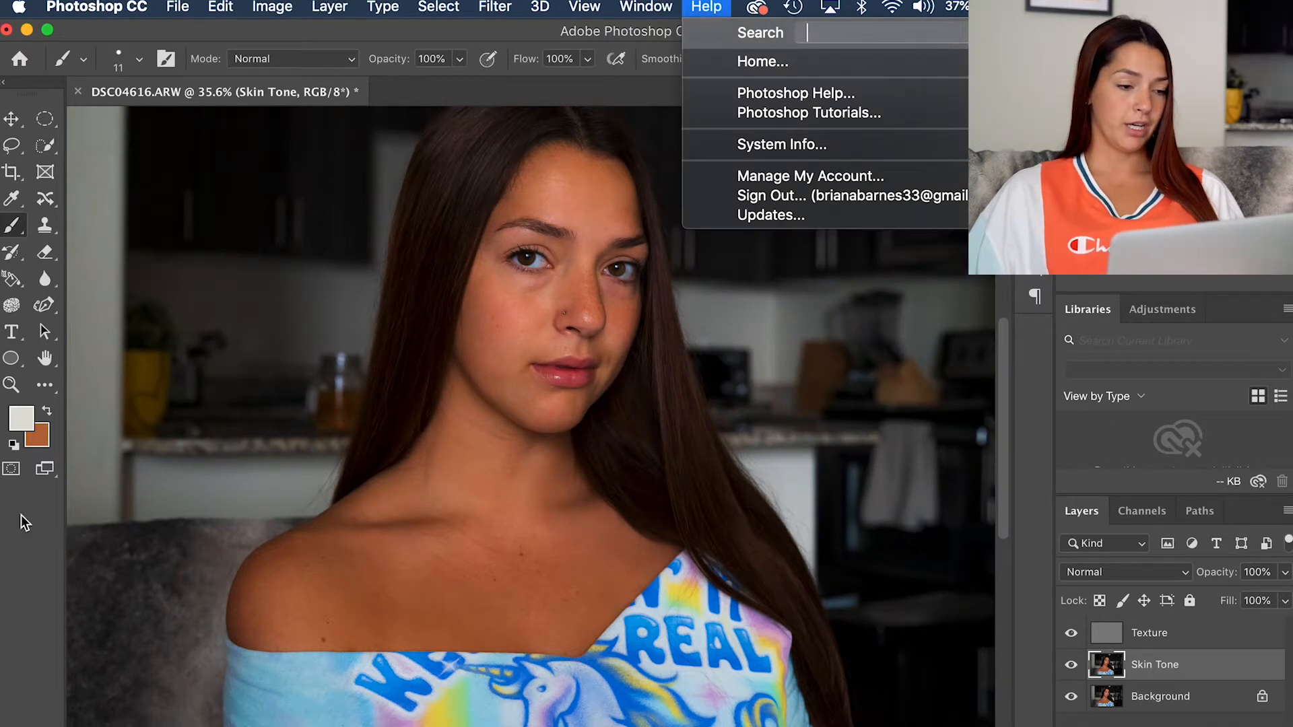
pyautogui.press('Escape')
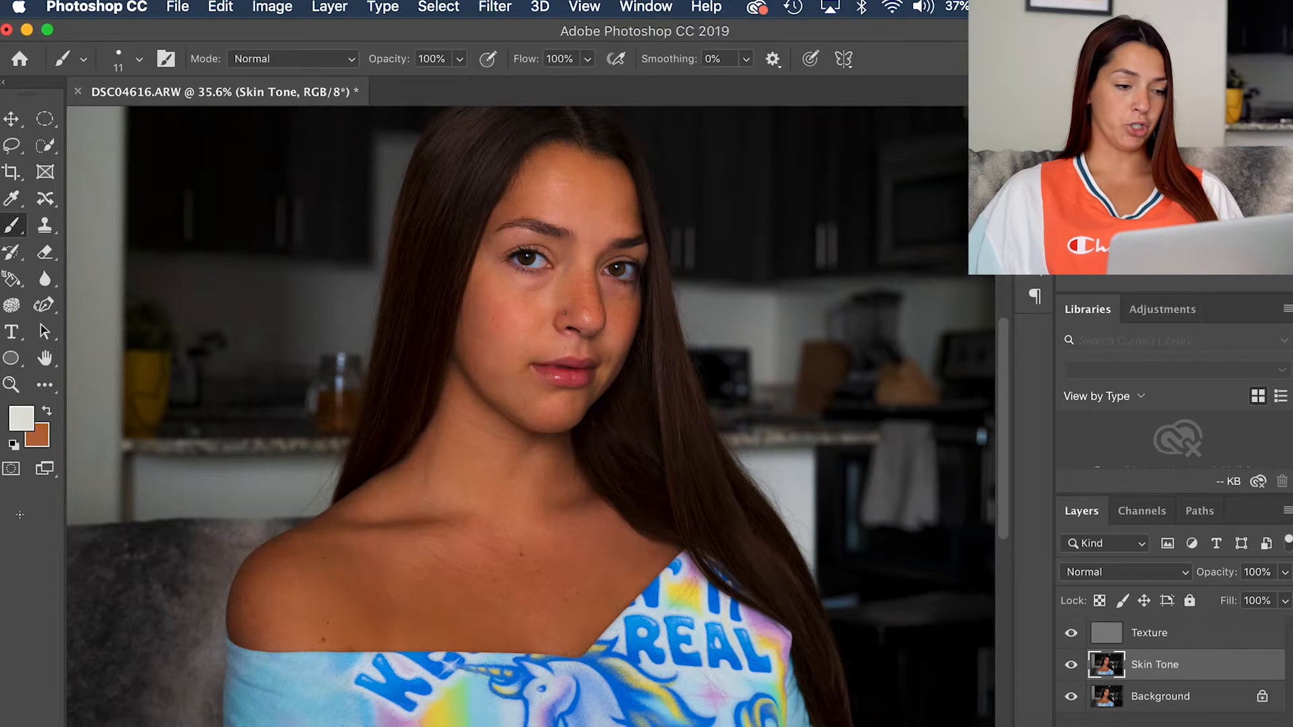
# Step: Switch to the Mixer Brush tool for working on the face in the Skin Tone layer
pyautogui.rightClick(15, 232)
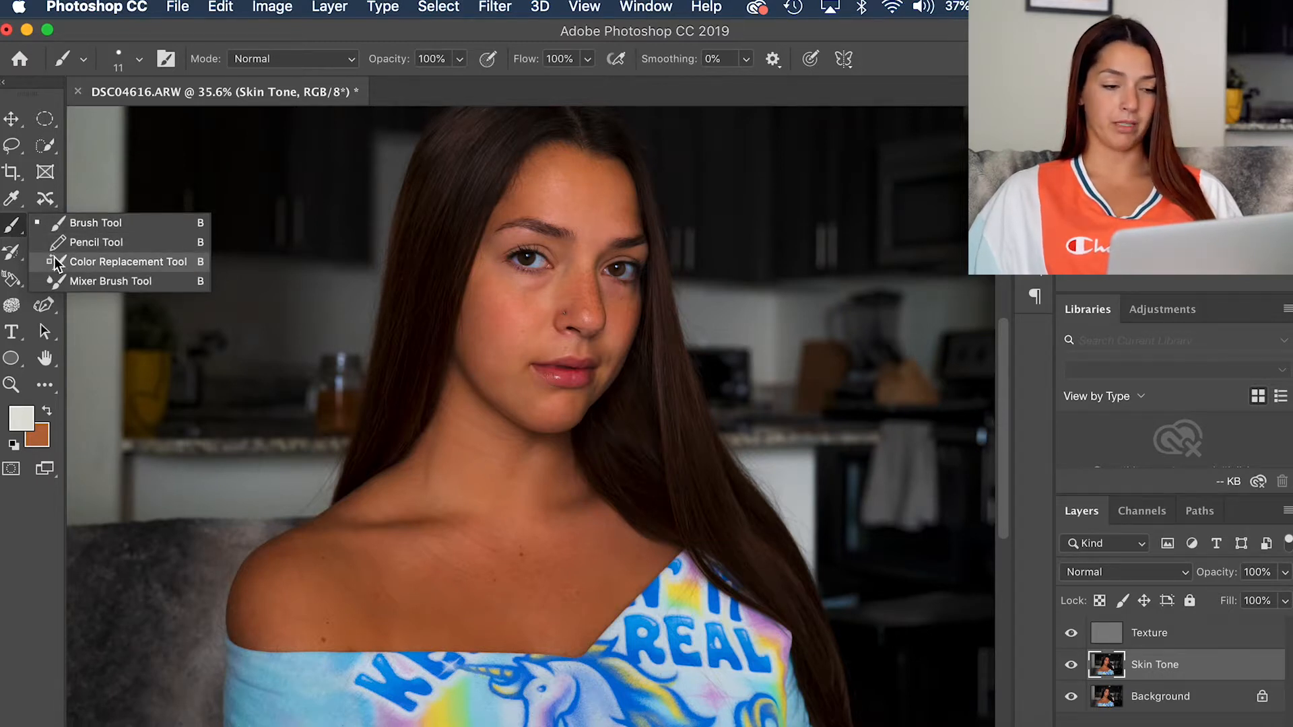
pyautogui.click(61, 280)
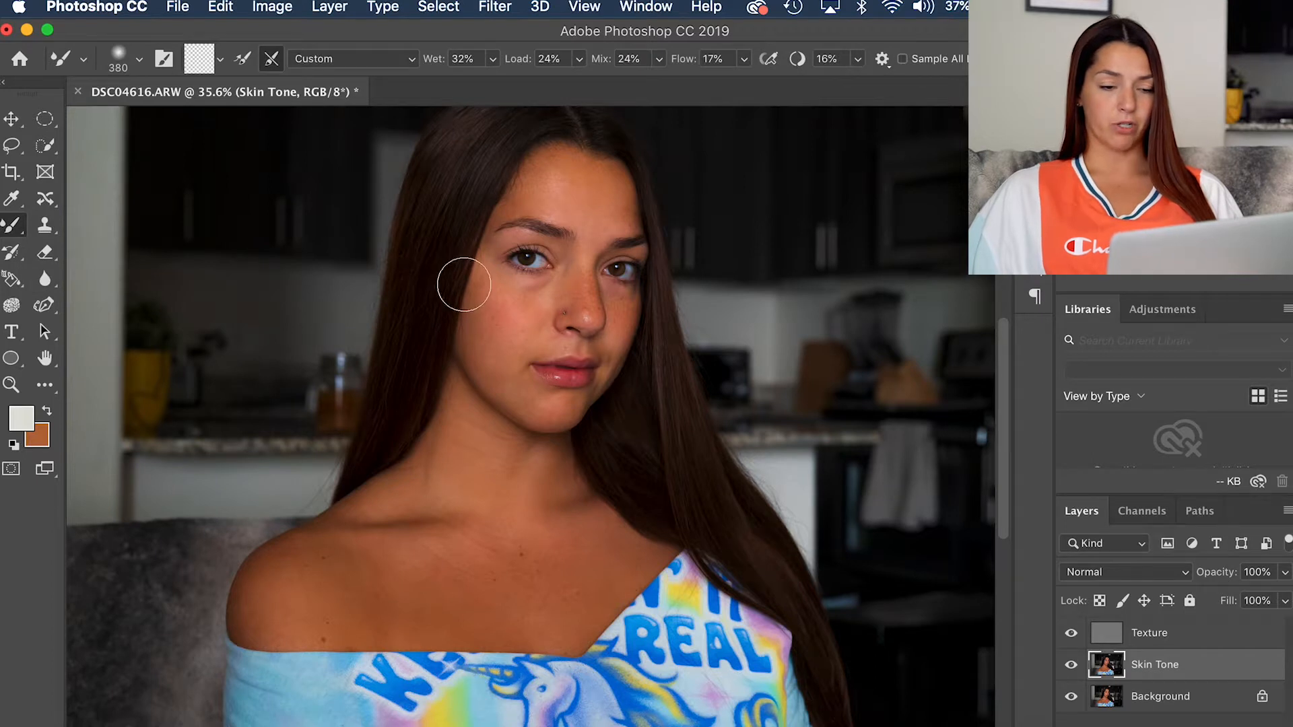
pyautogui.scroll(2, 465, 285)
pyautogui.scroll(3, 464, 285)
pyautogui.scroll(4, 466, 283)
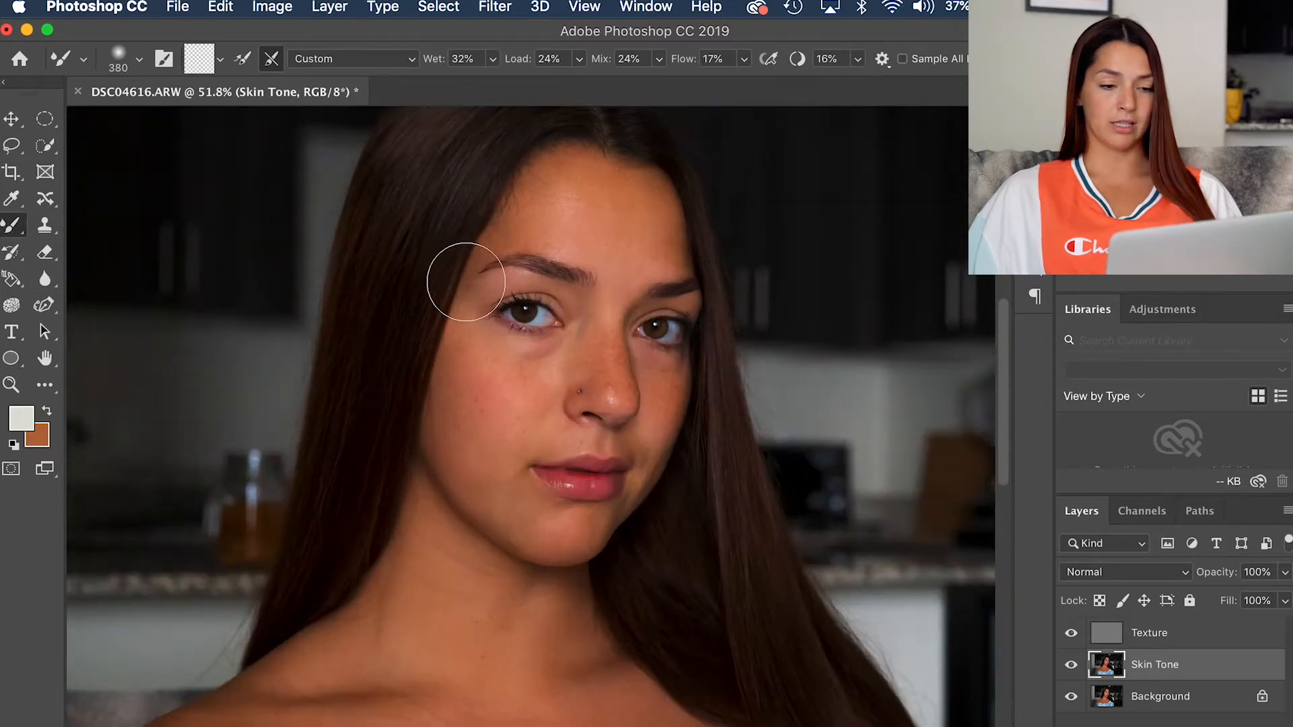
pyautogui.scroll(5, 466, 282)
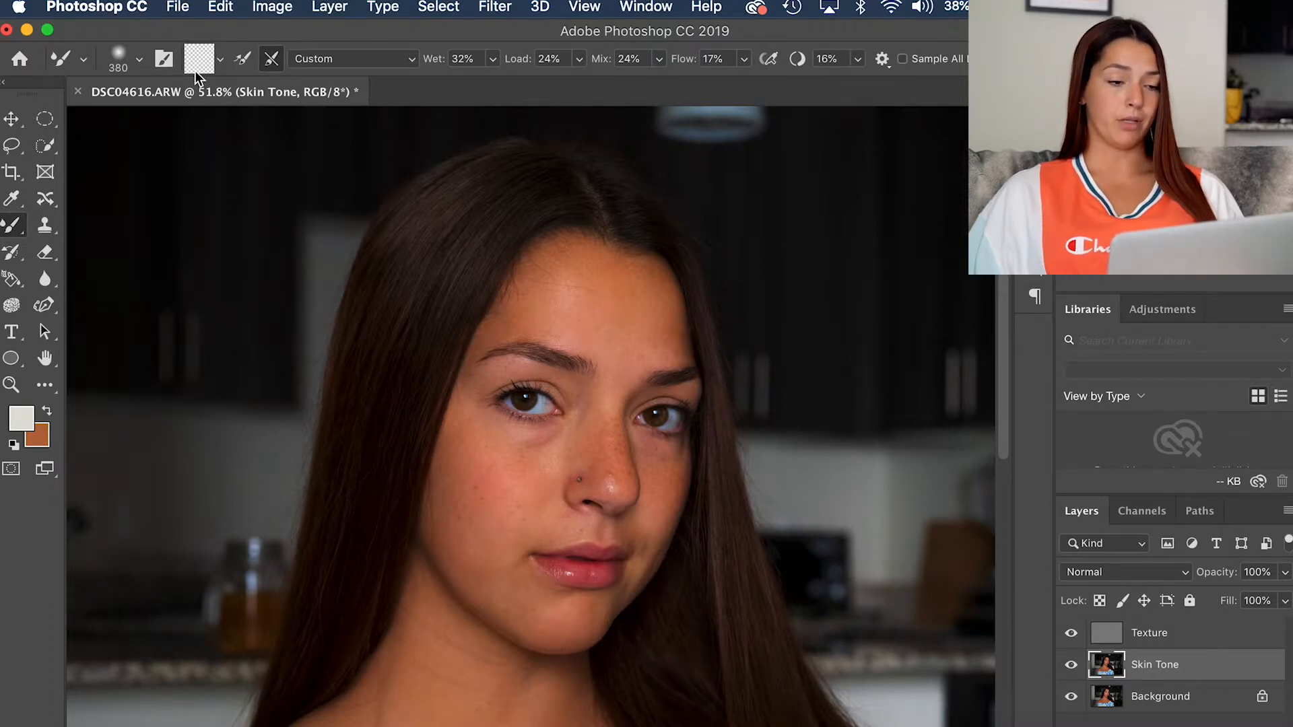
# Step: Sample the dark hair colour, clean the Mixer Brush's paint load and keep the Custom blending preset
pyautogui.click(271, 65)
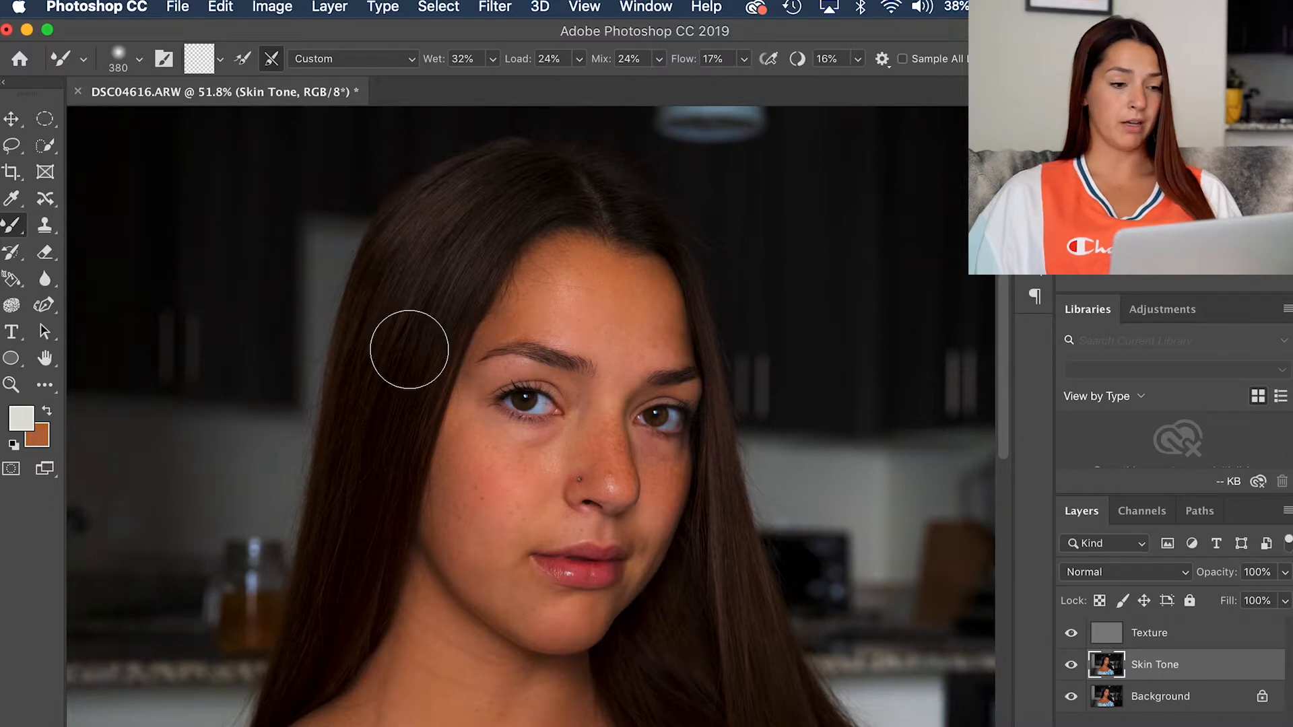
pyautogui.keyDown('alt'); pyautogui.click(409, 350); pyautogui.keyUp('alt')
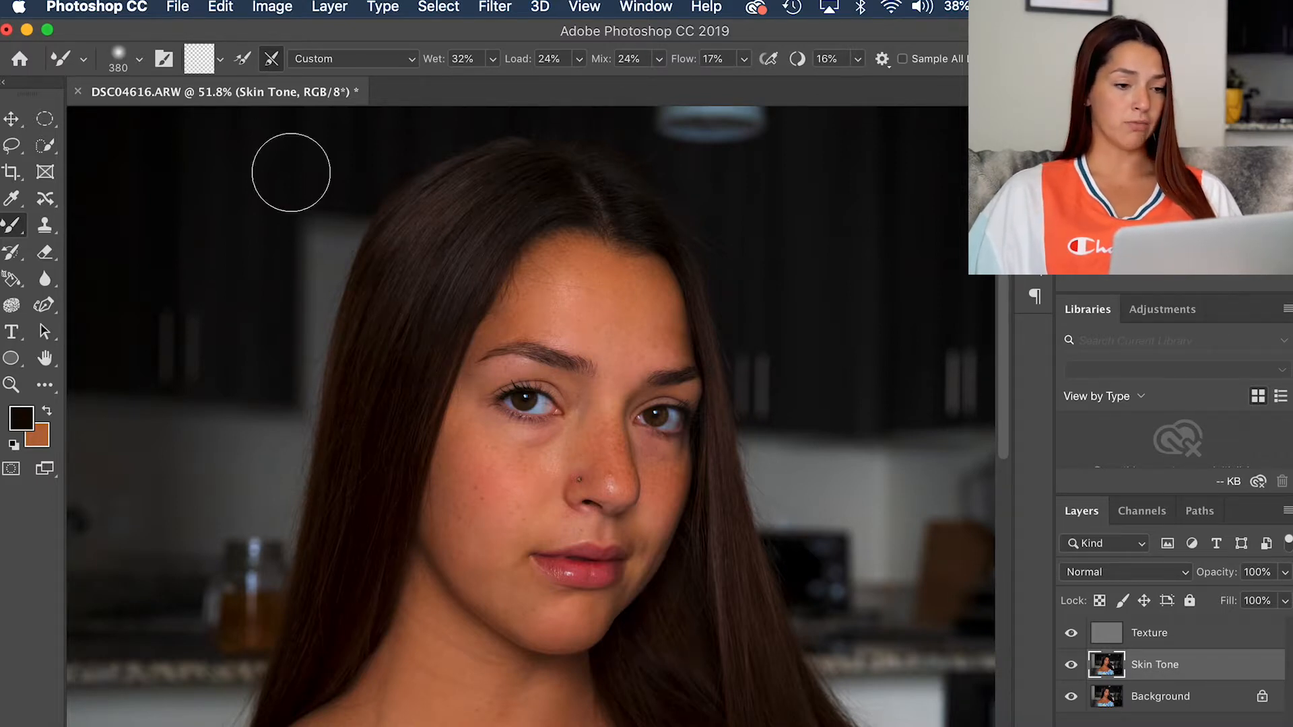
pyautogui.click(219, 59)
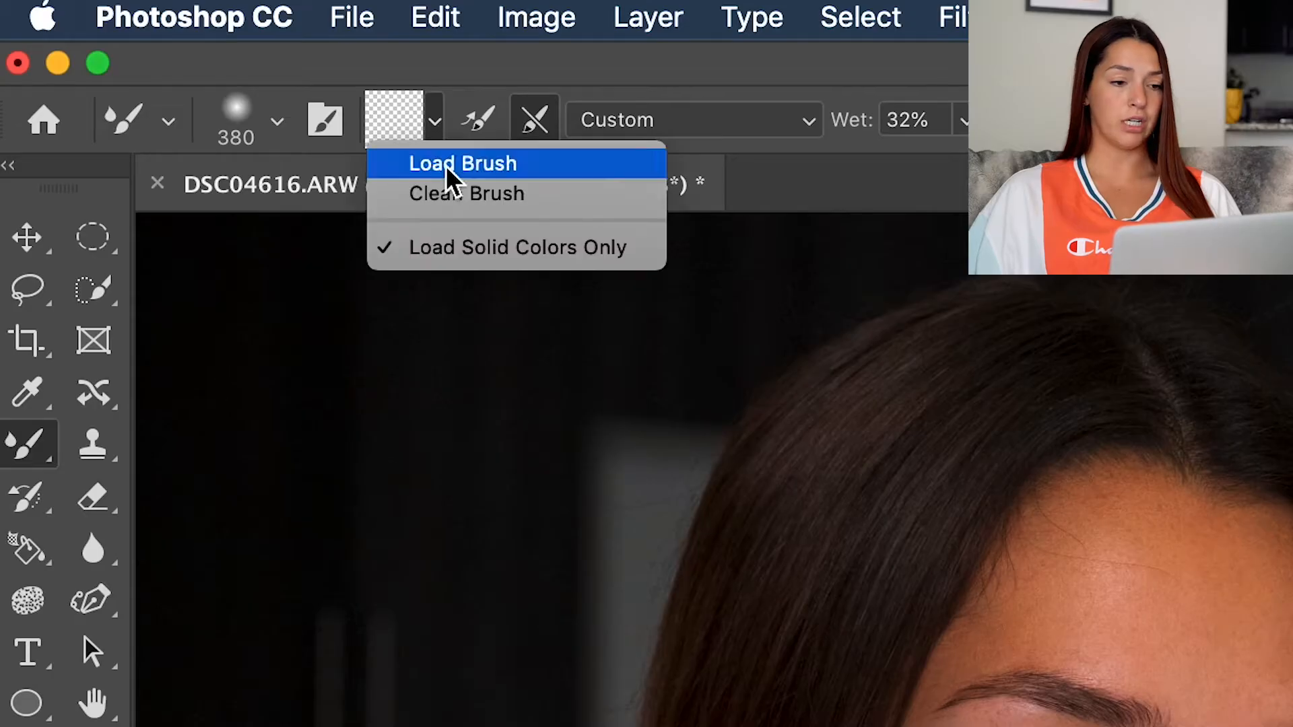
pyautogui.click(463, 202)
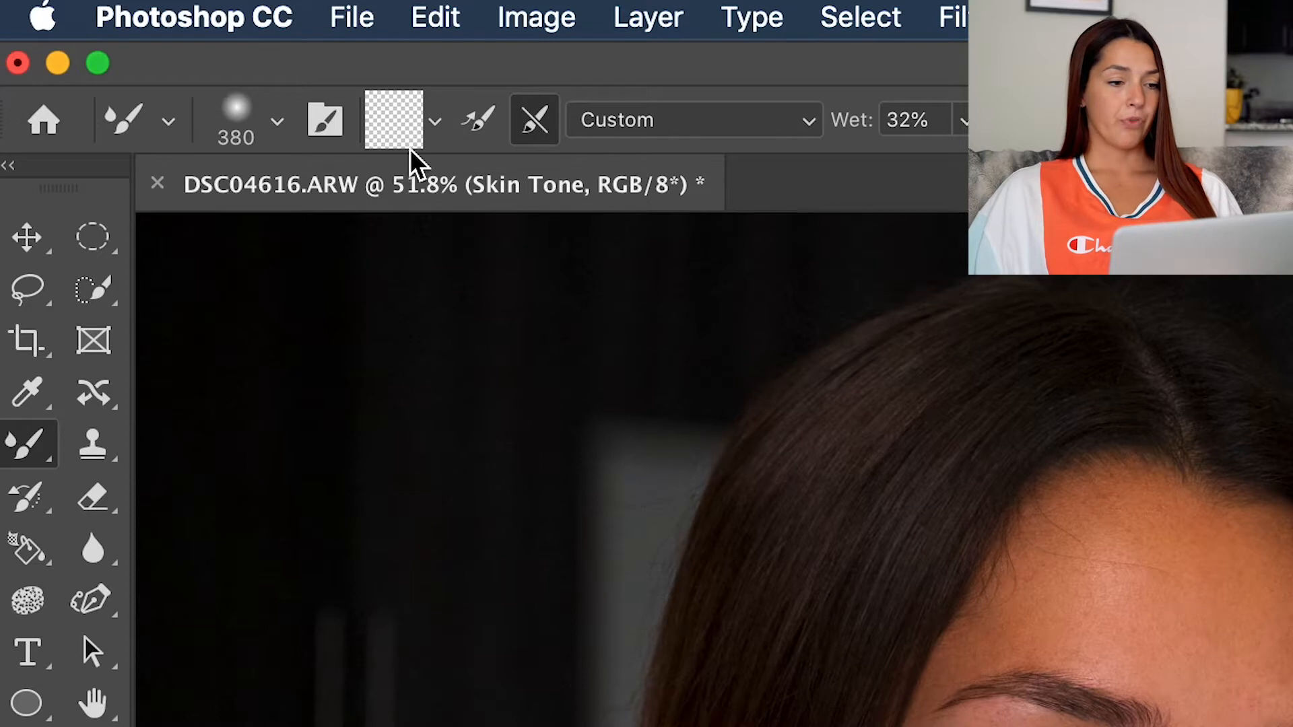
pyautogui.click(798, 135)
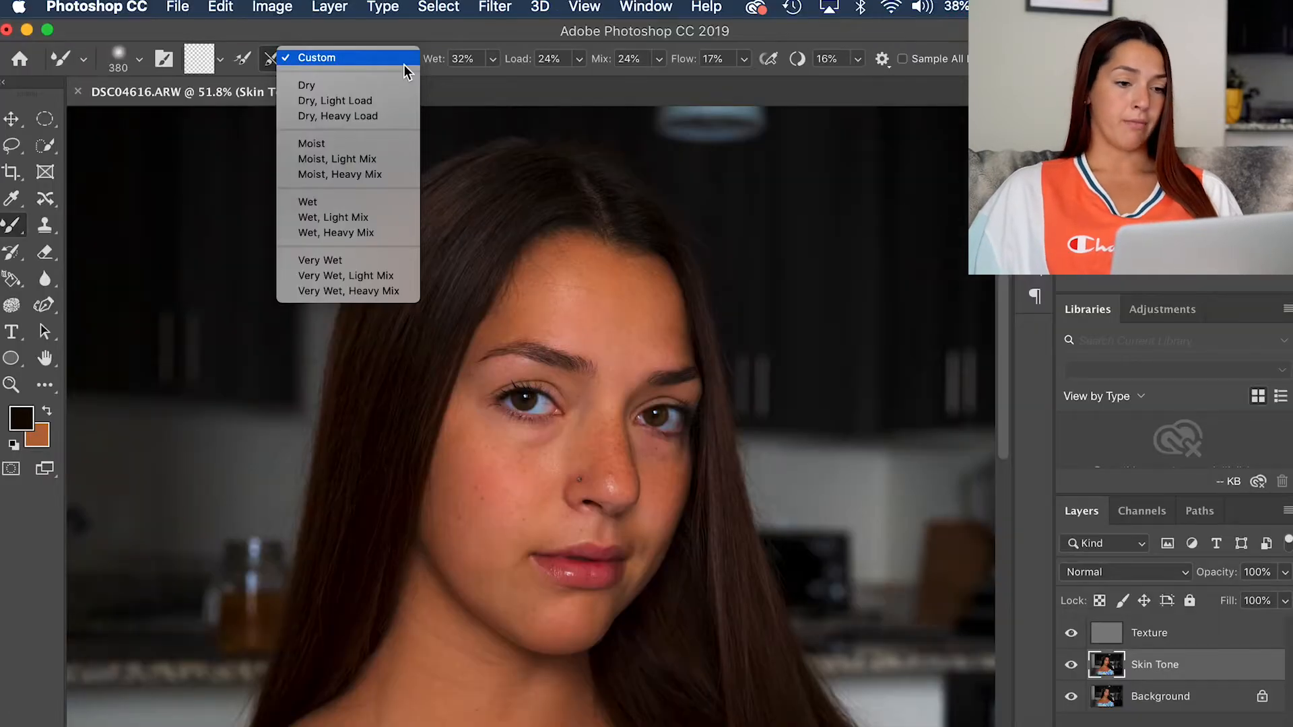
pyautogui.click(404, 62)
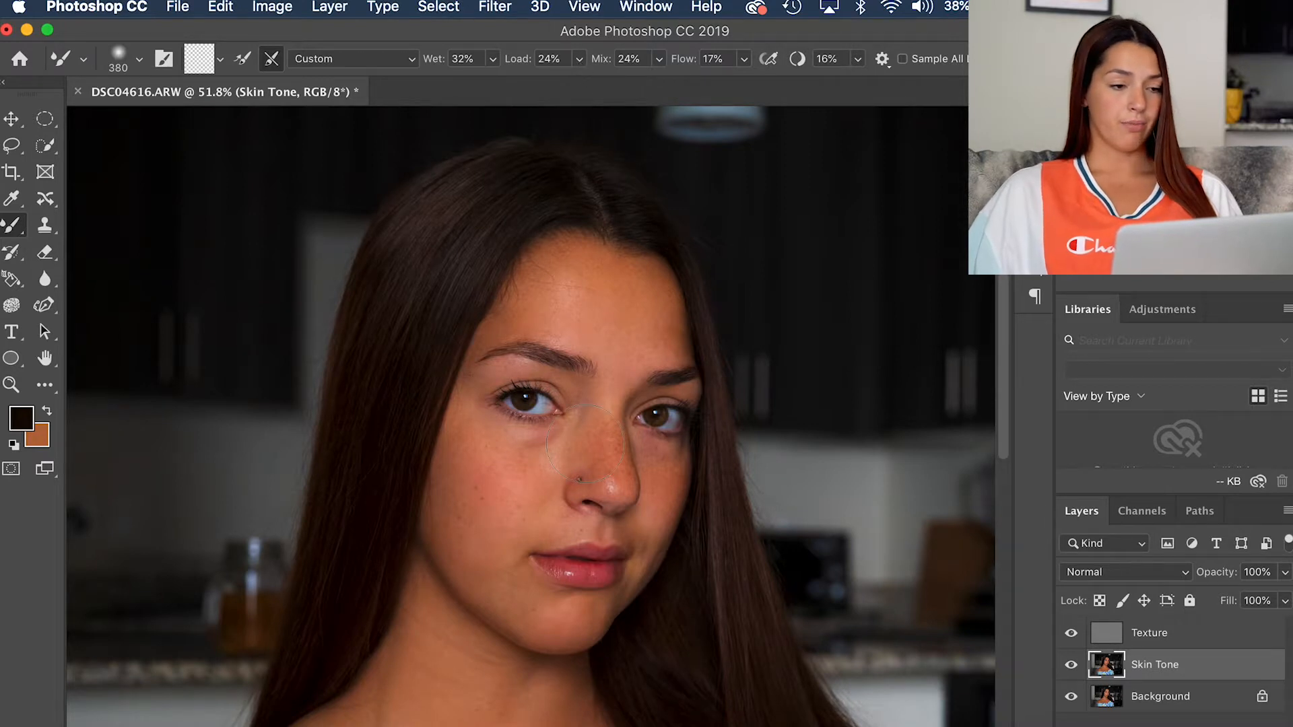
# Step: Set the Mixer Brush size to 169 pixels for working on the face
pyautogui.scroll(-3, 598, 444)
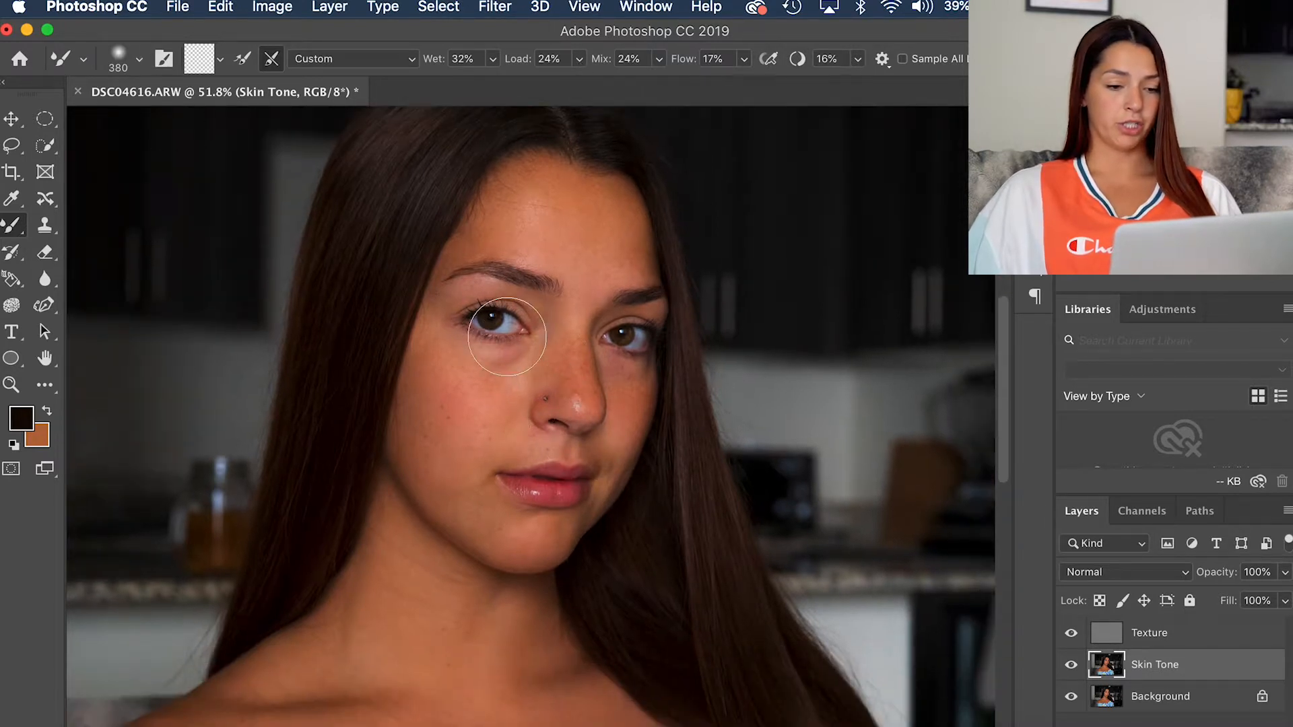
pyautogui.scroll(-1, 507, 335)
pyautogui.scroll(4, 509, 334)
pyautogui.scroll(4, 509, 334)
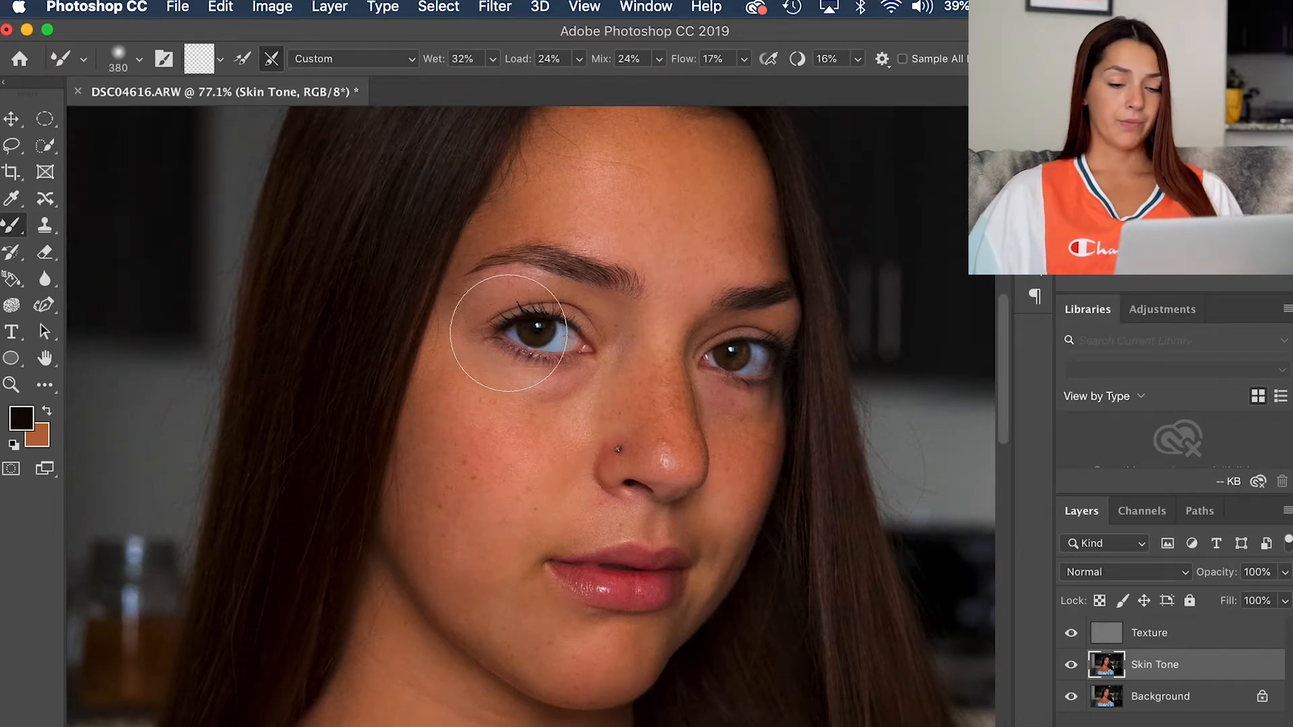
pyautogui.scroll(2, 508, 333)
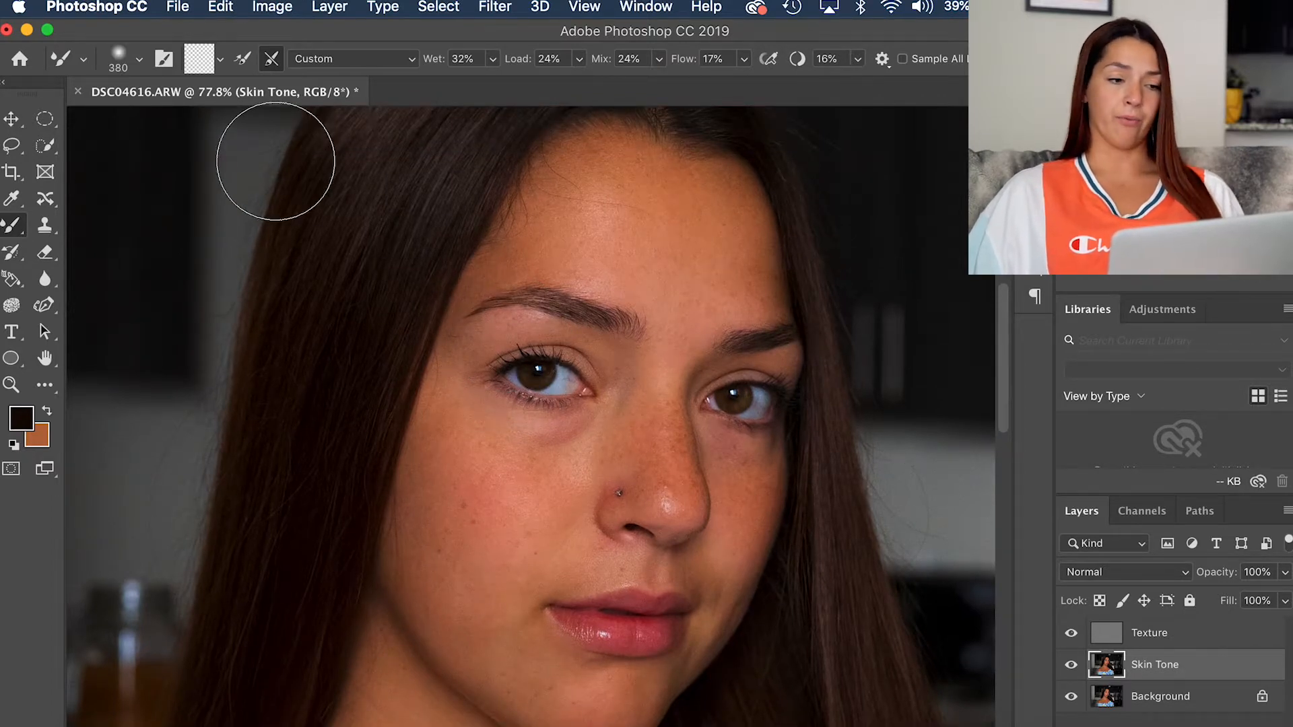
pyautogui.click(138, 62)
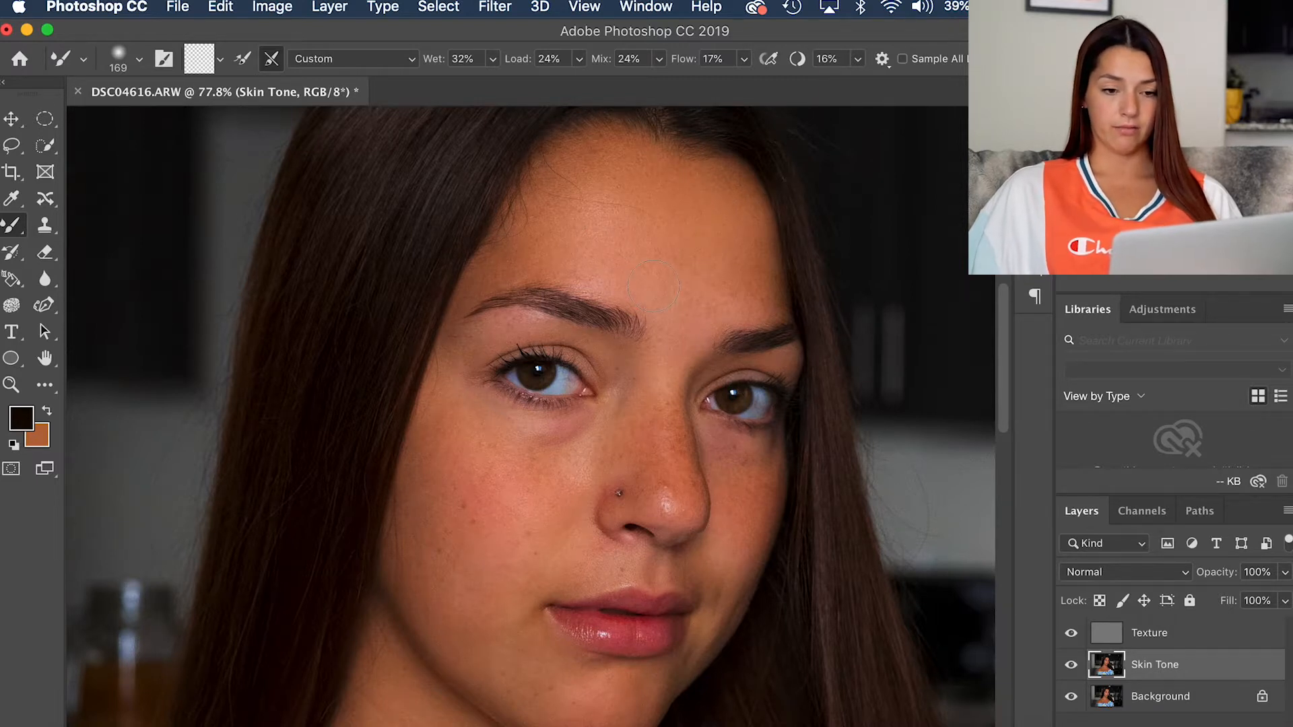
# Step: Undo the last stroke, try a Mixer Brush stroke from the forehead edge across the hairline, and undo that too
pyautogui.press('super+z')
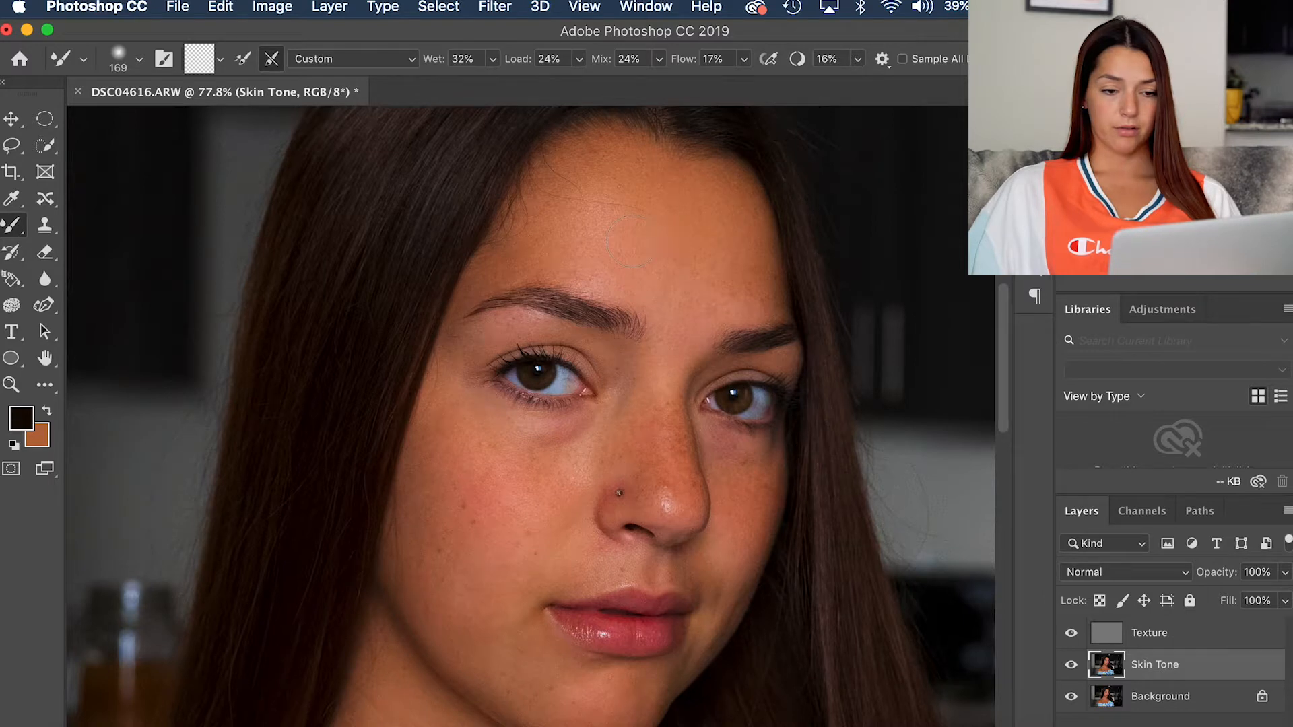
pyautogui.moveTo(780, 196); pyautogui.dragTo(822, 183)
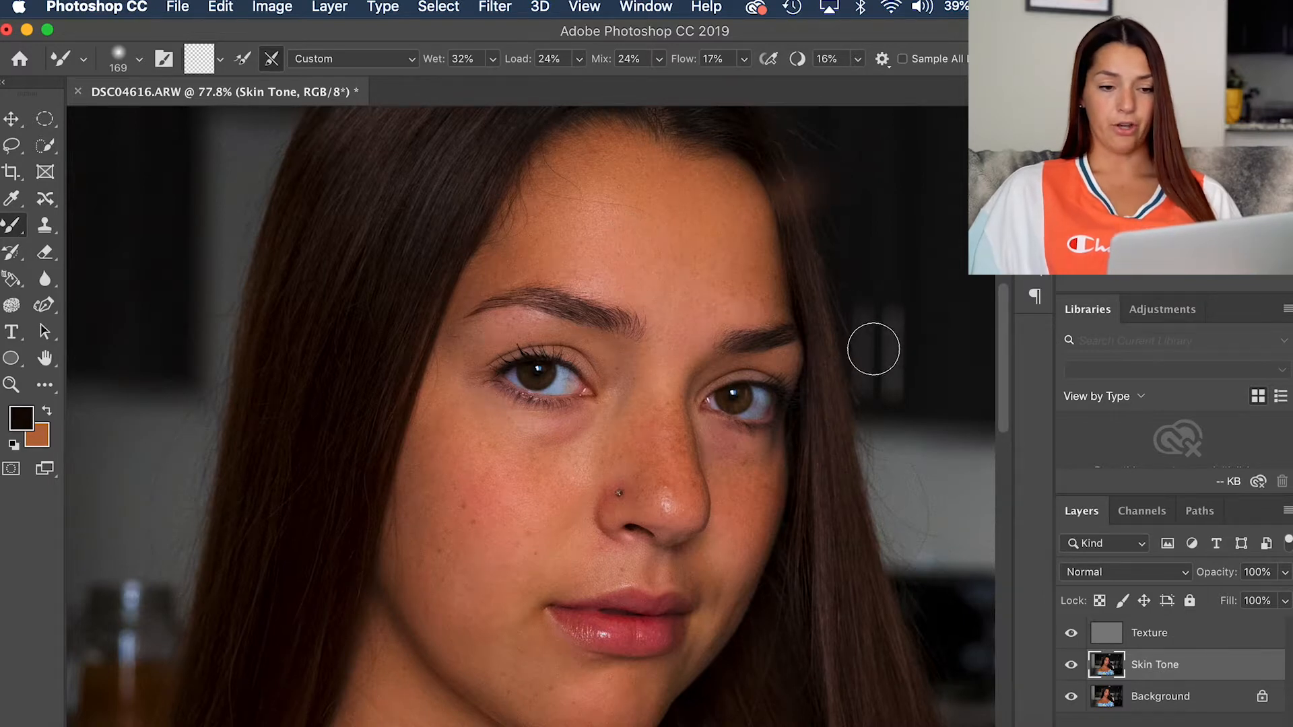
pyautogui.press('super+z')
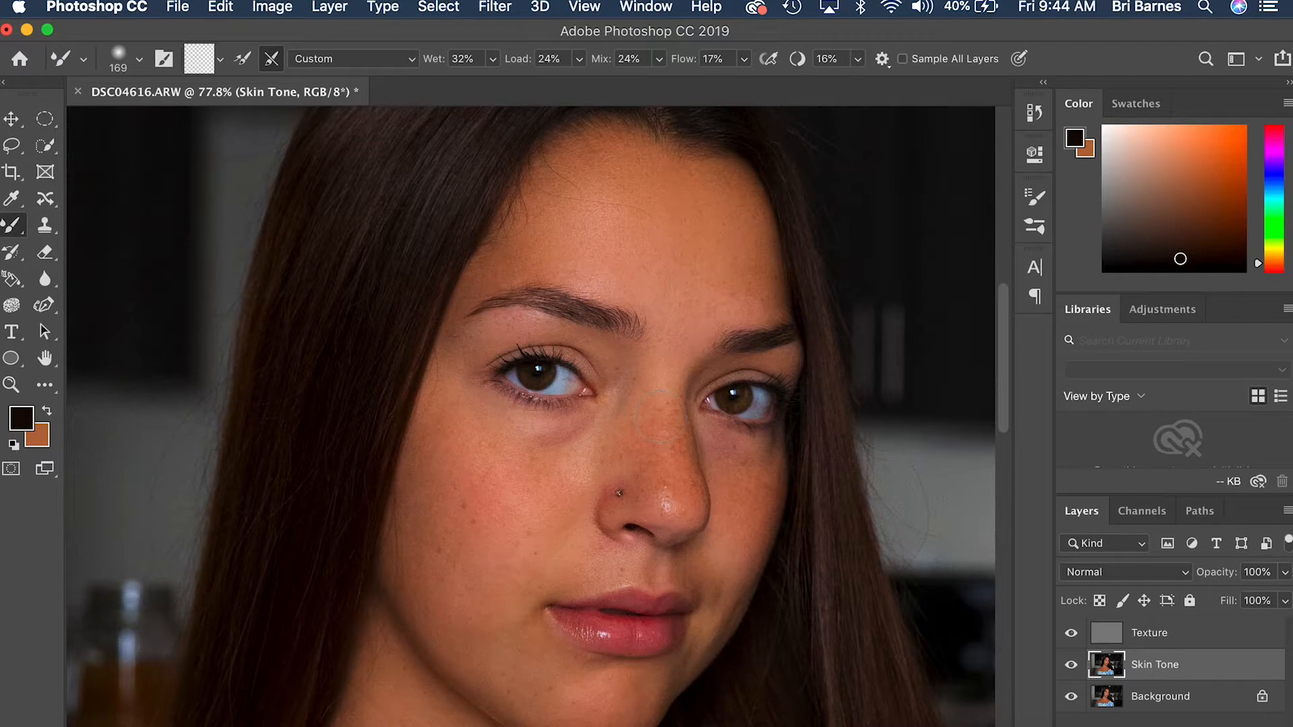
# Step: Set the Mixer Brush size to 130 pixels for working on the cheeks, mouth and neck
pyautogui.scroll(5, 661, 417)
pyautogui.scroll(-3, 661, 417)
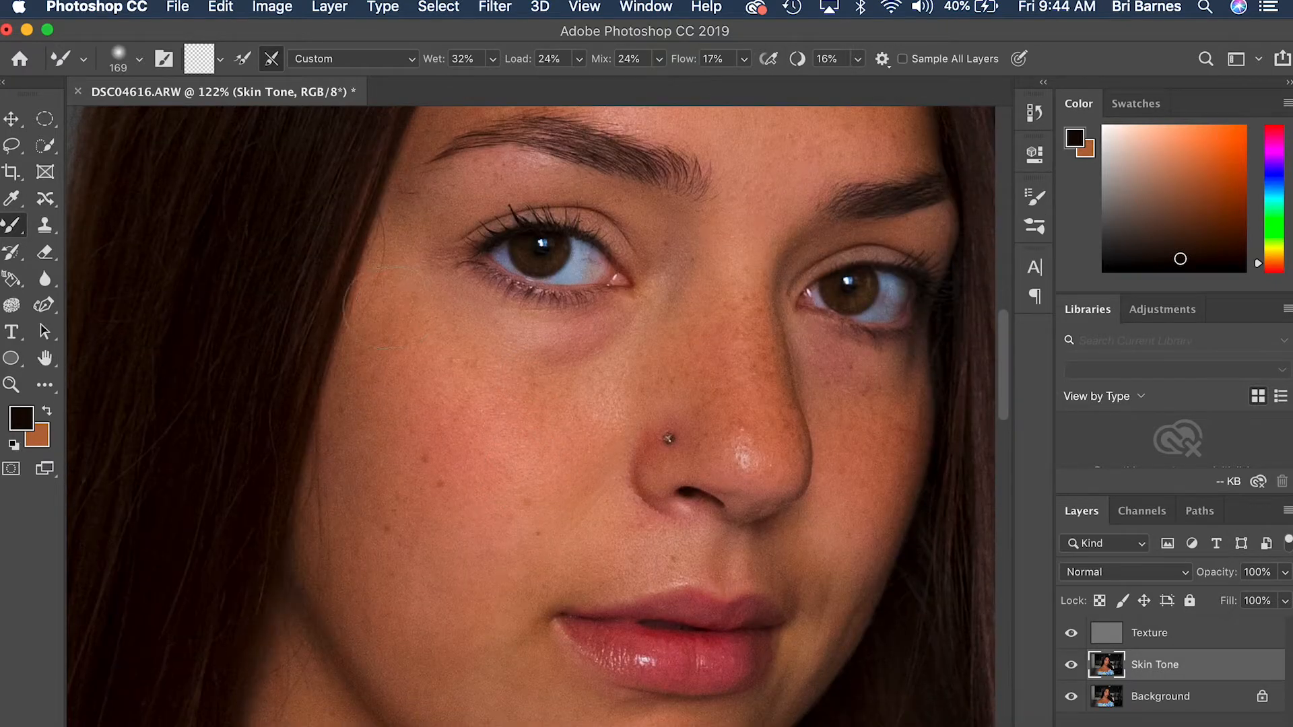
pyautogui.scroll(-1, 390, 548)
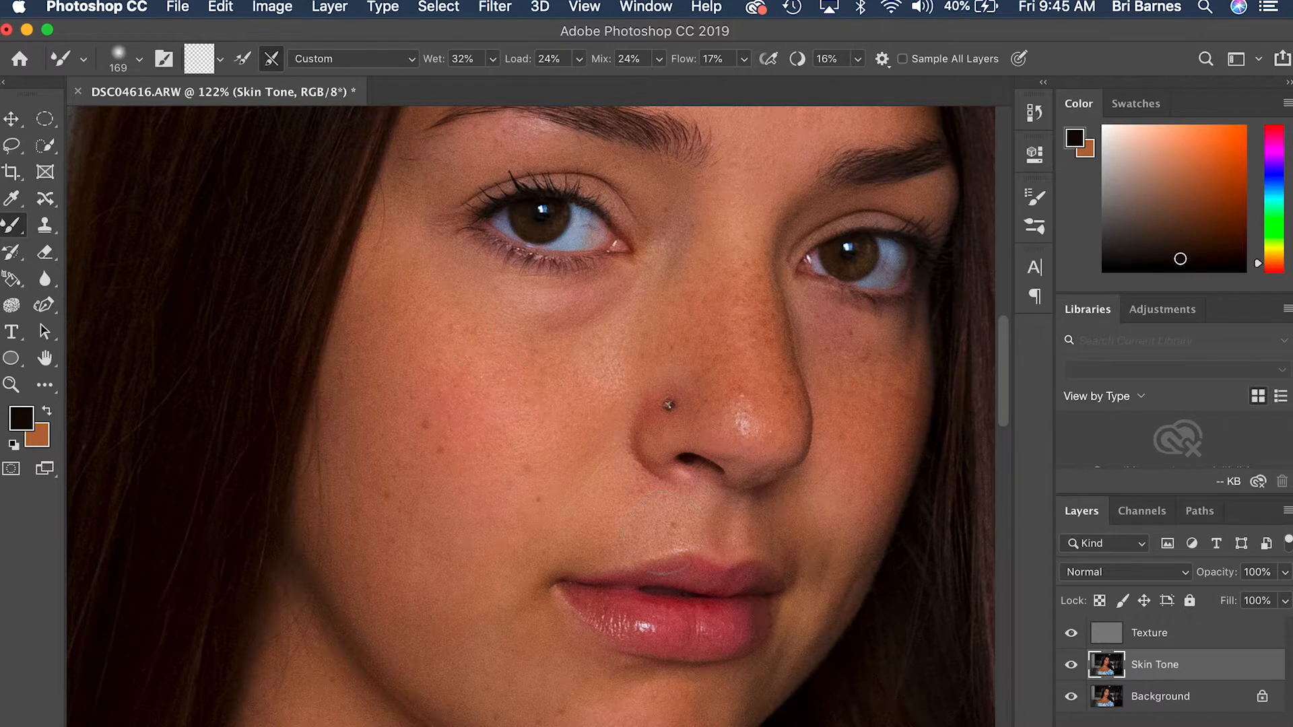
pyautogui.scroll(-3, 494, 388)
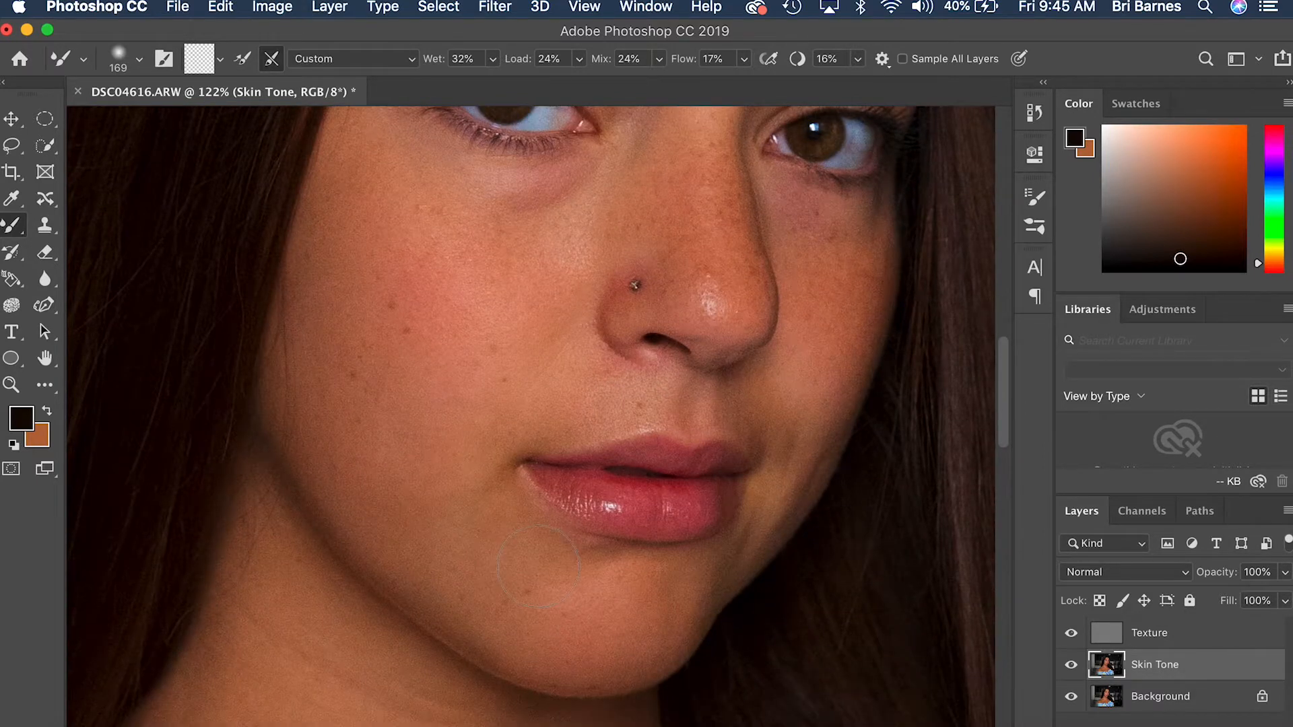
pyautogui.scroll(-8, 361, 225)
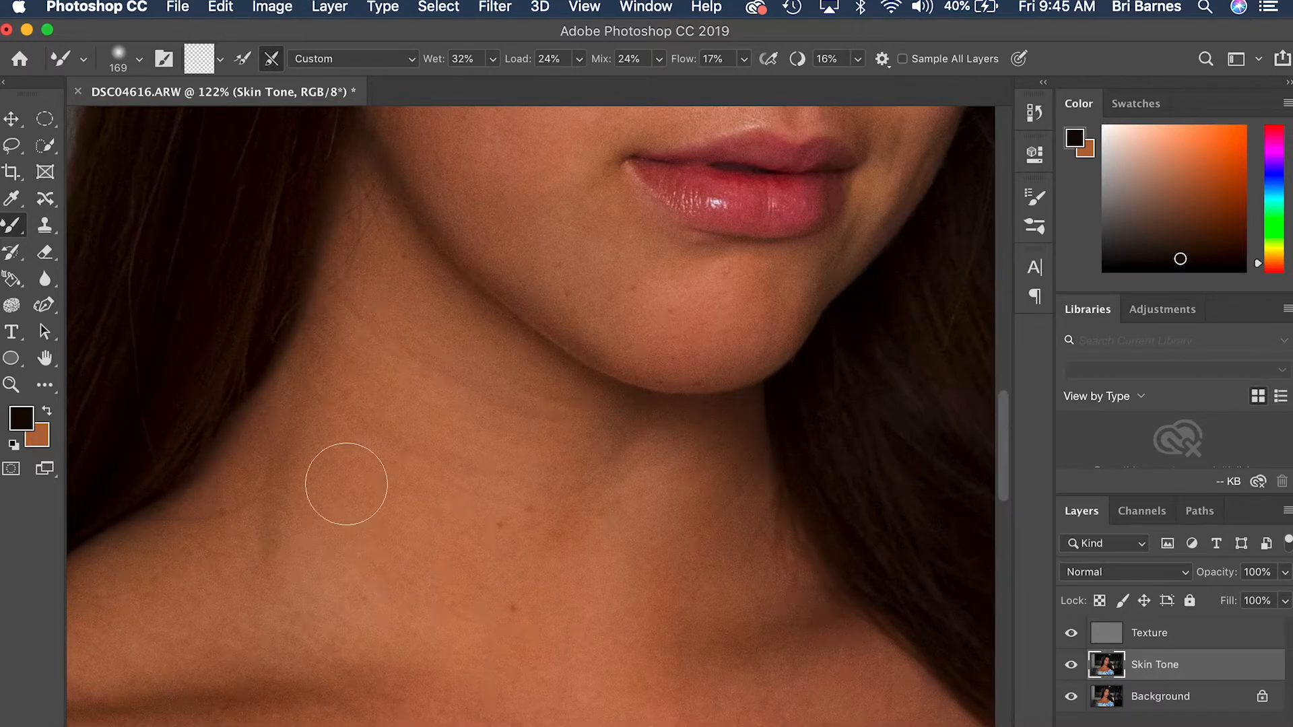
pyautogui.scroll(10, 206, 489)
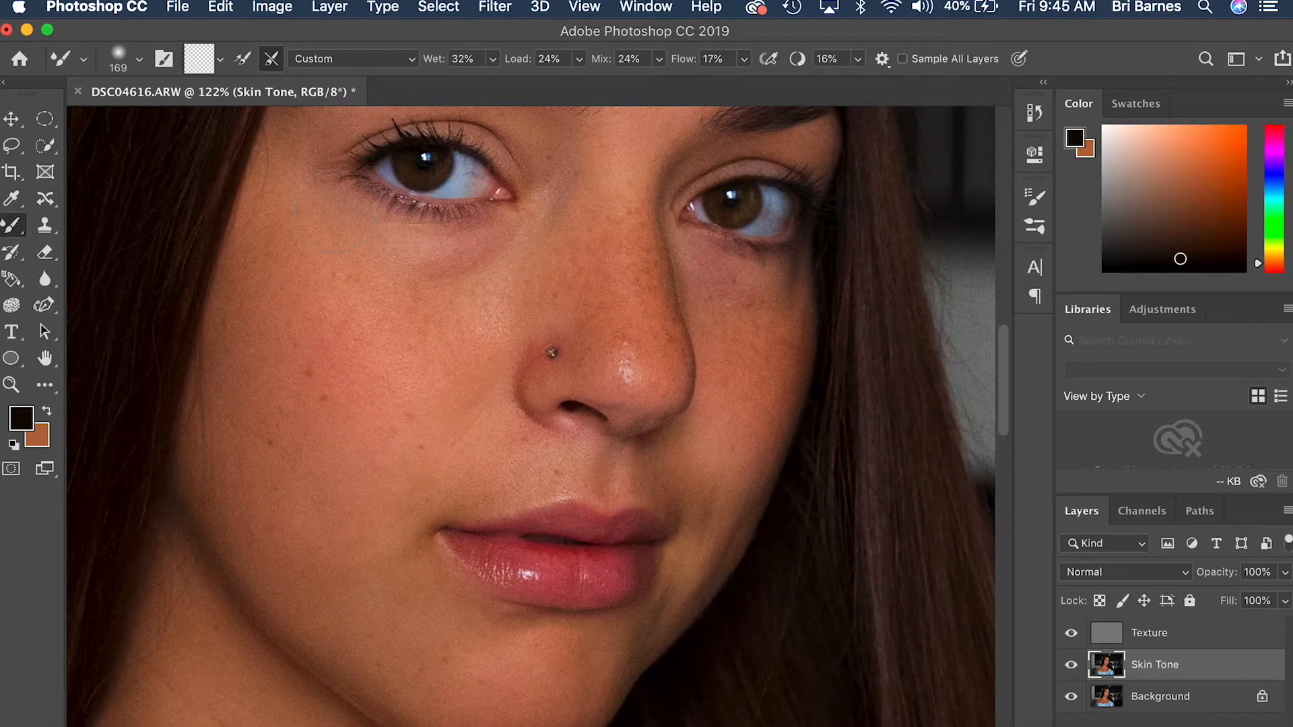
pyautogui.click(139, 59)
pyautogui.moveTo(186, 121); pyautogui.dragTo(181, 122)
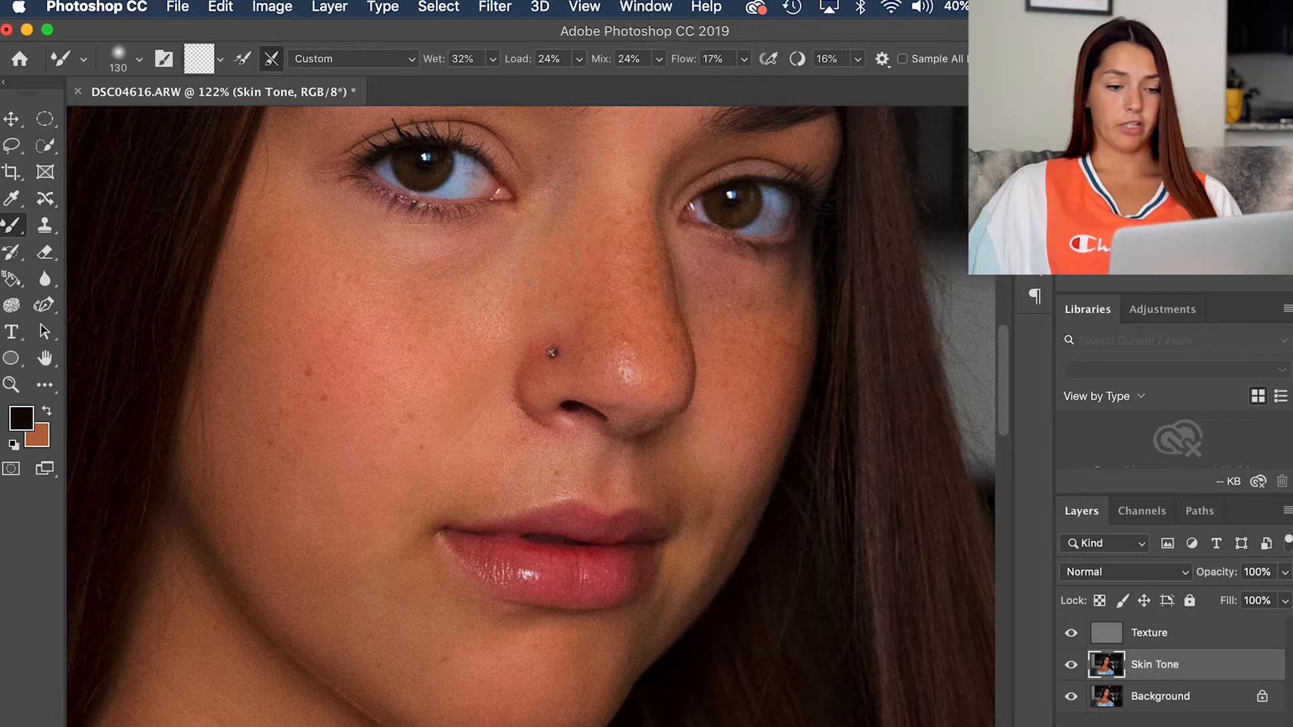
# Step: Inspect the blended skin around the eyes, nose, mouth and jaw, comparing it with the Skin Tone layer hidden
pyautogui.scroll(5, 566, 152)
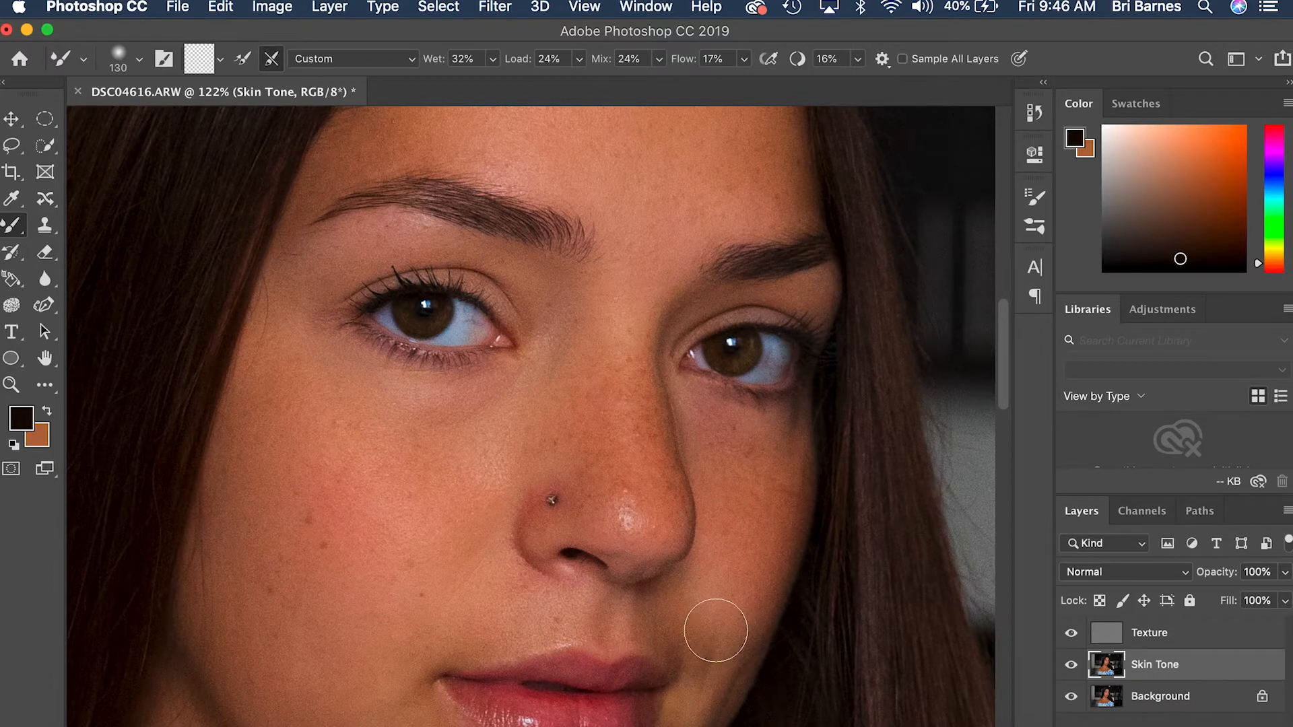
pyautogui.scroll(-4, 724, 634)
pyautogui.hscroll(2, 724, 635)
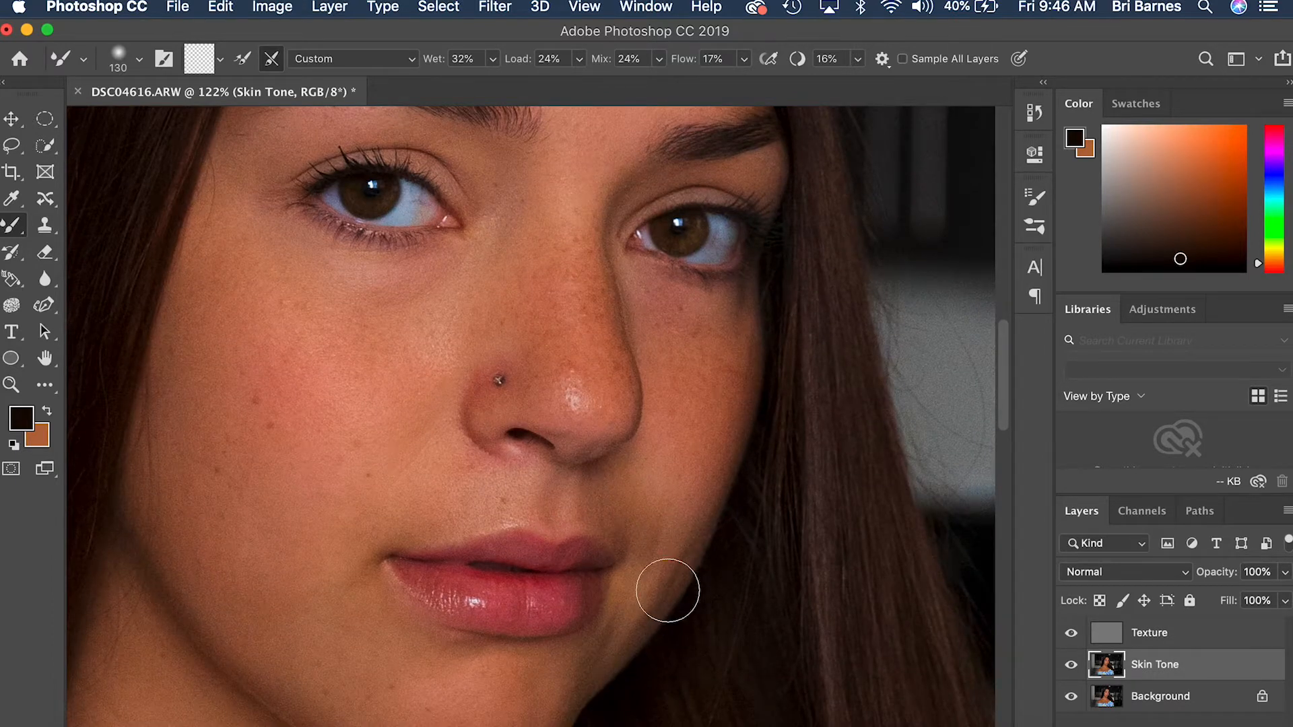
pyautogui.scroll(-5, 540, 693)
pyautogui.scroll(3, 539, 693)
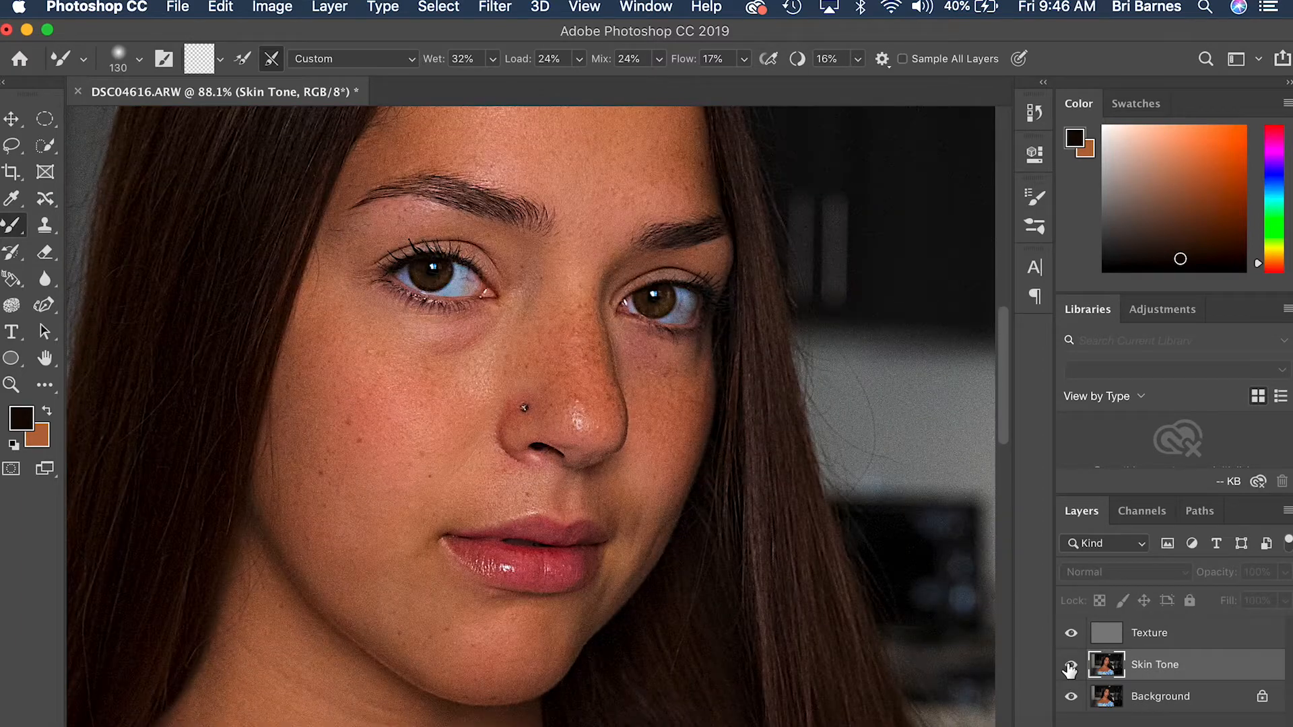
pyautogui.scroll(-4, 800, 550)
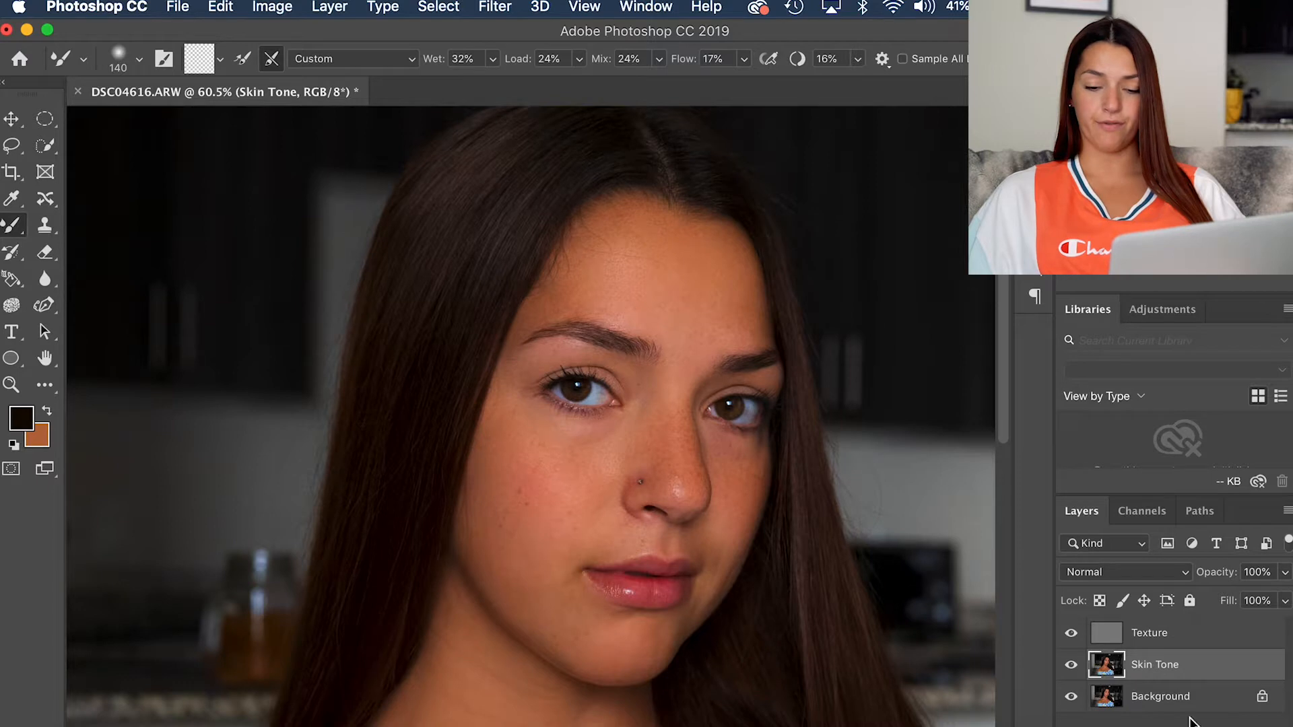
# Step: Group the Texture and Skin Tone layers and toggle the group's visibility to compare before and after
pyautogui.press('super+g')
pyautogui.moveTo(1155, 667); pyautogui.dragTo(1154, 627)
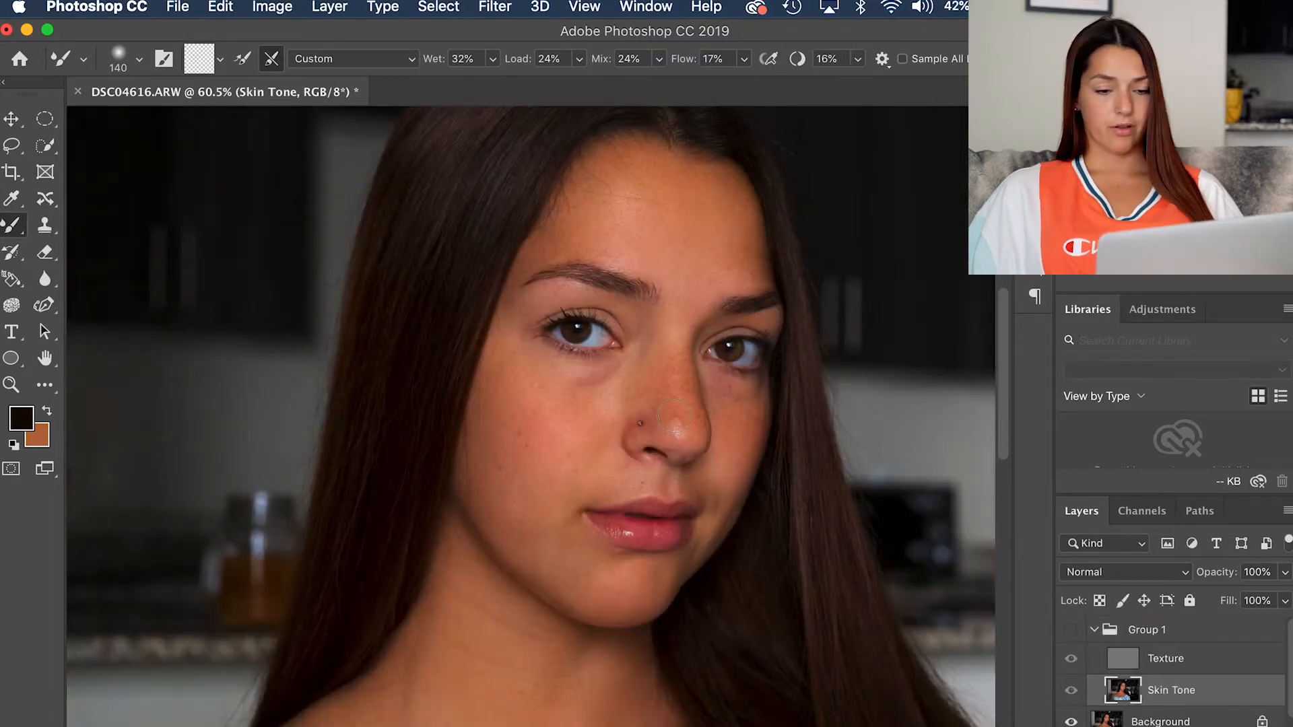
pyautogui.scroll(-5, 675, 417)
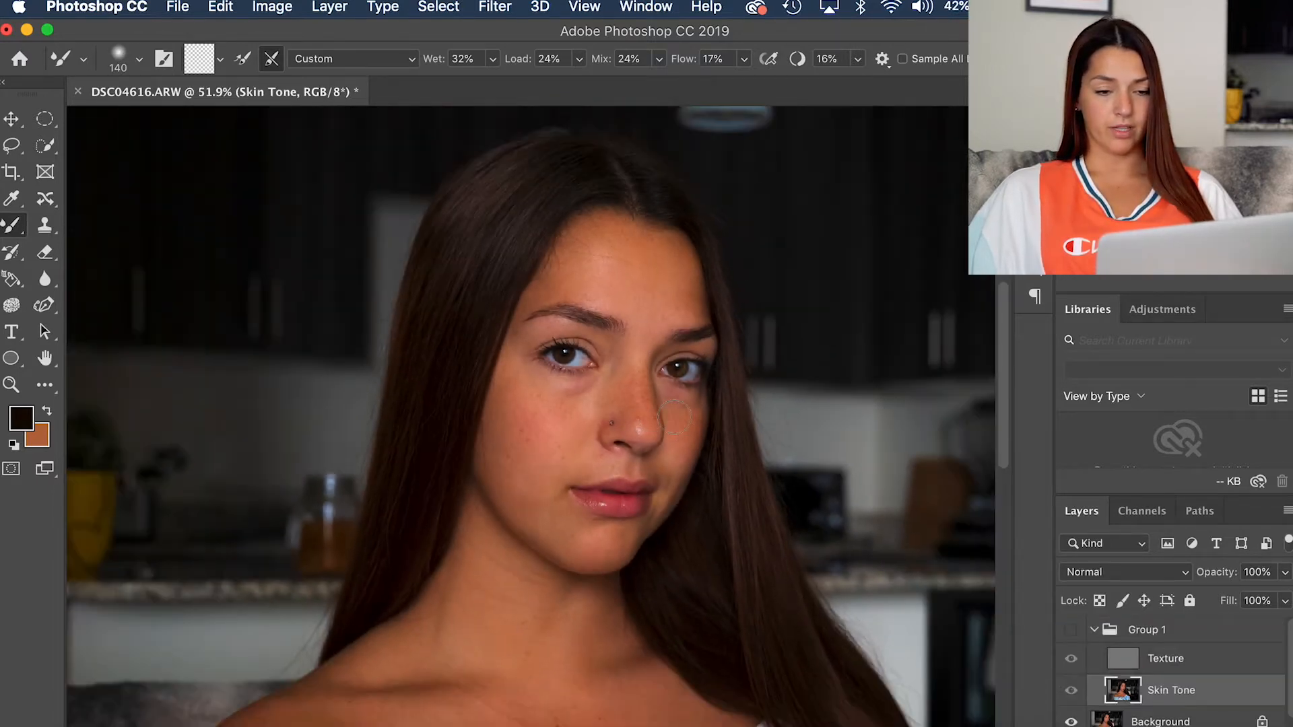
pyautogui.click(1072, 631)
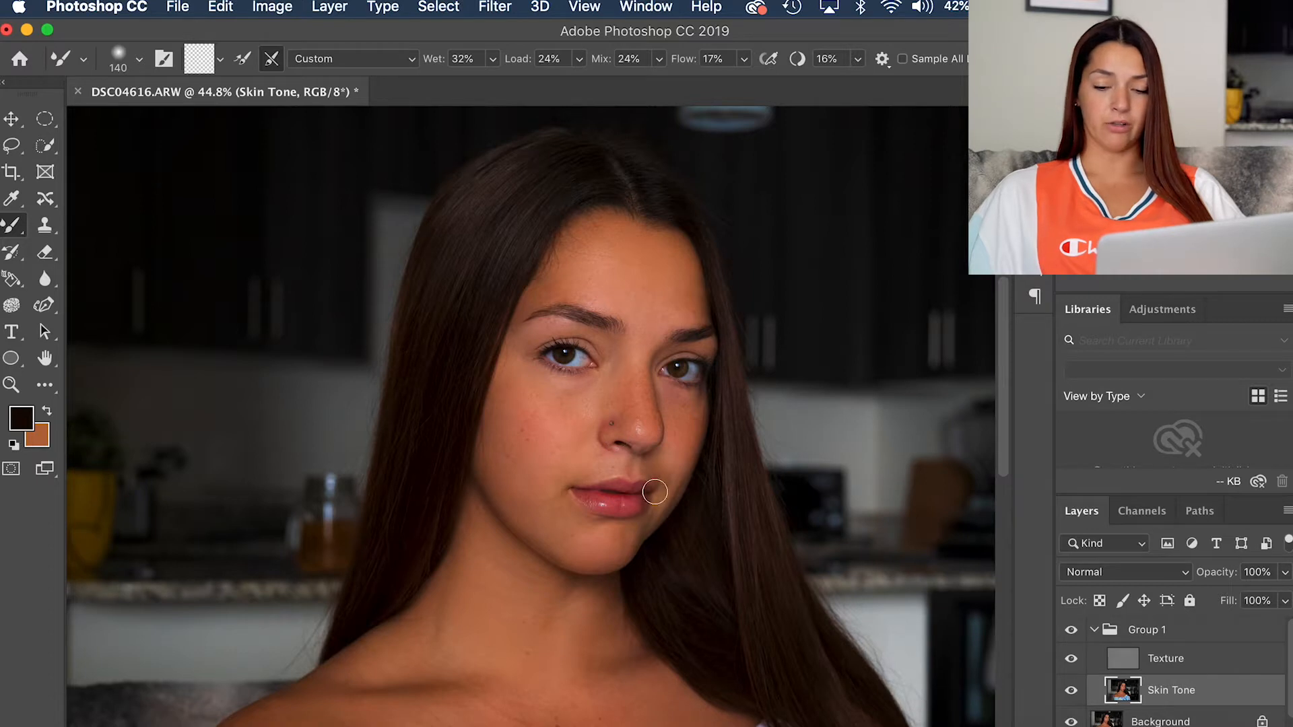
pyautogui.scroll(-1, 1122, 688)
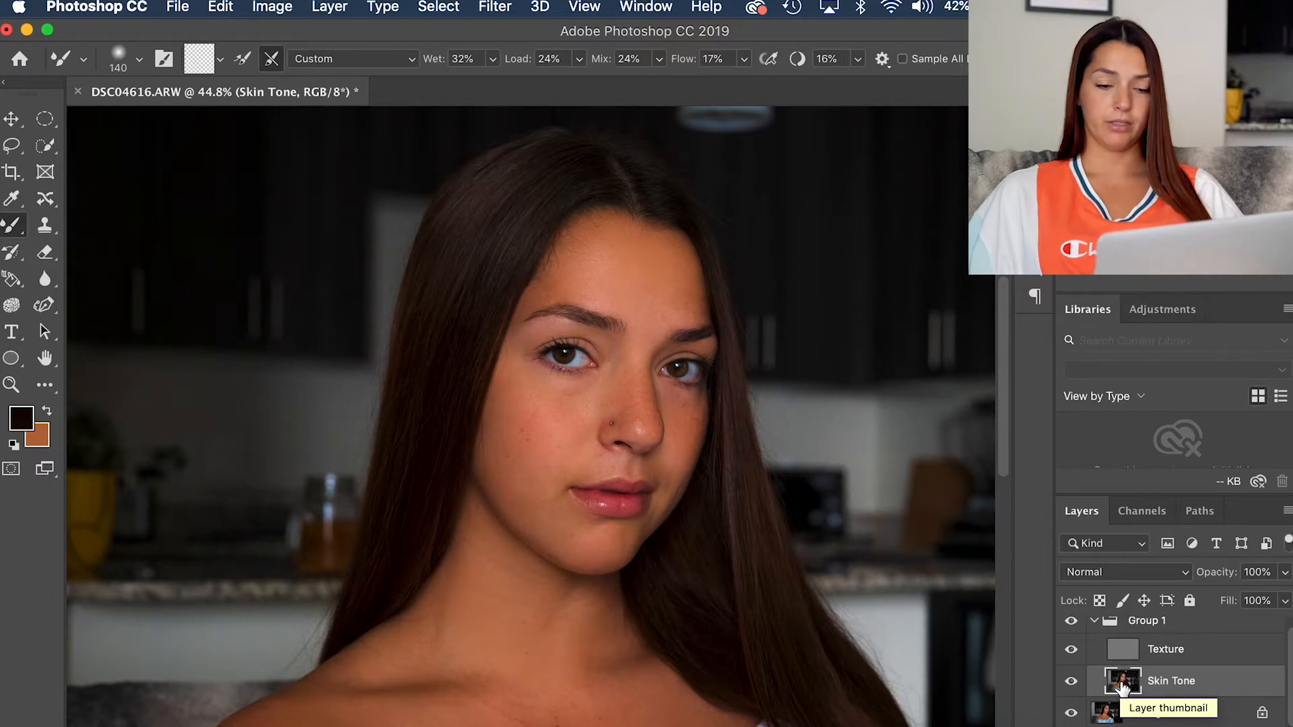
pyautogui.scroll(1, 1122, 687)
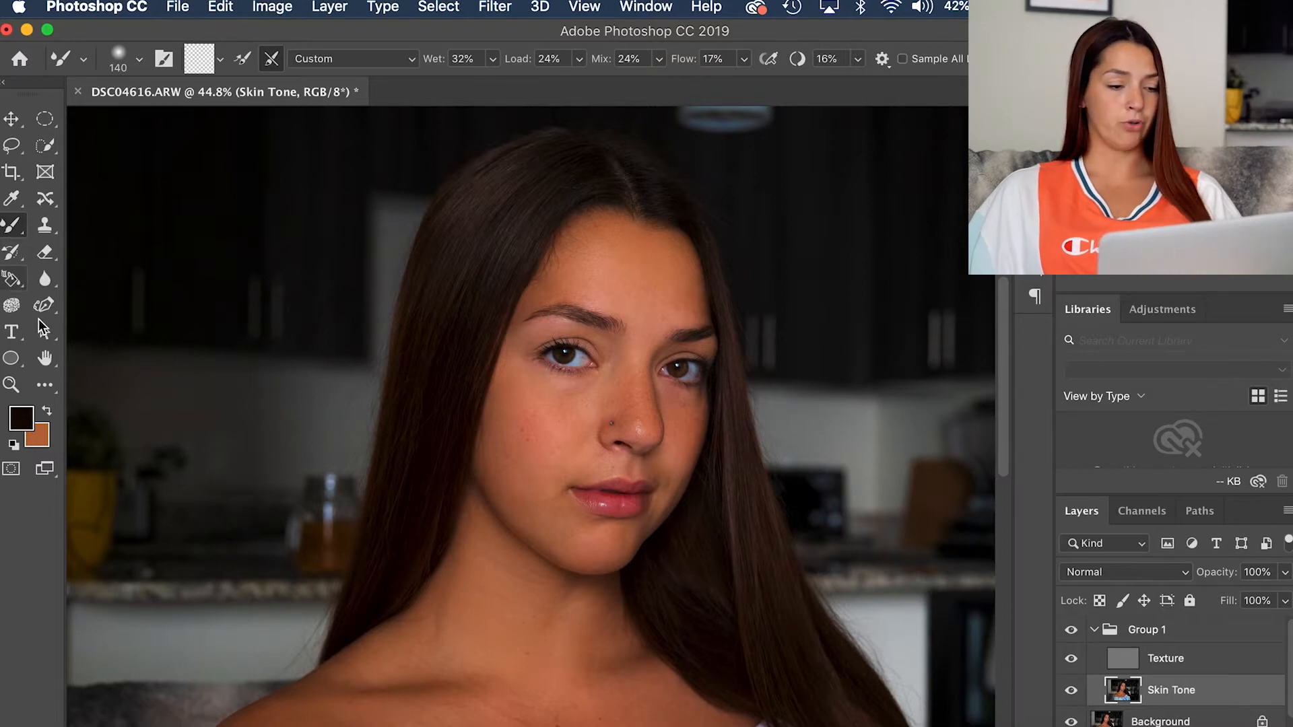
# Step: Switch to the Healing Brush tool and keep its blending mode at Normal
pyautogui.click(44, 386)
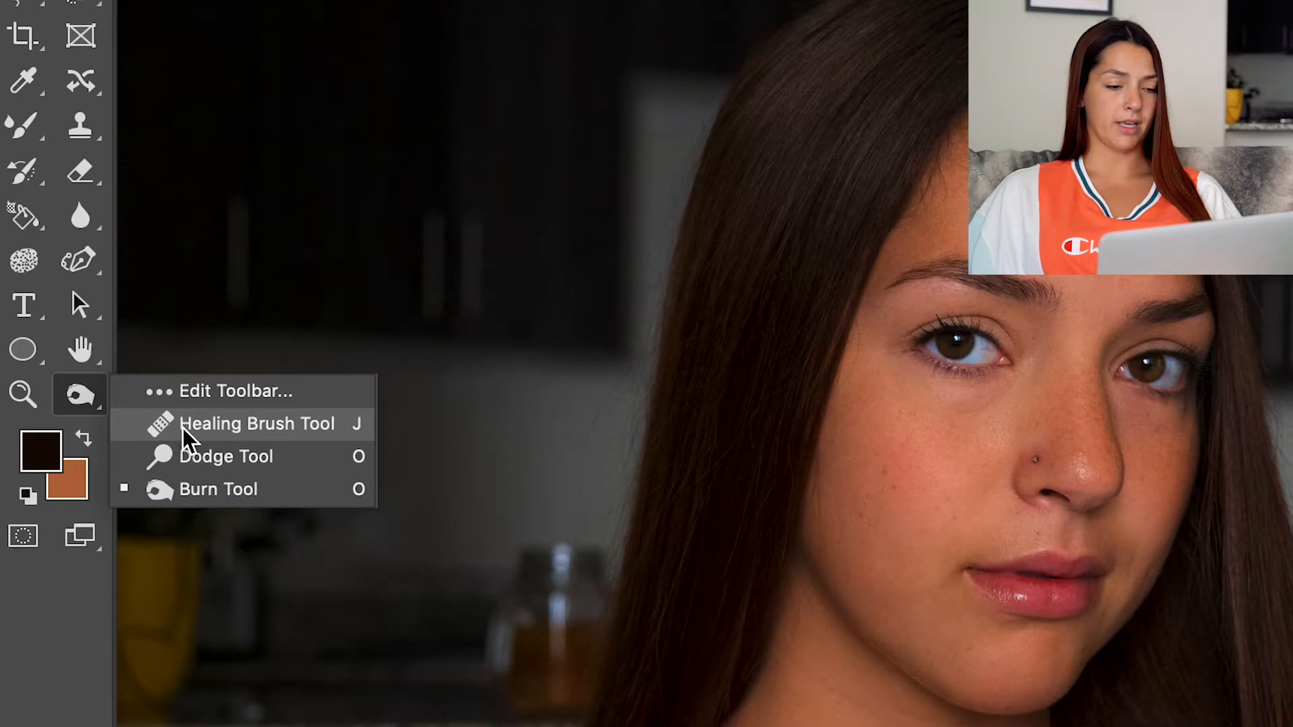
pyautogui.click(184, 431)
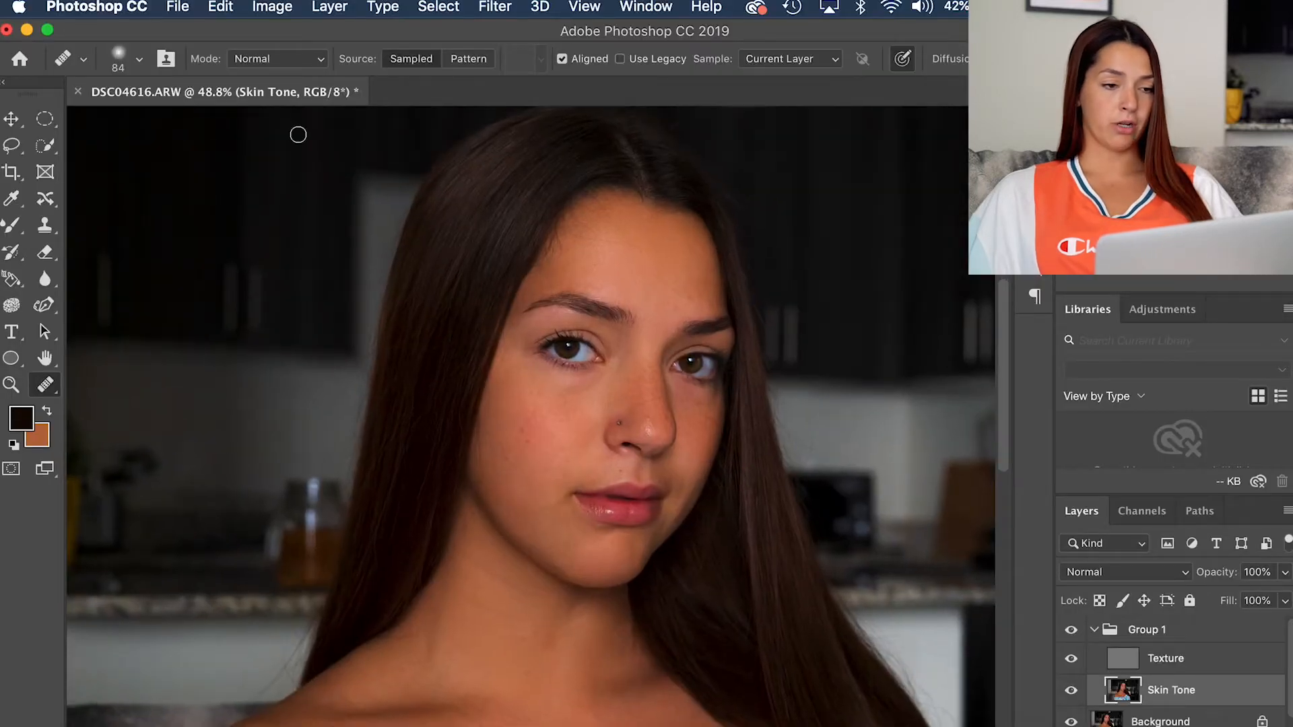
pyautogui.click(236, 61)
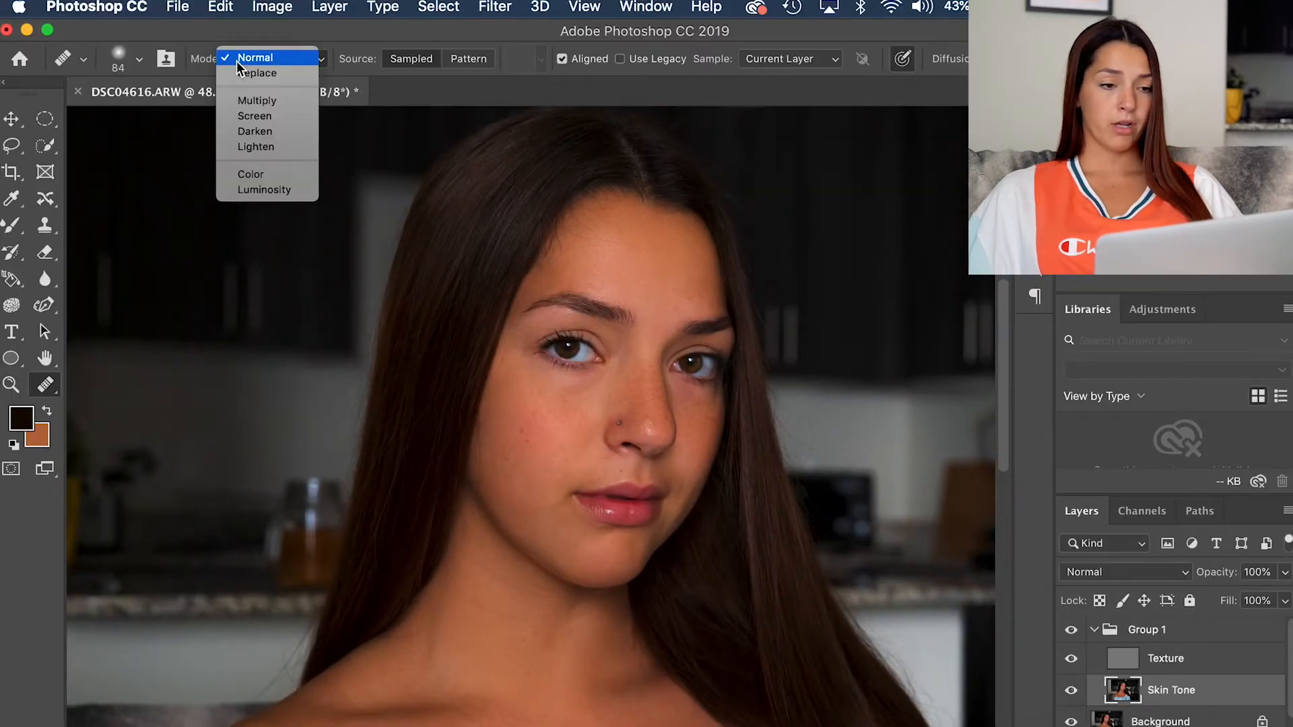
pyautogui.click(236, 61)
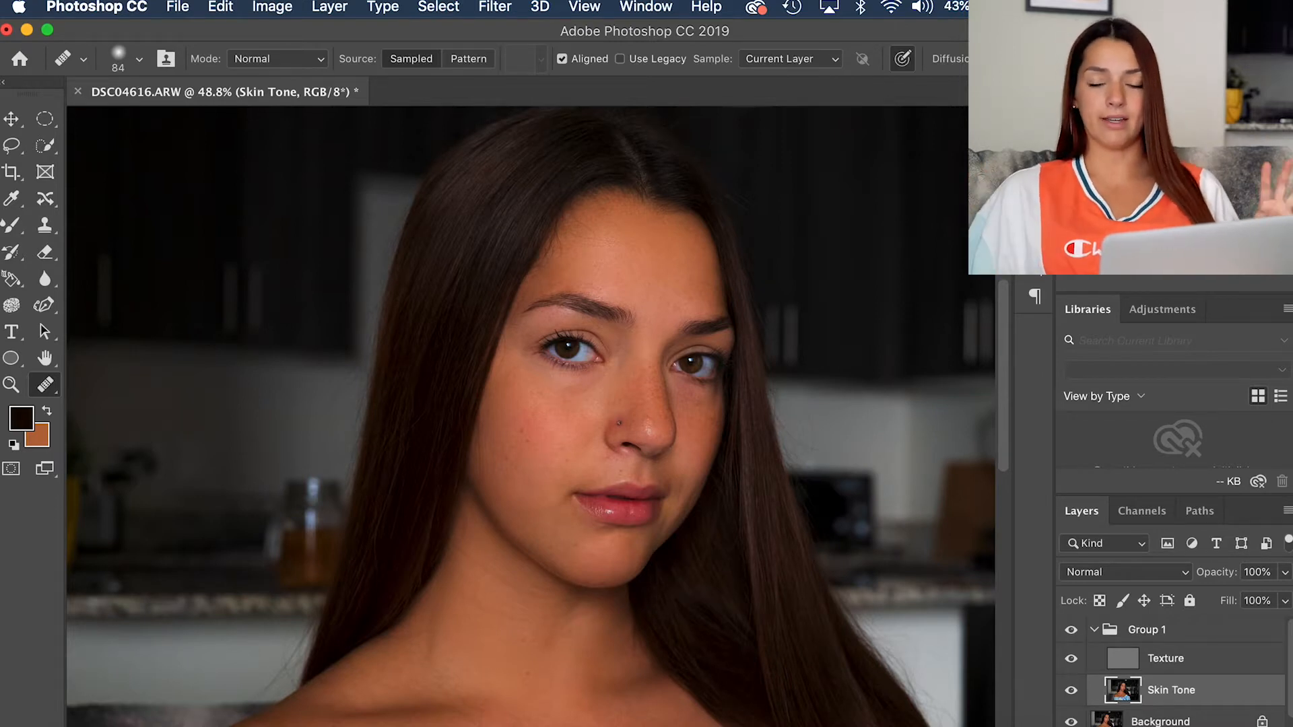
# Step: Set the Healing Brush size to 97 px with 0% hardness
pyautogui.scroll(3, 436, 367)
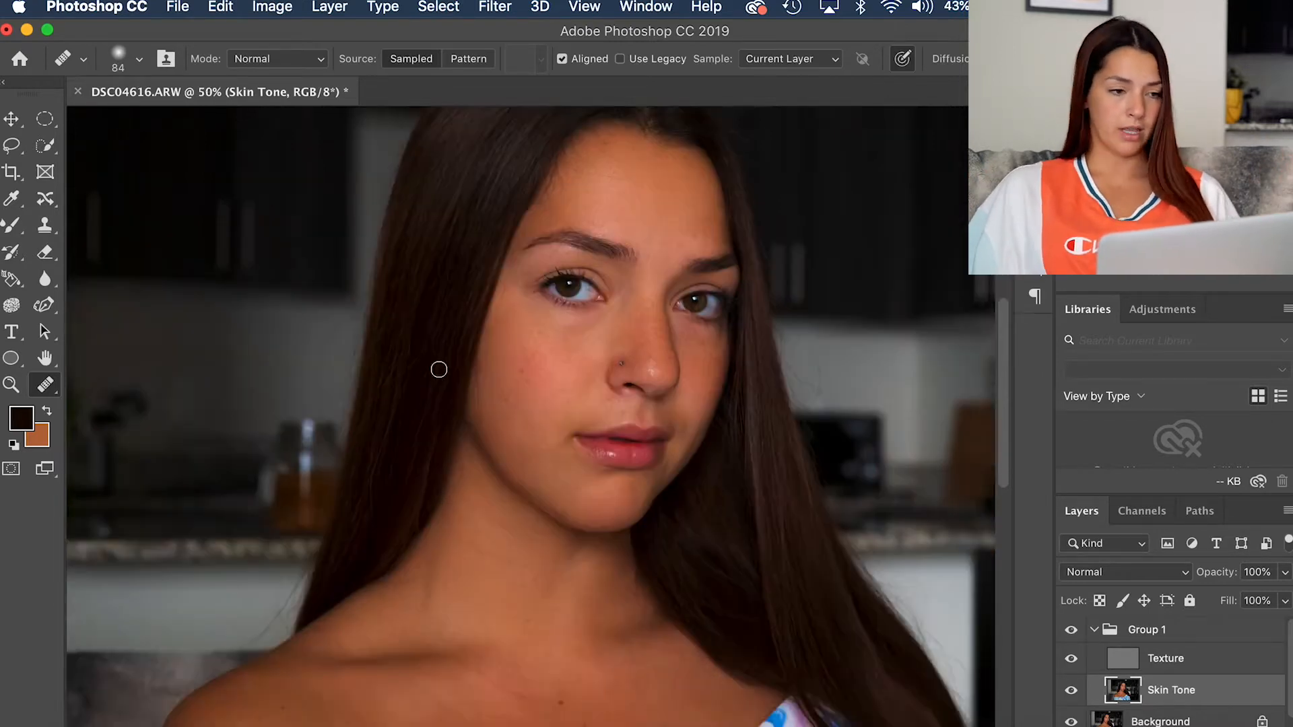
pyautogui.click(141, 66)
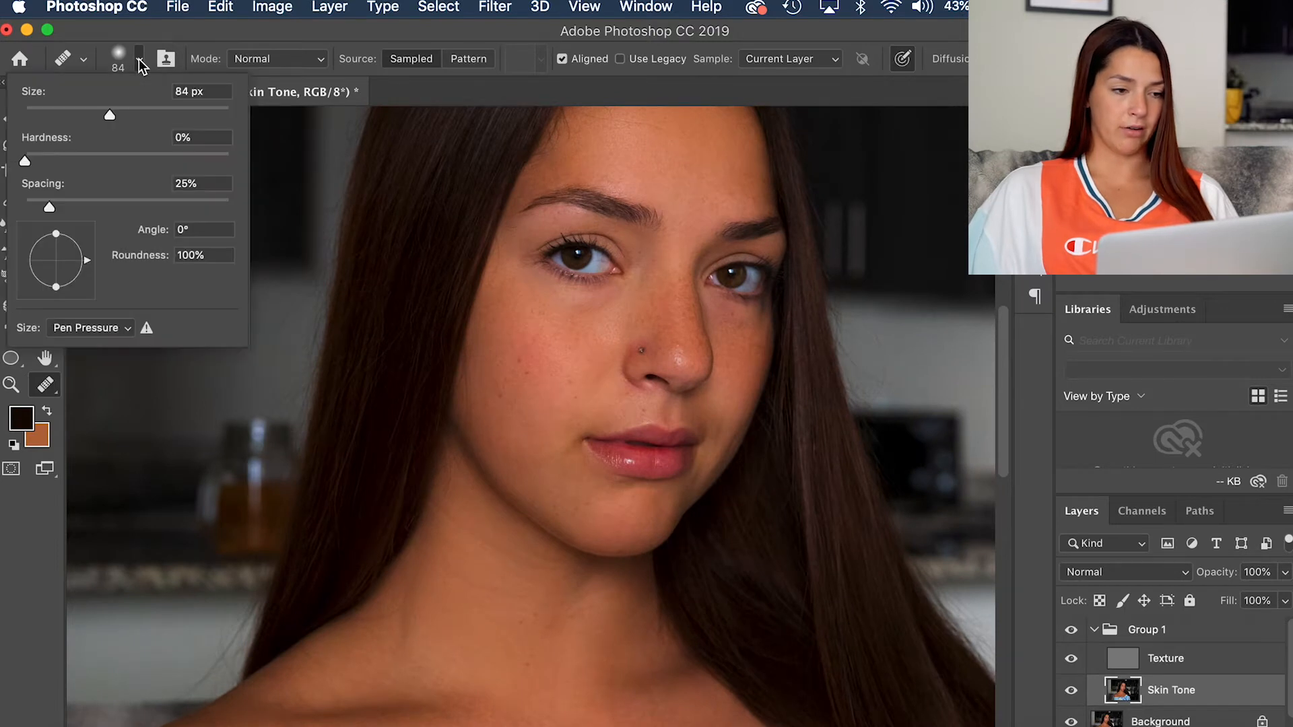
pyautogui.click(140, 65)
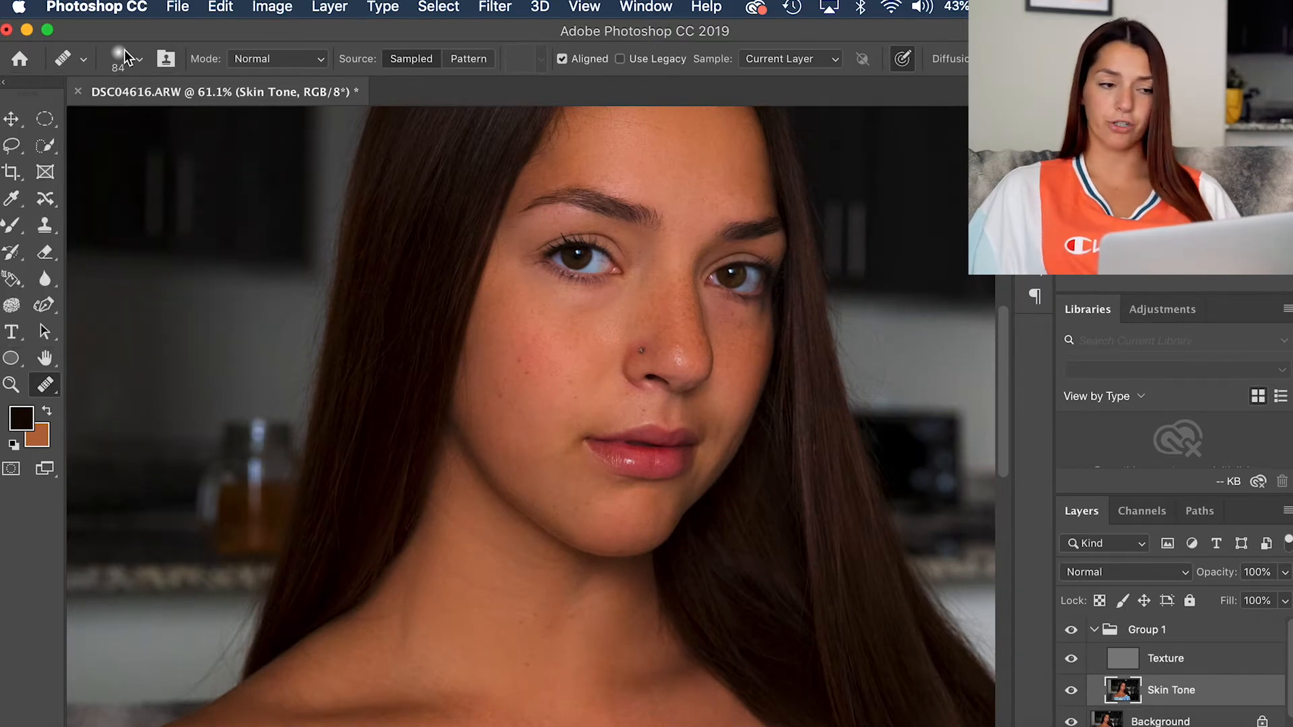
pyautogui.click(125, 59)
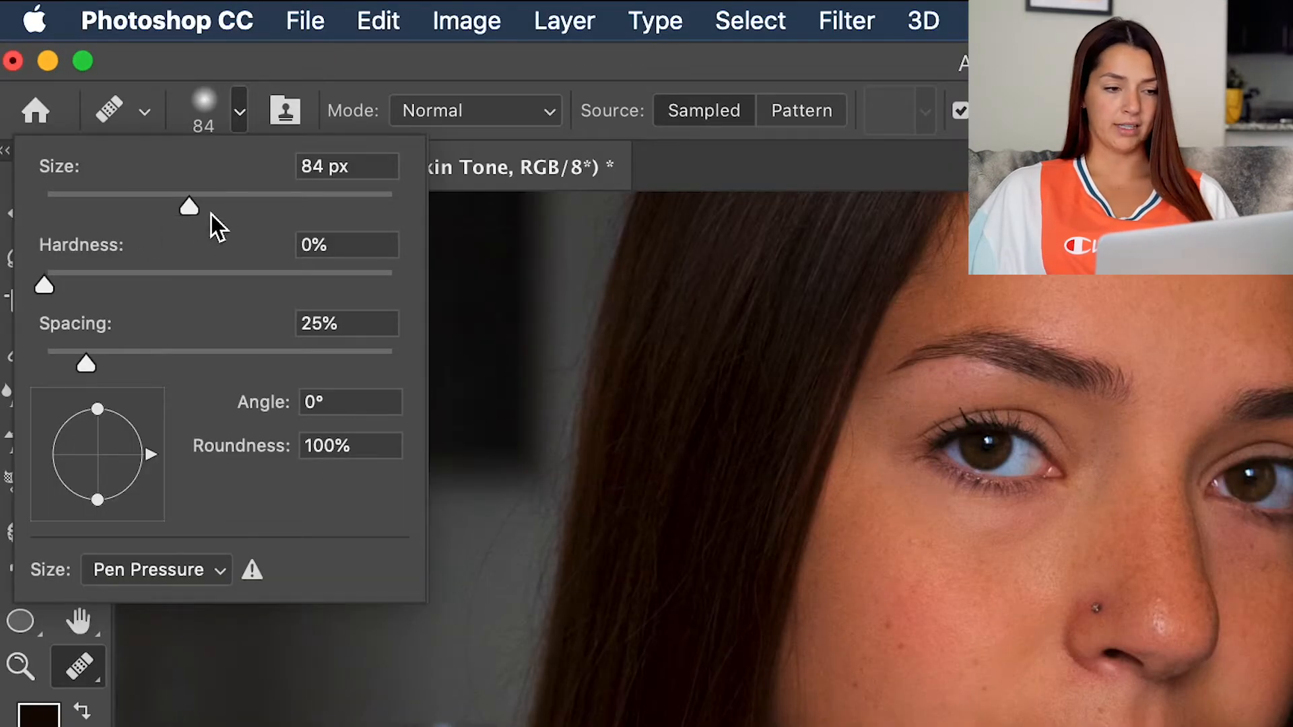
pyautogui.moveTo(190, 206); pyautogui.dragTo(234, 198)
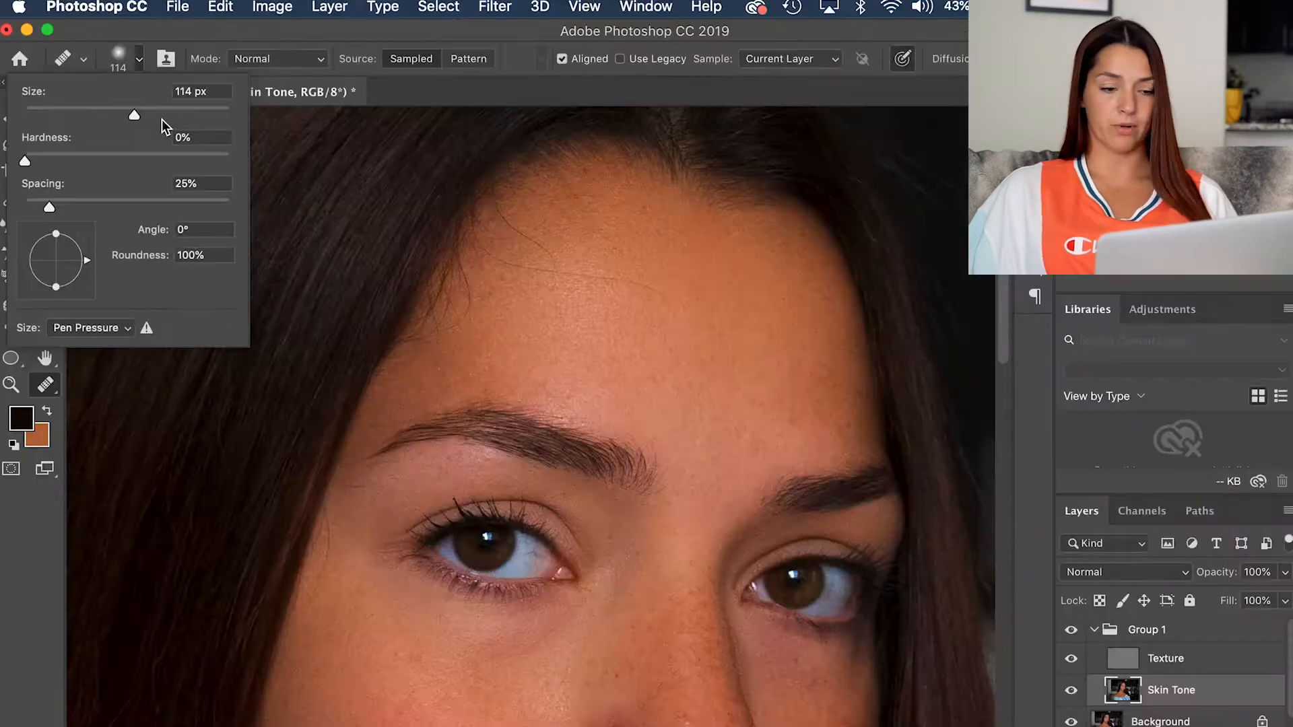
pyautogui.moveTo(130, 116); pyautogui.dragTo(124, 112)
pyautogui.scroll(-3, 510, 460)
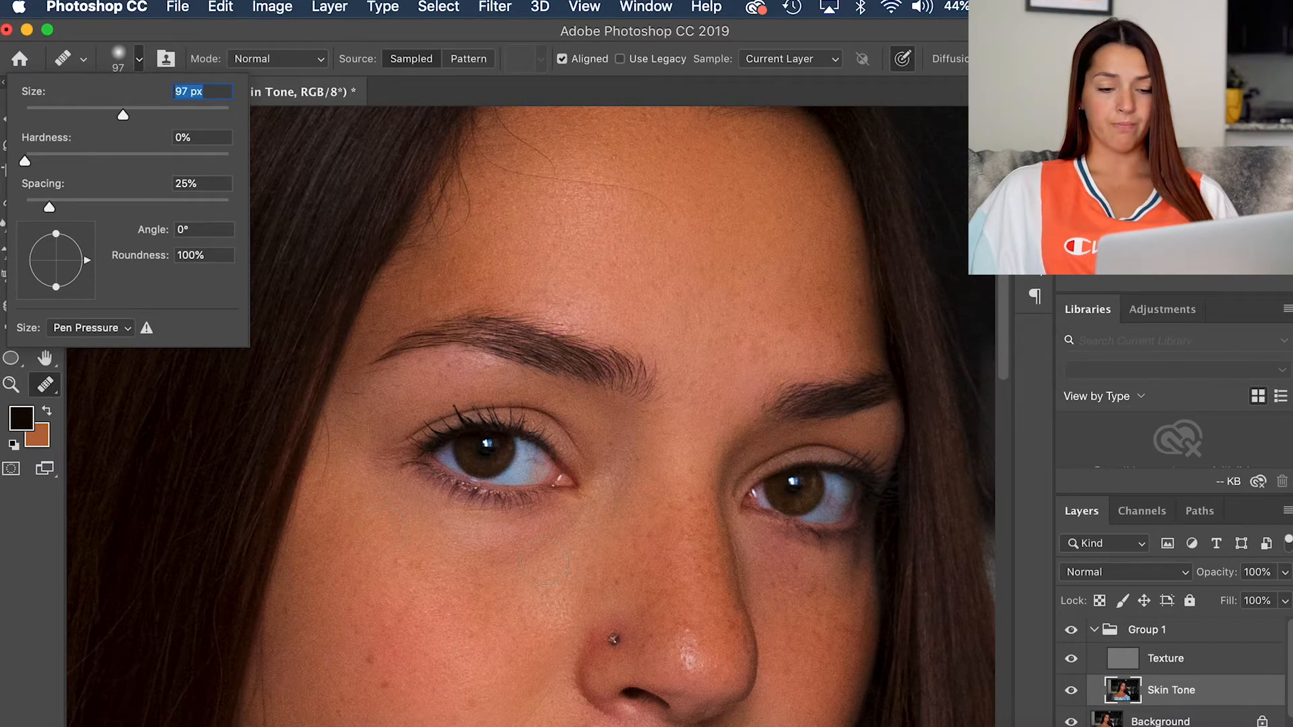
# Step: Look over the forehead, eyes, cheeks, nose and mouth for blemishes to heal, and close the brush settings
pyautogui.scroll(-5, 545, 561)
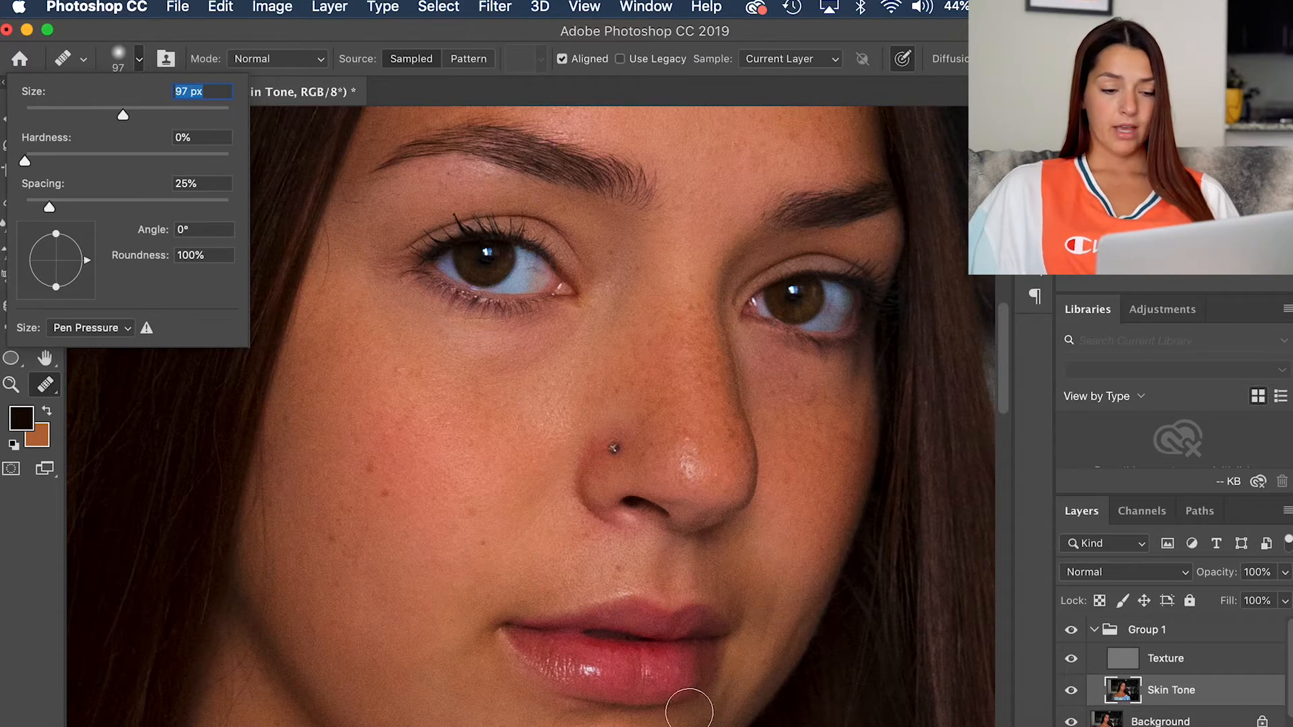
pyautogui.scroll(-5, 548, 345)
pyautogui.scroll(15, 549, 345)
pyautogui.scroll(4, 548, 344)
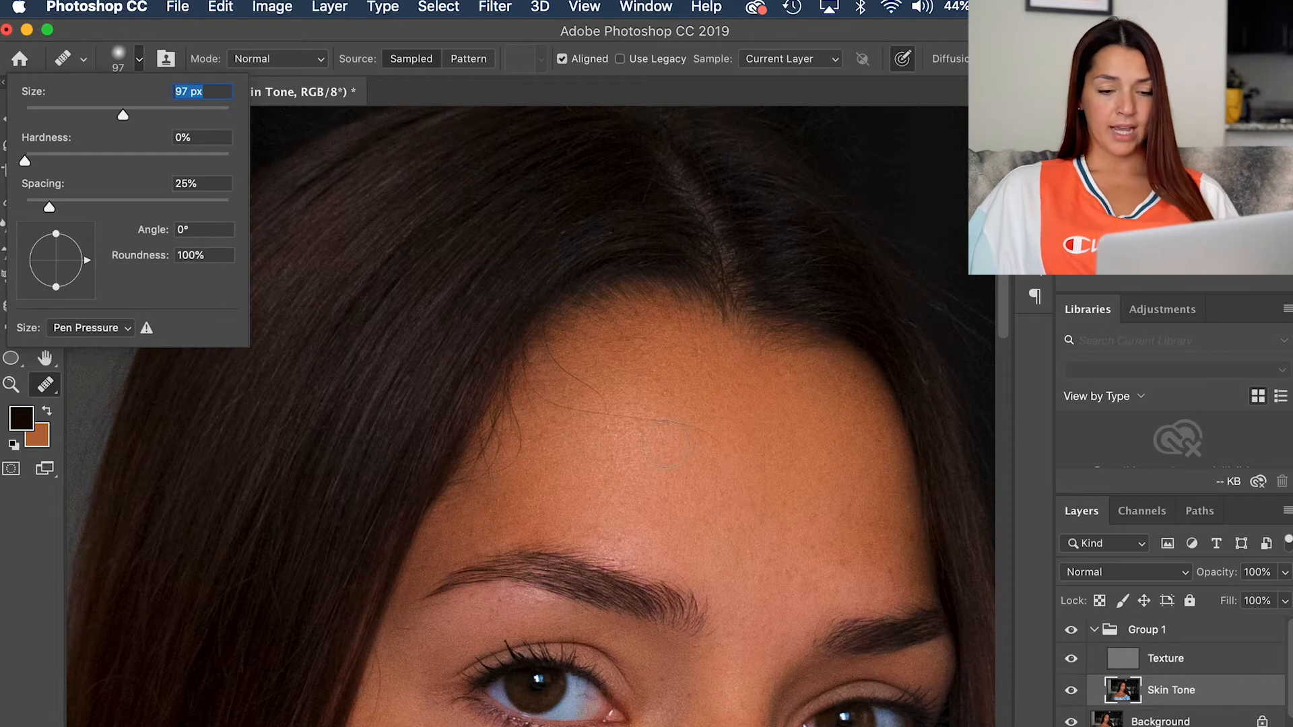
pyautogui.scroll(-7, 667, 444)
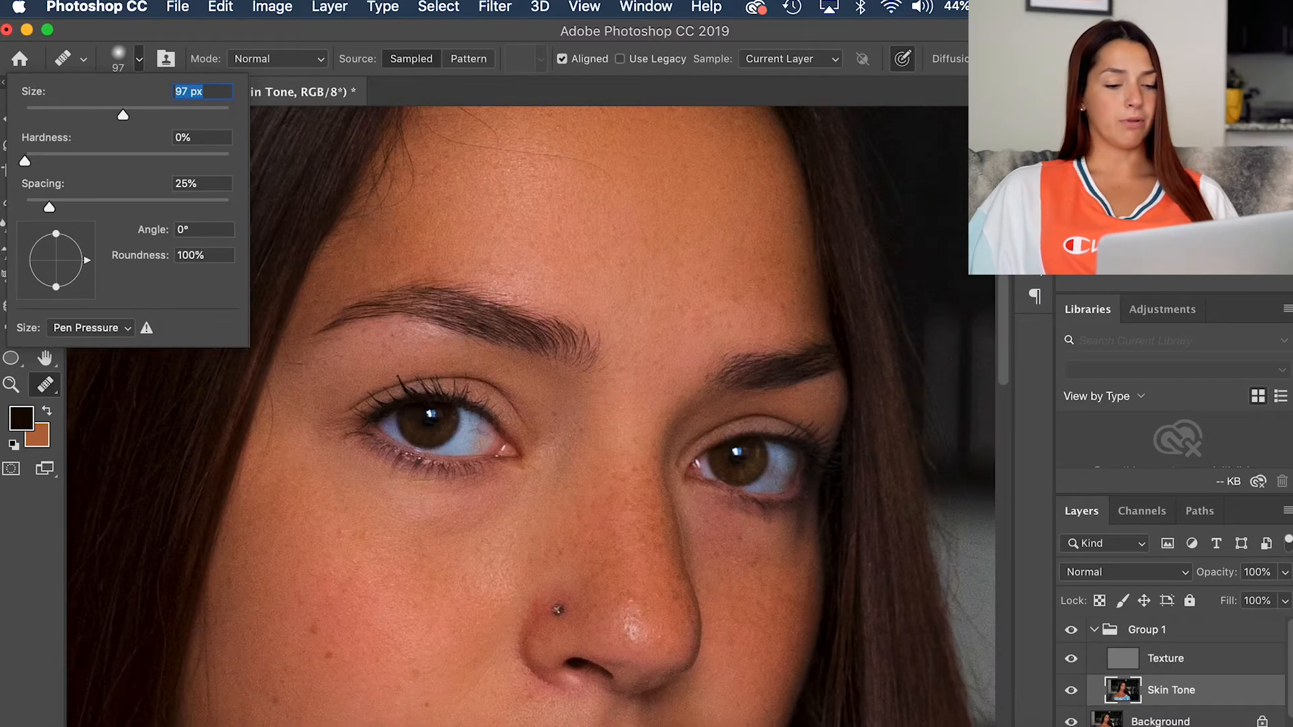
pyautogui.scroll(-5, 396, 606)
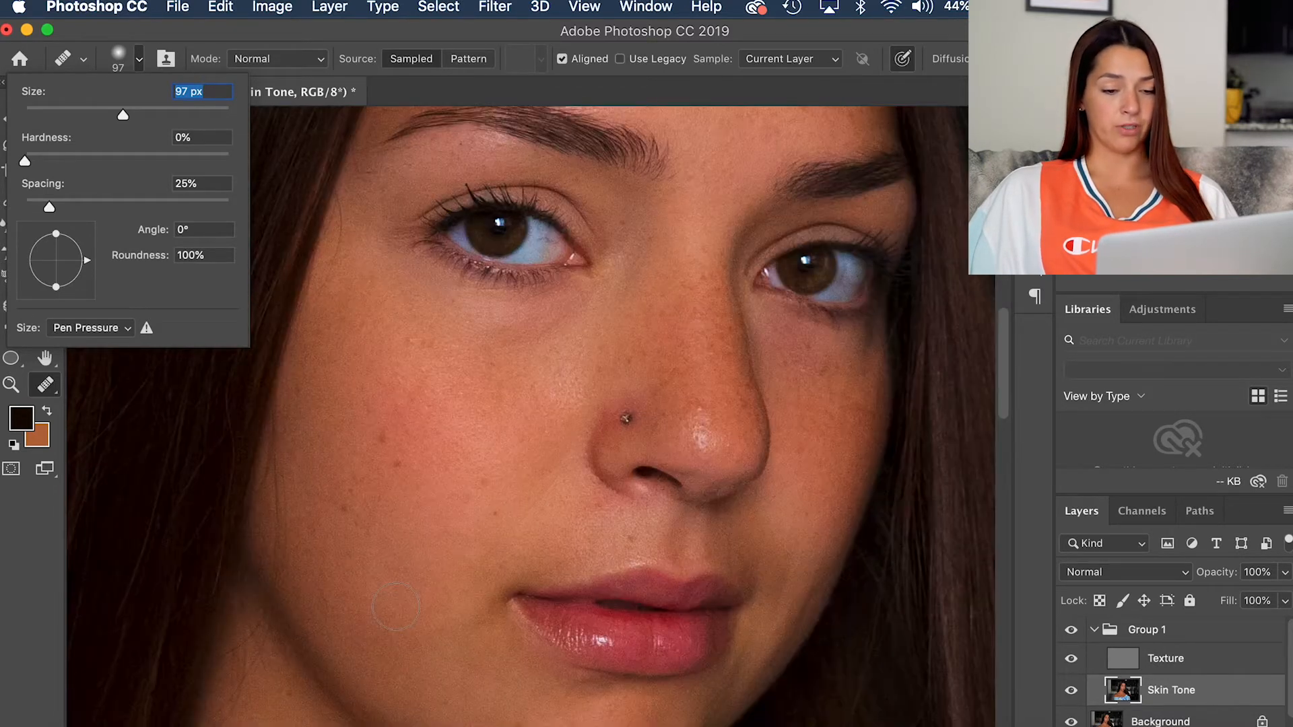
pyautogui.scroll(4, 396, 606)
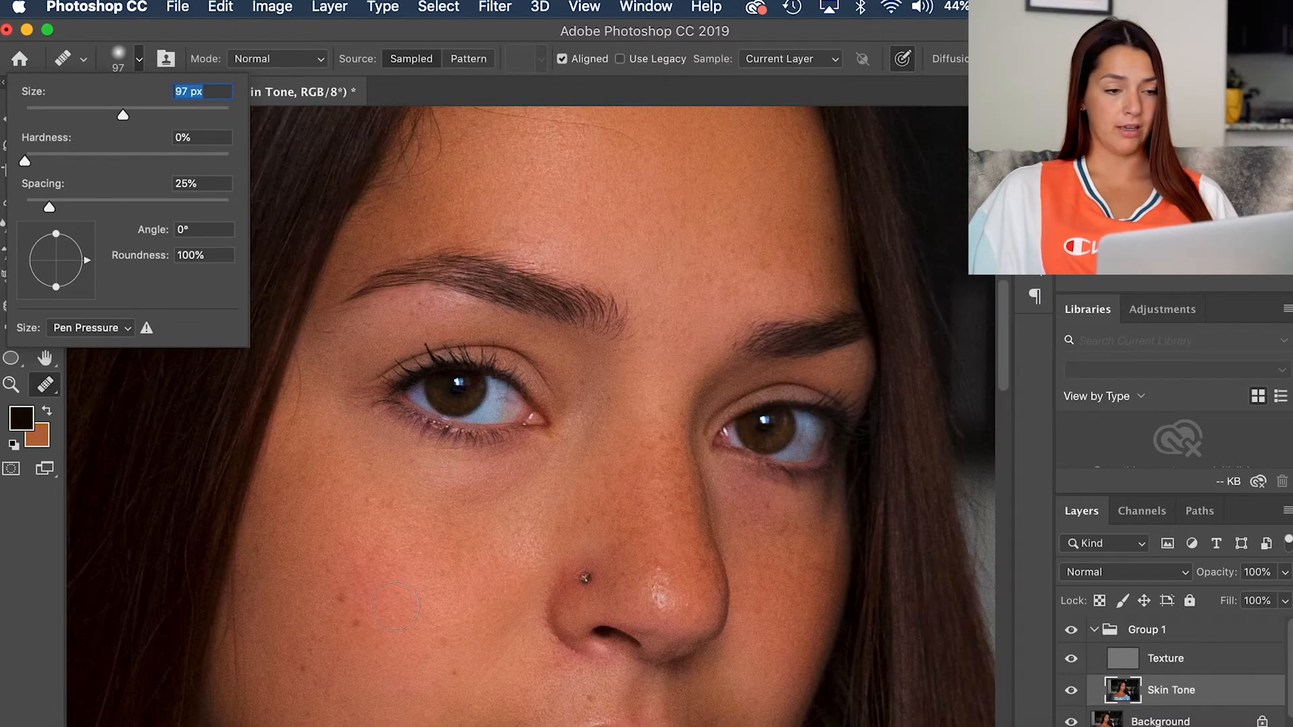
pyautogui.click(139, 59)
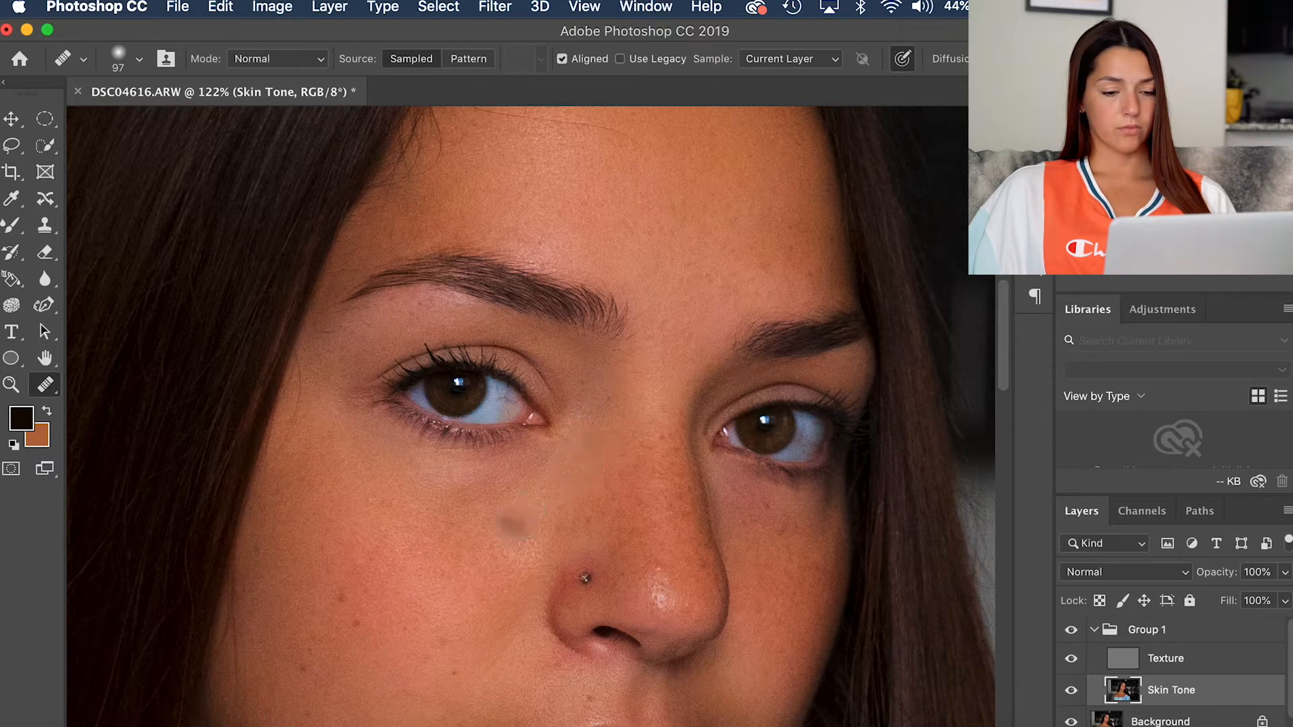
# Step: Try the Healing Brush on the nose just above its highlight in the Skin Tone layer
pyautogui.scroll(-5, 573, 472)
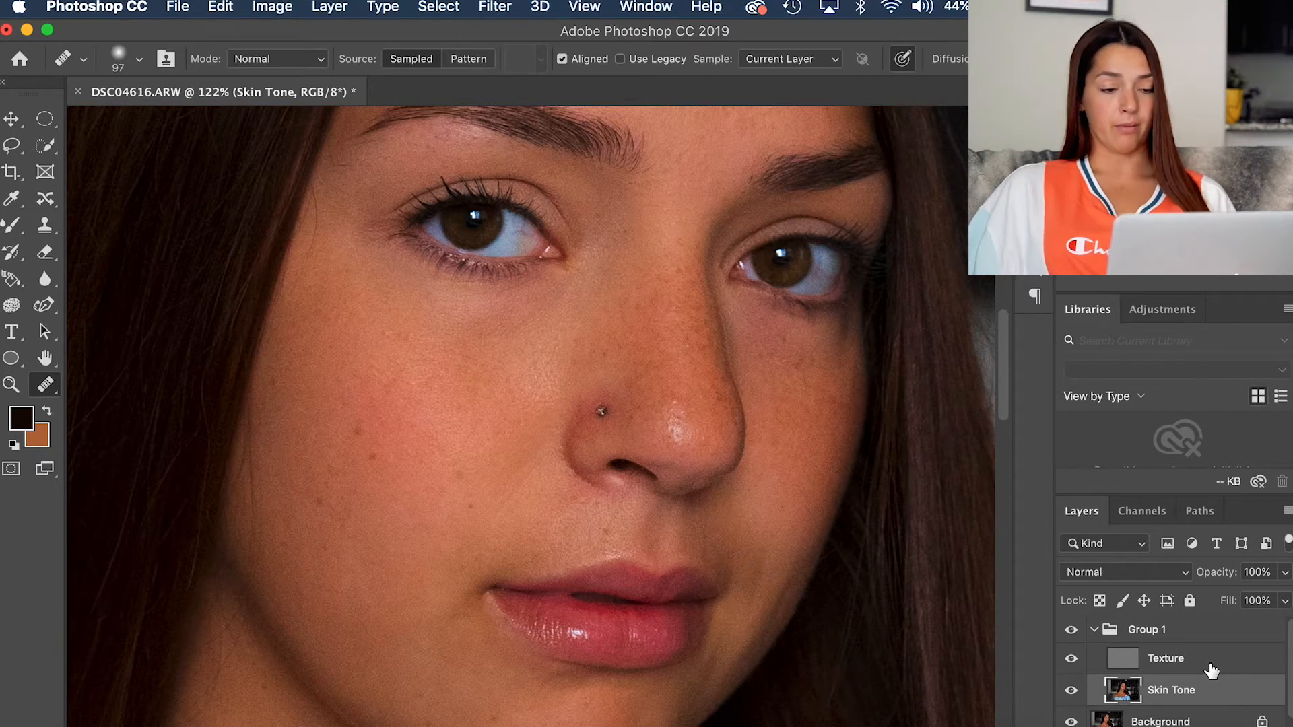
pyautogui.scroll(5, 404, 367)
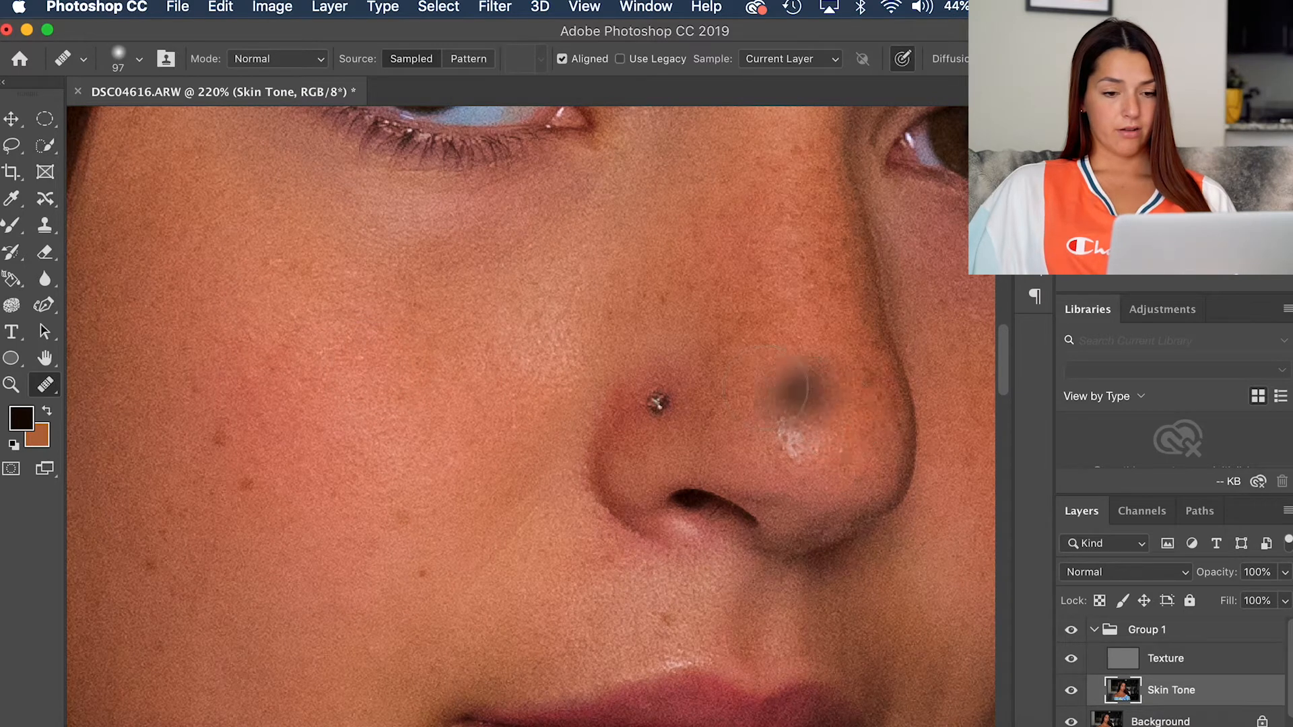
pyautogui.keyDown('alt'); pyautogui.click(770, 353); pyautogui.keyUp('alt')
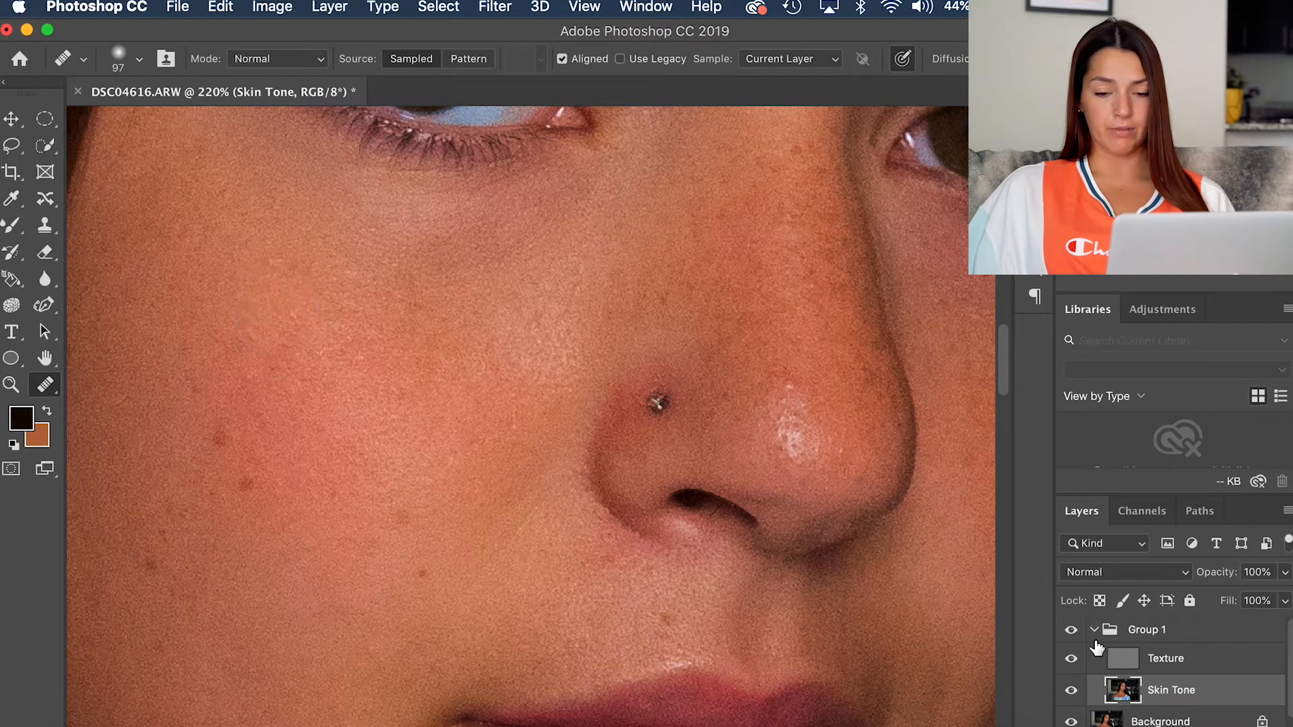
# Step: Select the Texture layer and heal the skin above the nose highlight with the Healing Brush at 64 pixels
pyautogui.click(1198, 673)
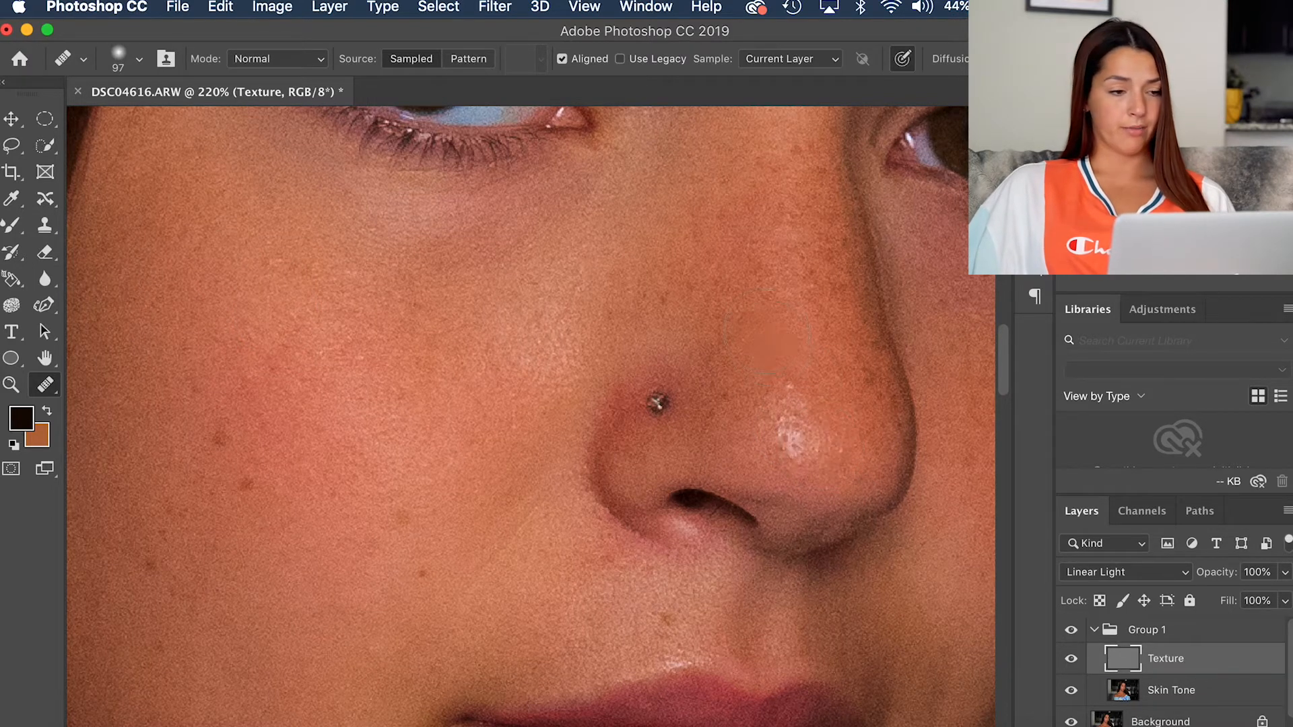
pyautogui.click(139, 63)
pyautogui.moveTo(161, 113); pyautogui.dragTo(111, 110)
pyautogui.click(787, 343)
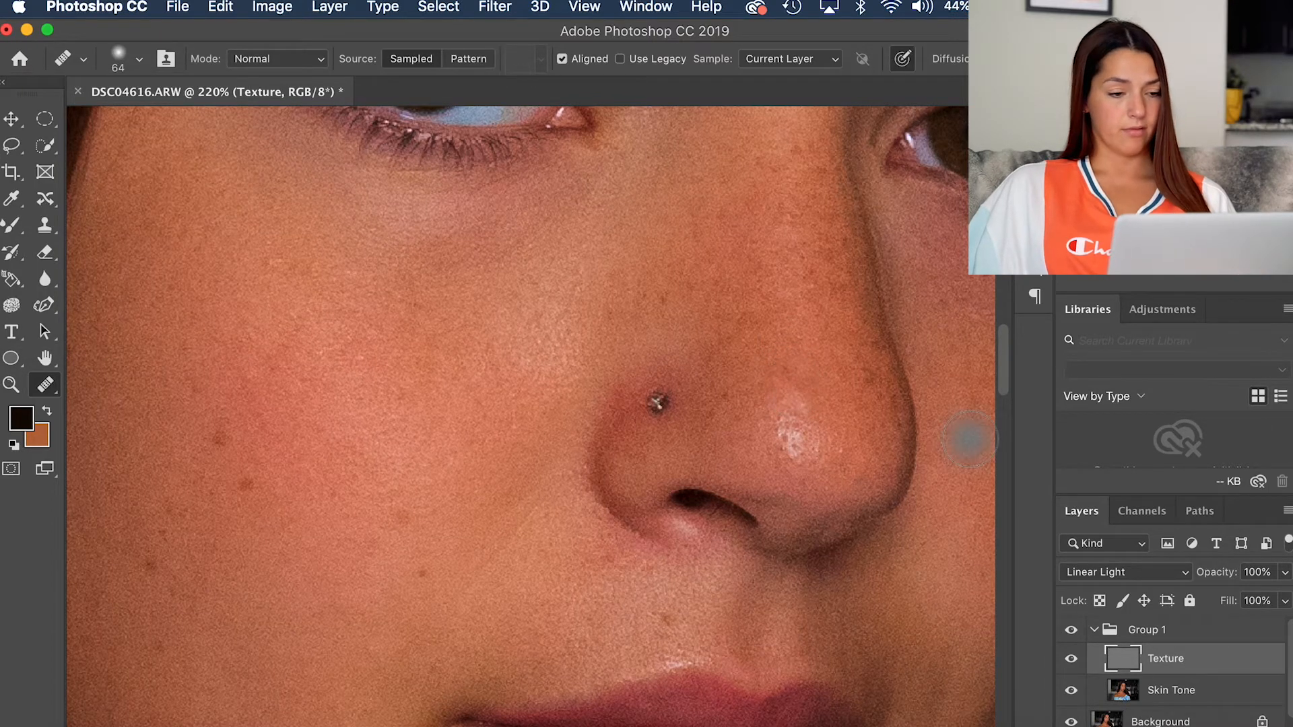
pyautogui.scroll(10, 565, 577)
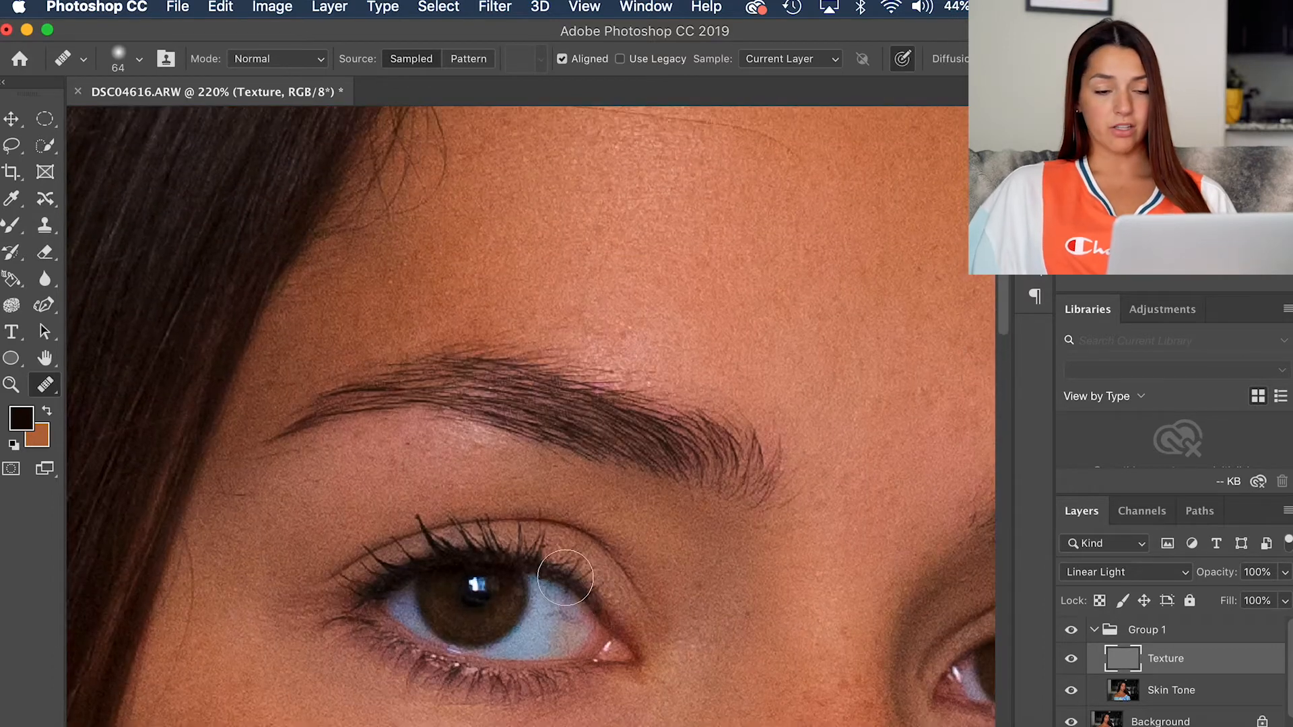
# Step: Select the Skin Tone layer and examine the eyes, nose, cheeks, mouth and chin for remaining blemishes
pyautogui.scroll(-1, 565, 578)
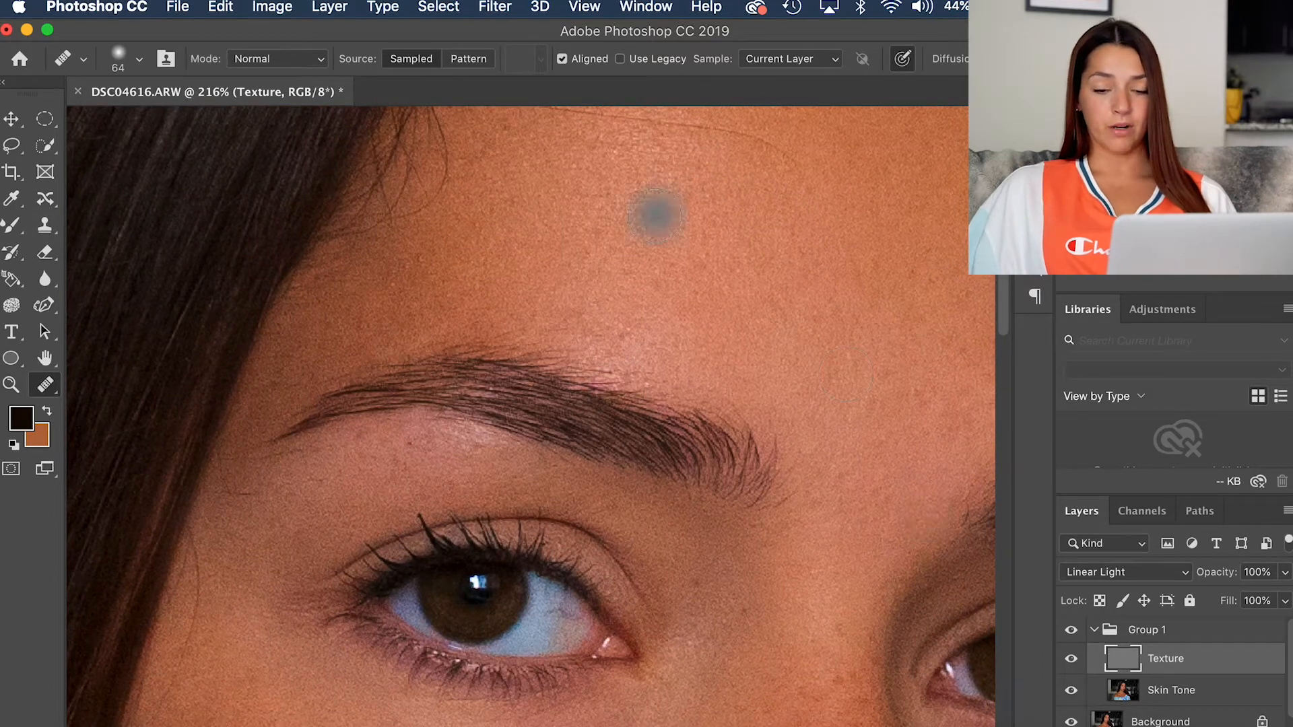
pyautogui.click(1178, 693)
pyautogui.scroll(-5, 656, 639)
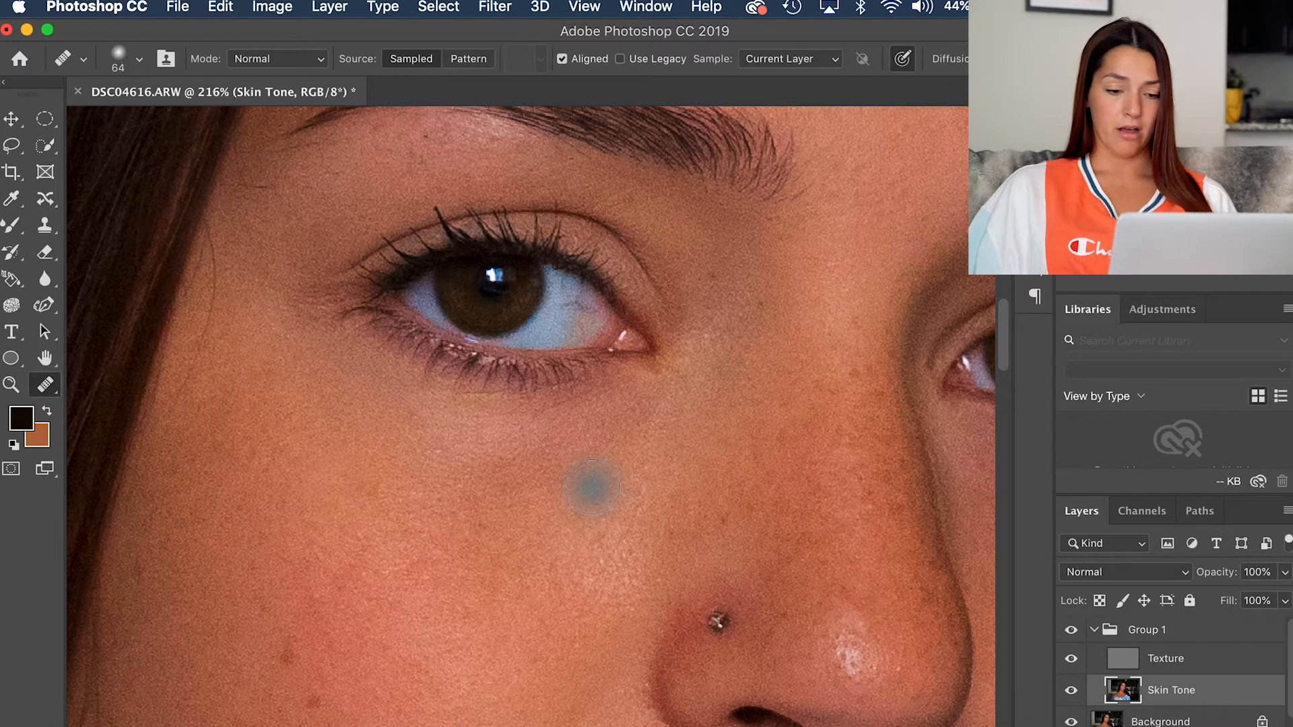
pyautogui.scroll(-1, 592, 489)
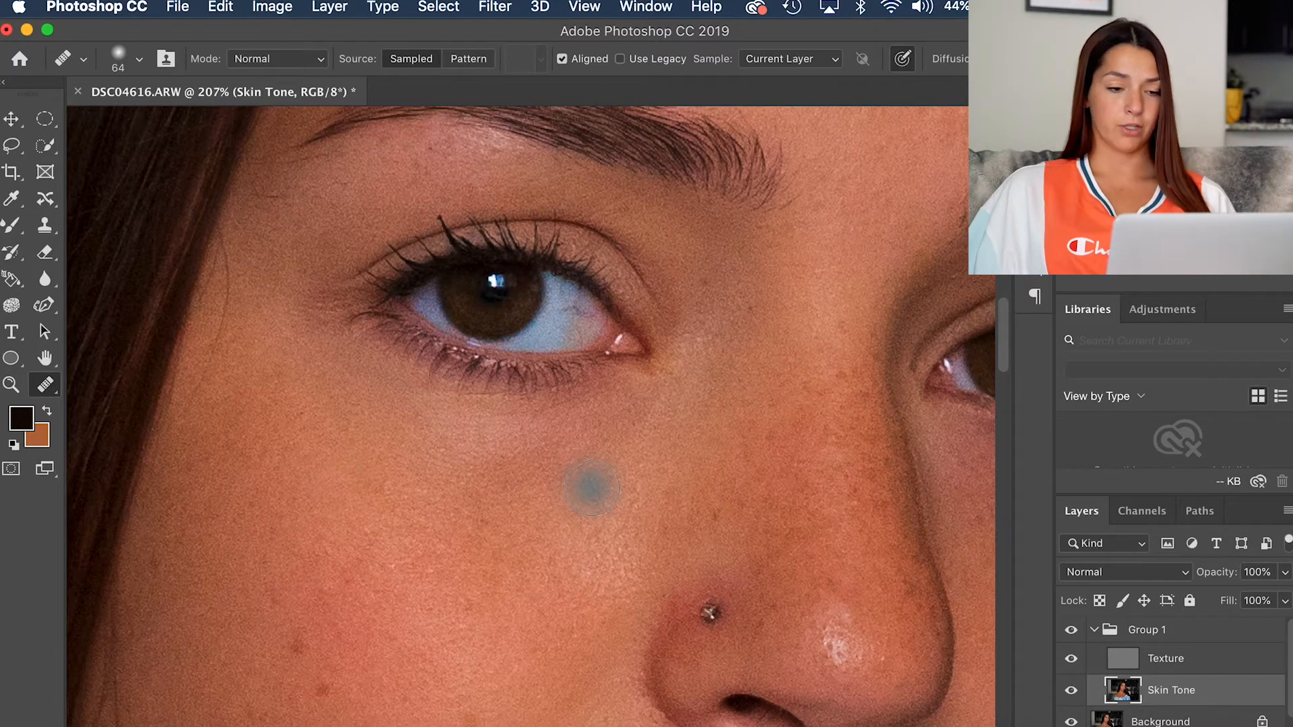
pyautogui.scroll(-3, 591, 488)
pyautogui.scroll(-3, 591, 488)
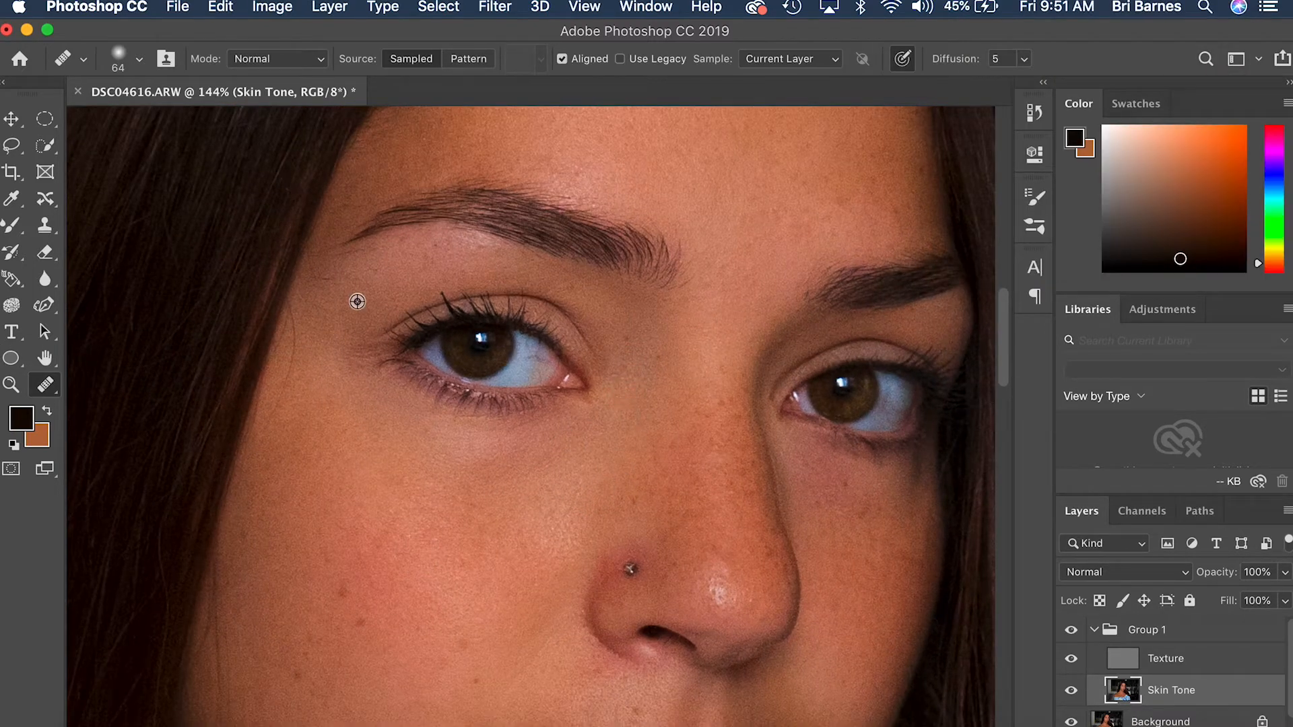
pyautogui.scroll(-5, 418, 282)
pyautogui.scroll(-2, 523, 637)
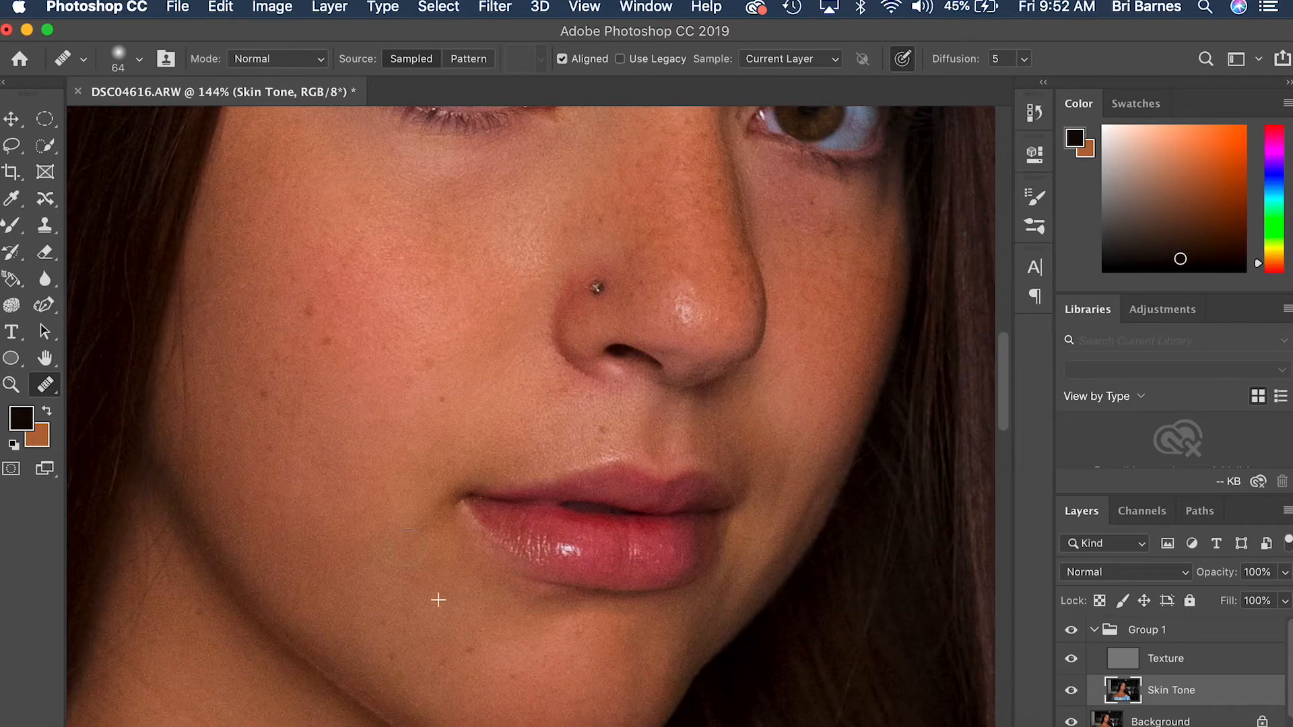
pyautogui.hscroll(5, 678, 494)
pyautogui.scroll(5, 687, 384)
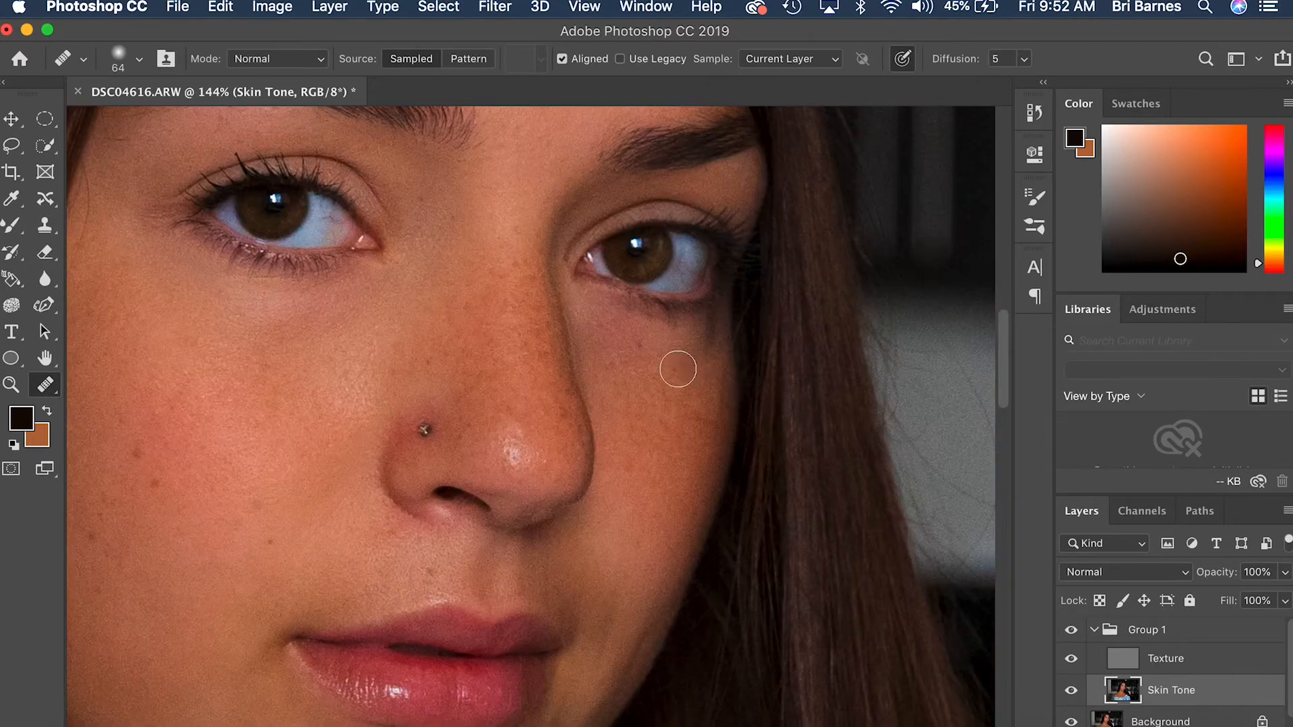
pyautogui.scroll(5, 680, 362)
pyautogui.scroll(-1, 647, 422)
pyautogui.scroll(-6, 382, 487)
pyautogui.hscroll(-5, 382, 487)
# Step: Select the Texture layer and heal two small spots on the face with the 64-pixel Healing Brush
pyautogui.click(1166, 662)
pyautogui.keyDown('alt'); pyautogui.click(496, 446); pyautogui.keyUp('alt')
pyautogui.click(548, 444)
pyautogui.scroll(10, 479, 401)
pyautogui.scroll(-10, 479, 401)
pyautogui.scroll(5, 842, 456)
pyautogui.hscroll(5, 782, 411)
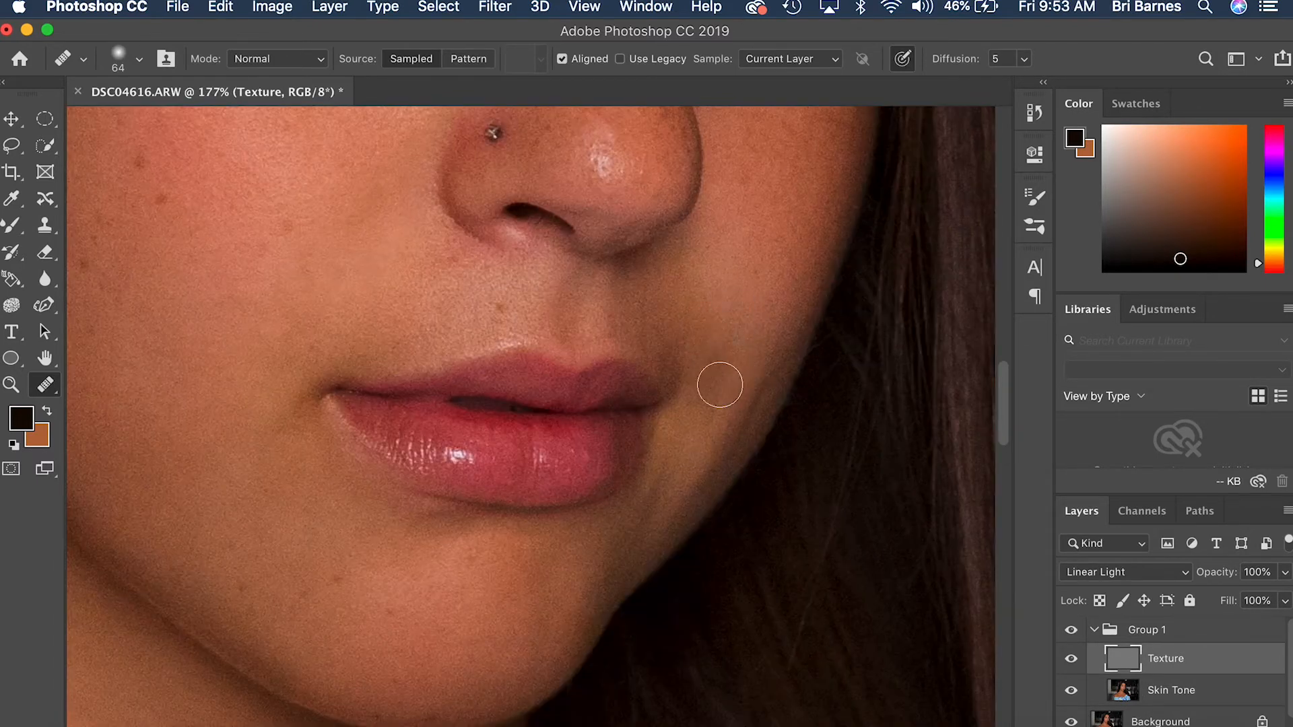
# Step: Reduce the Healing Brush to 51 pixels and heal the skin beside the mouth corner on the shadowed cheek
pyautogui.scroll(4, 707, 337)
pyautogui.moveTo(711, 395)
pyautogui.mouseDown()
pyautogui.moveTo(741, 346)
pyautogui.moveTo(728, 367)
pyautogui.mouseUp()
pyautogui.press('super+minus')
pyautogui.scroll(-5, 580, 523)
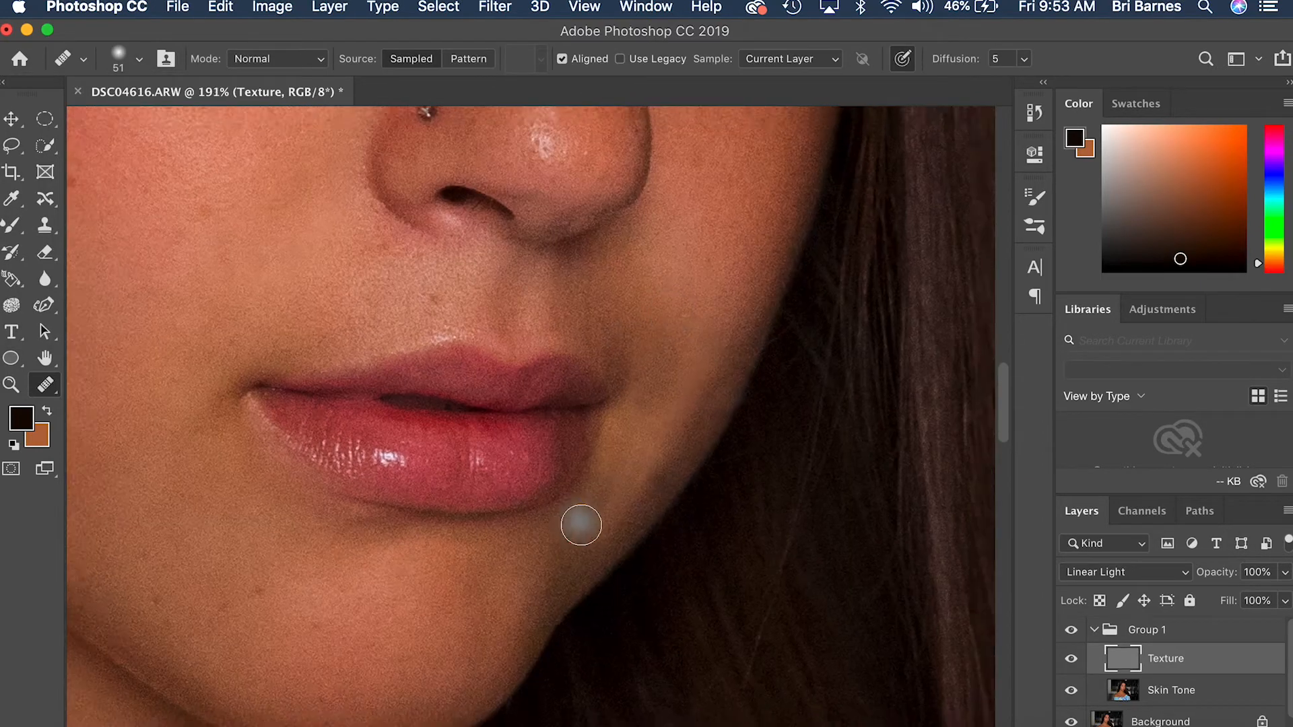
# Step: Heal several small spots across the forehead on the Texture layer with the 51-pixel Healing Brush
pyautogui.scroll(5, 580, 523)
pyautogui.scroll(2, 411, 418)
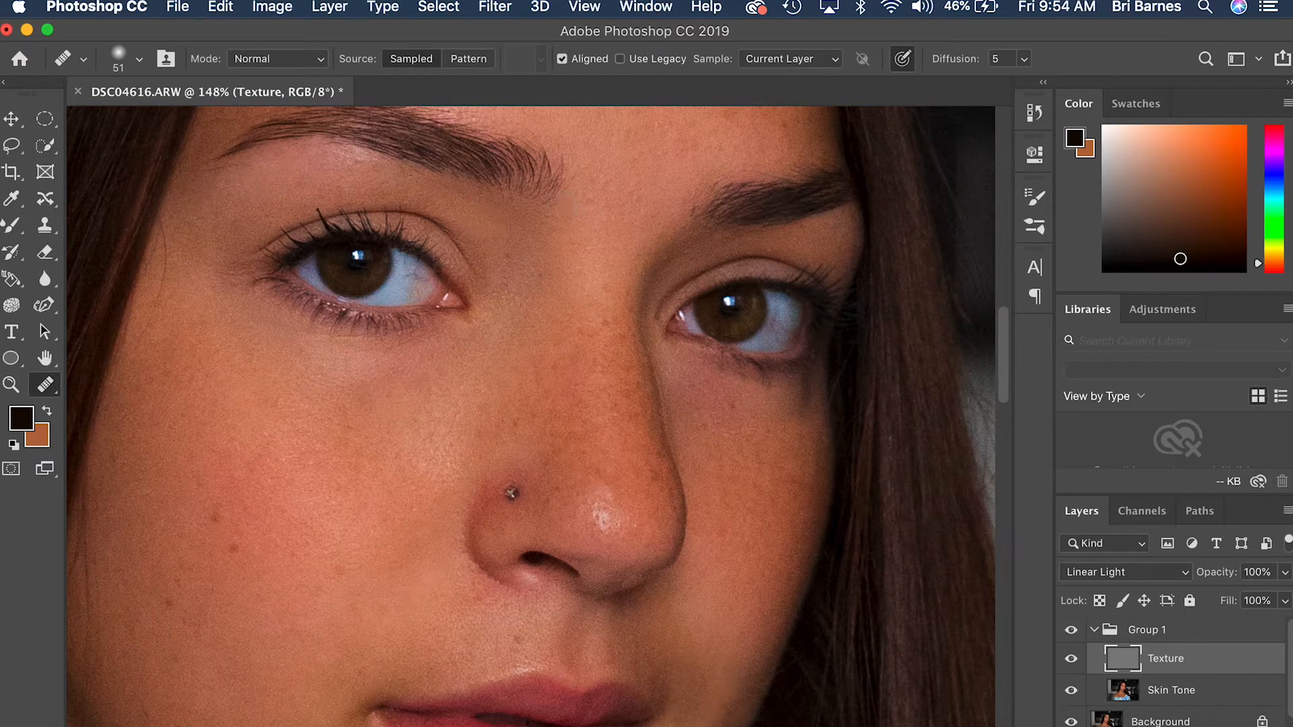
pyautogui.scroll(8, 416, 205)
pyautogui.click(514, 231)
pyautogui.click(413, 211)
pyautogui.click(450, 208)
pyautogui.click(422, 180)
pyautogui.keyDown('alt'); pyautogui.click(335, 233); pyautogui.keyUp('alt')
pyautogui.click(366, 157)
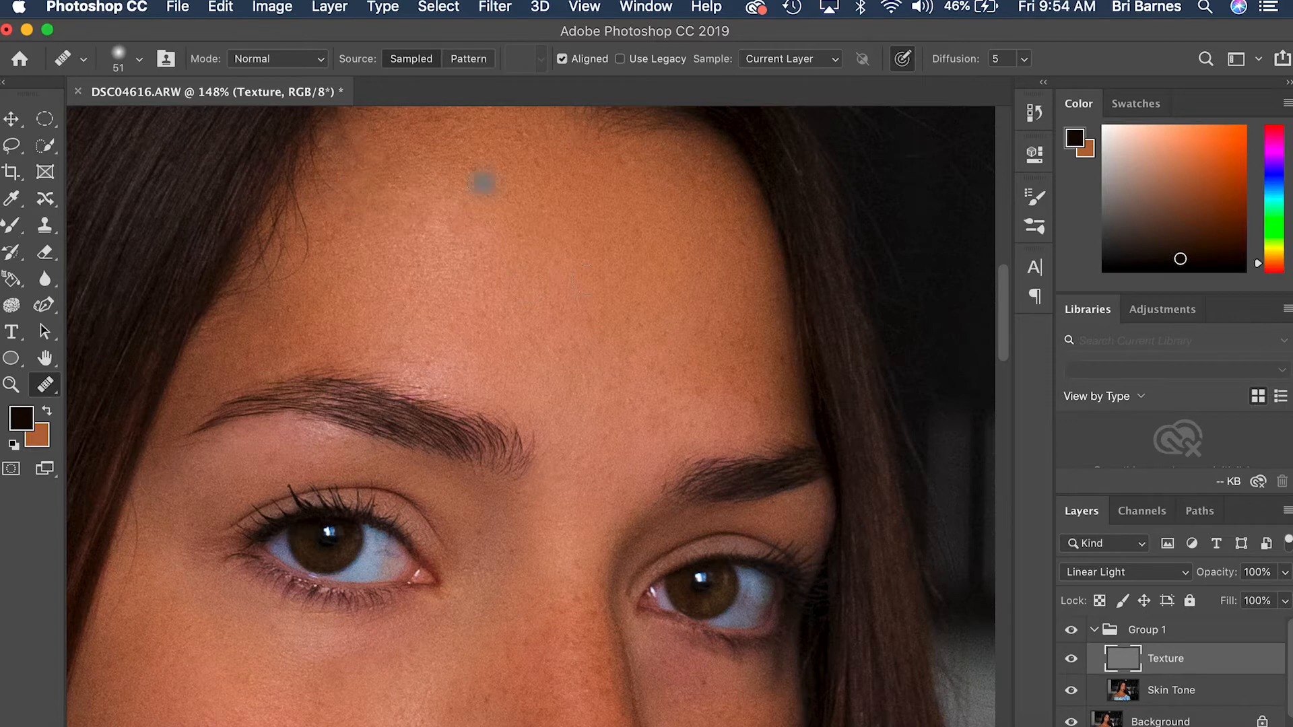
# Step: Inspect the nose and mouth up close, and hide and show Group 1 to compare the retouching
pyautogui.scroll(-10, 427, 222)
pyautogui.scroll(10, 436, 657)
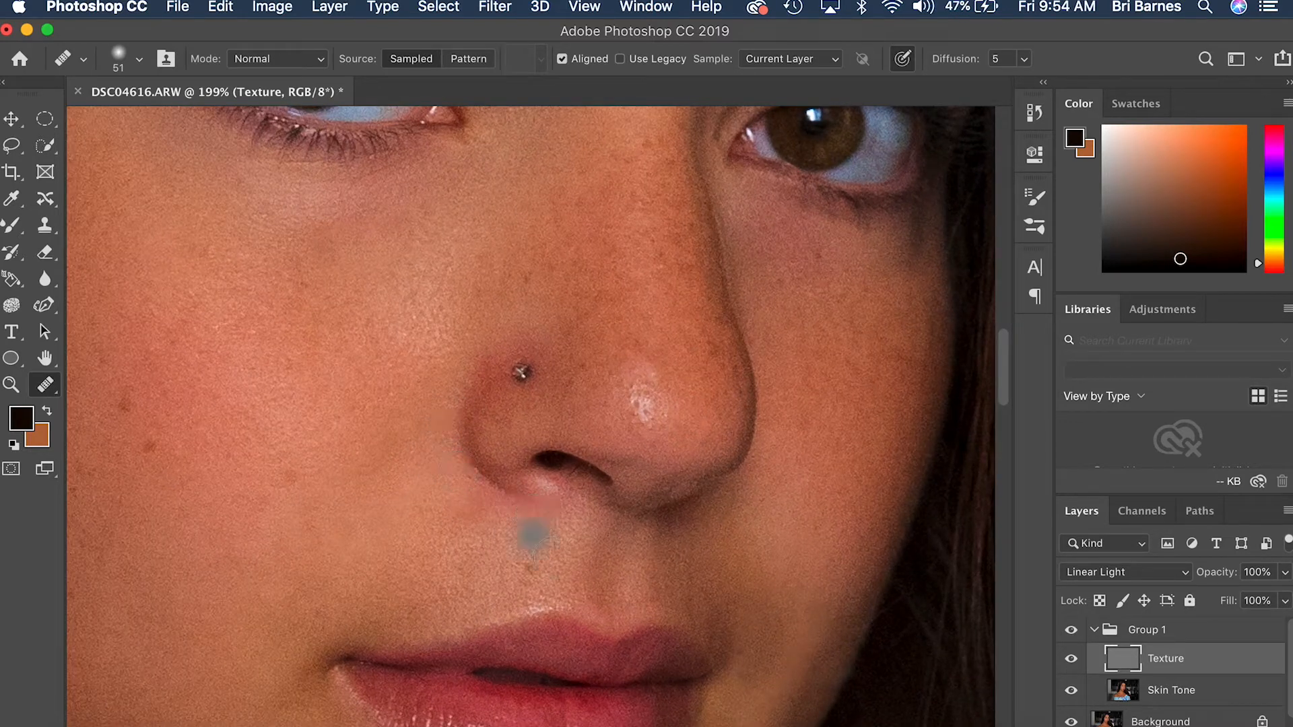
pyautogui.scroll(-12, 546, 341)
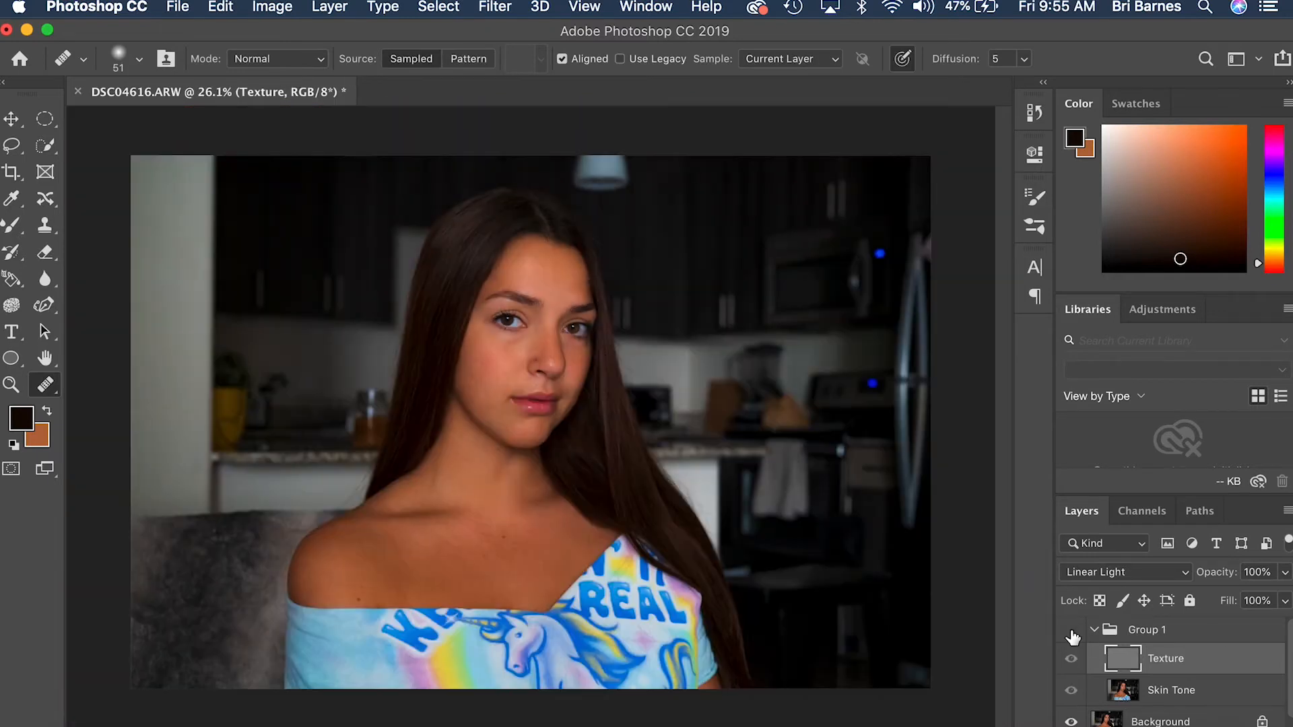
pyautogui.scroll(8, 530, 366)
pyautogui.scroll(6, 719, 323)
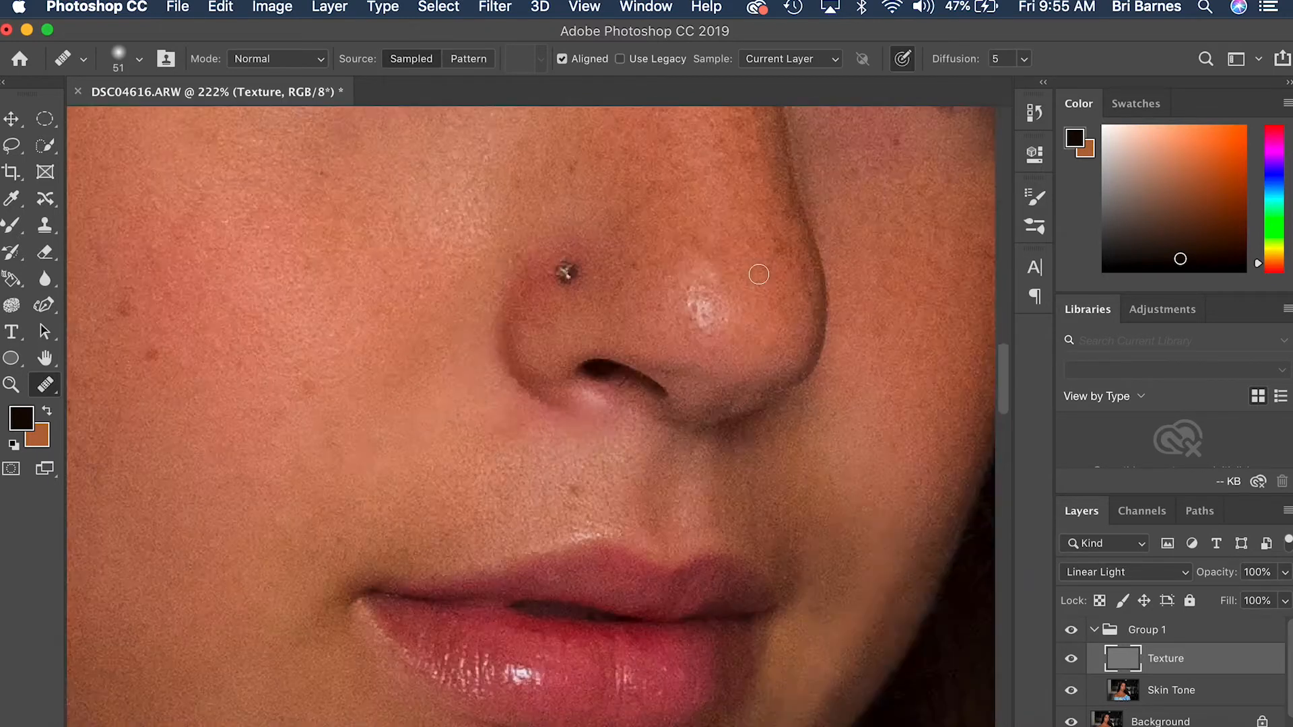
# Step: Try healing one more spot on the face in the Texture layer, and undo it
pyautogui.hscroll(6, 583, 442)
pyautogui.scroll(5, 583, 441)
pyautogui.click(583, 442)
pyautogui.scroll(-8, 534, 454)
pyautogui.press('super+z')
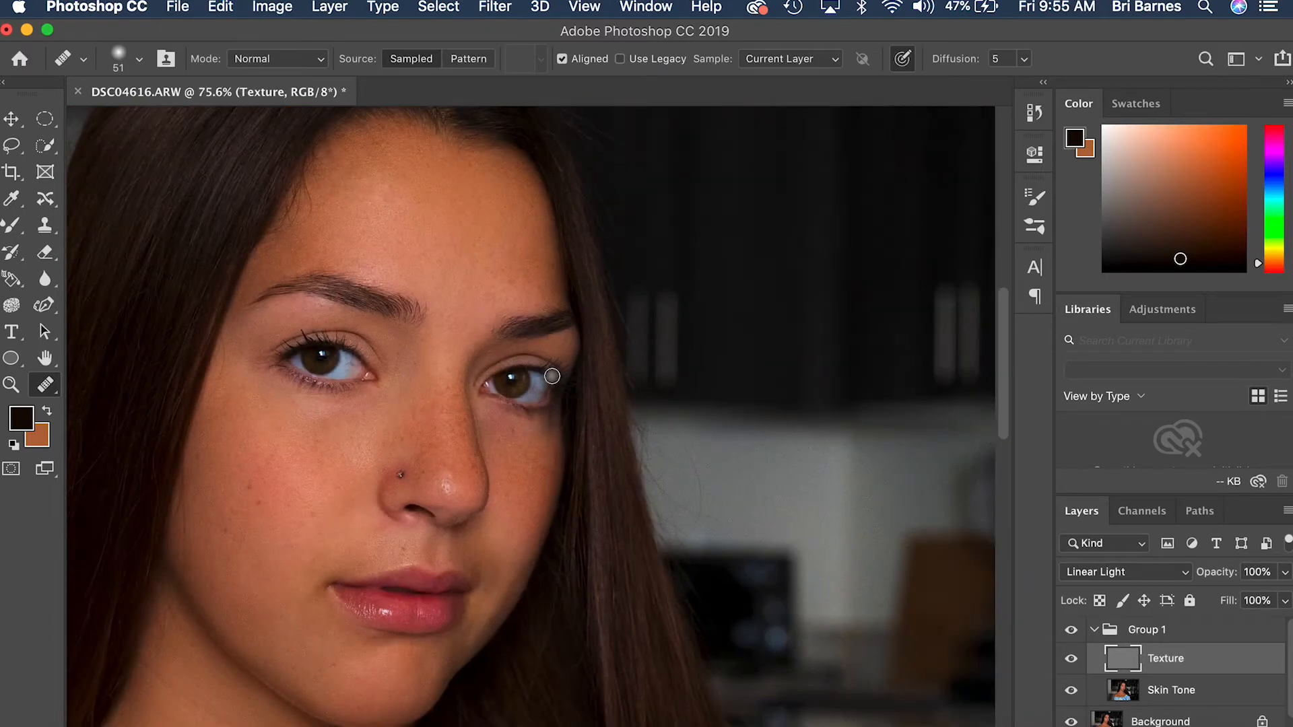
# Step: Try a Healing Brush stroke at 128 pixels under the eye on the lit cheek in the Texture layer, and undo it
pyautogui.scroll(-5, 552, 324)
pyautogui.scroll(4, 461, 428)
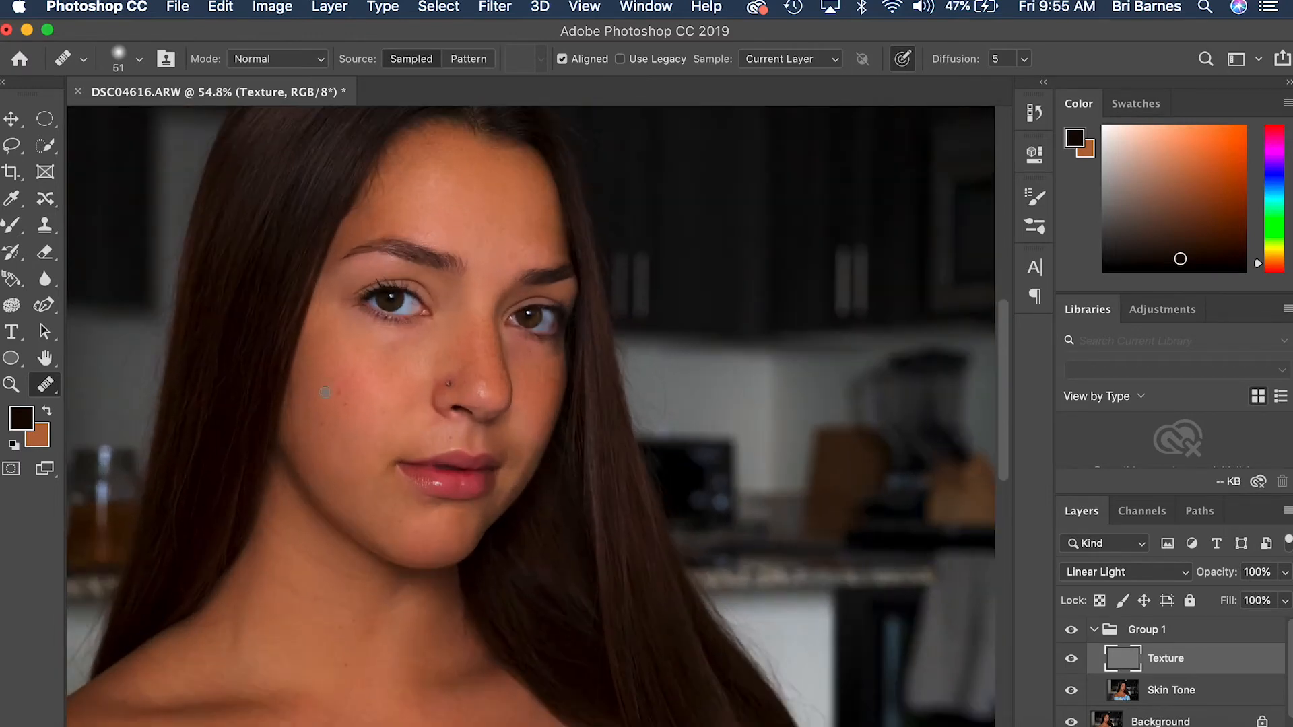
pyautogui.scroll(-3, 489, 458)
pyautogui.scroll(-2, 489, 458)
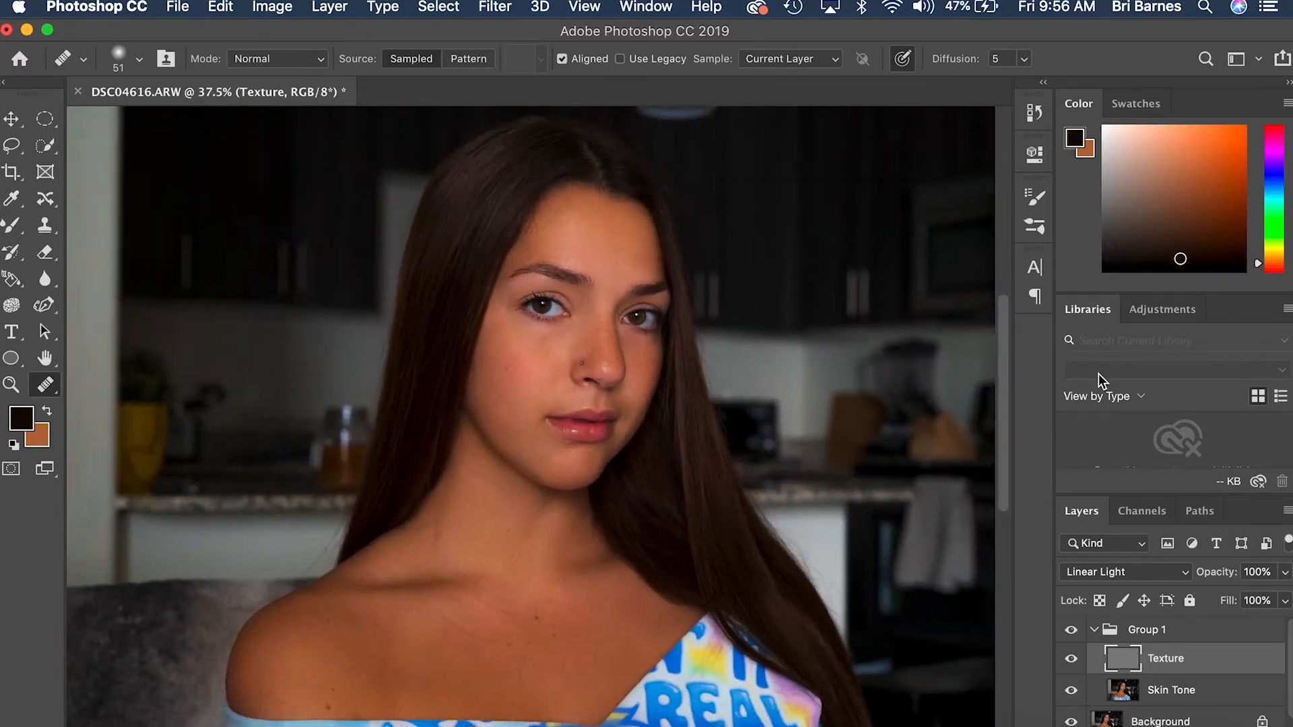
pyautogui.scroll(5, 561, 420)
pyautogui.click(140, 59)
pyautogui.moveTo(128, 103); pyautogui.dragTo(146, 103)
pyautogui.keyDown('alt'); pyautogui.click(572, 297); pyautogui.keyUp('alt')
pyautogui.moveTo(538, 271)
pyautogui.mouseDown()
pyautogui.moveTo(488, 269)
pyautogui.moveTo(591, 269)
pyautogui.mouseUp()
pyautogui.press('super+z')
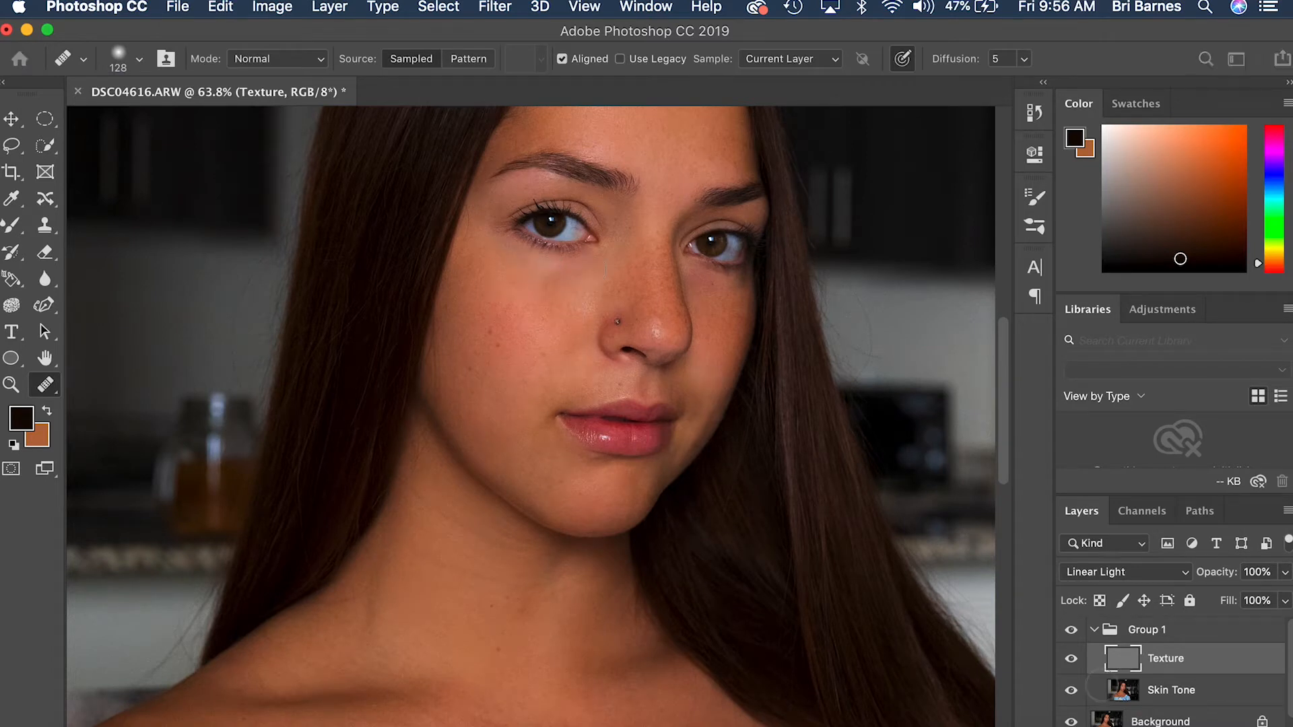
# Step: Select the Skin Tone layer and heal the shadowed cheek below the eye with the Healing Brush at 87 pixels
pyautogui.click(1171, 693)
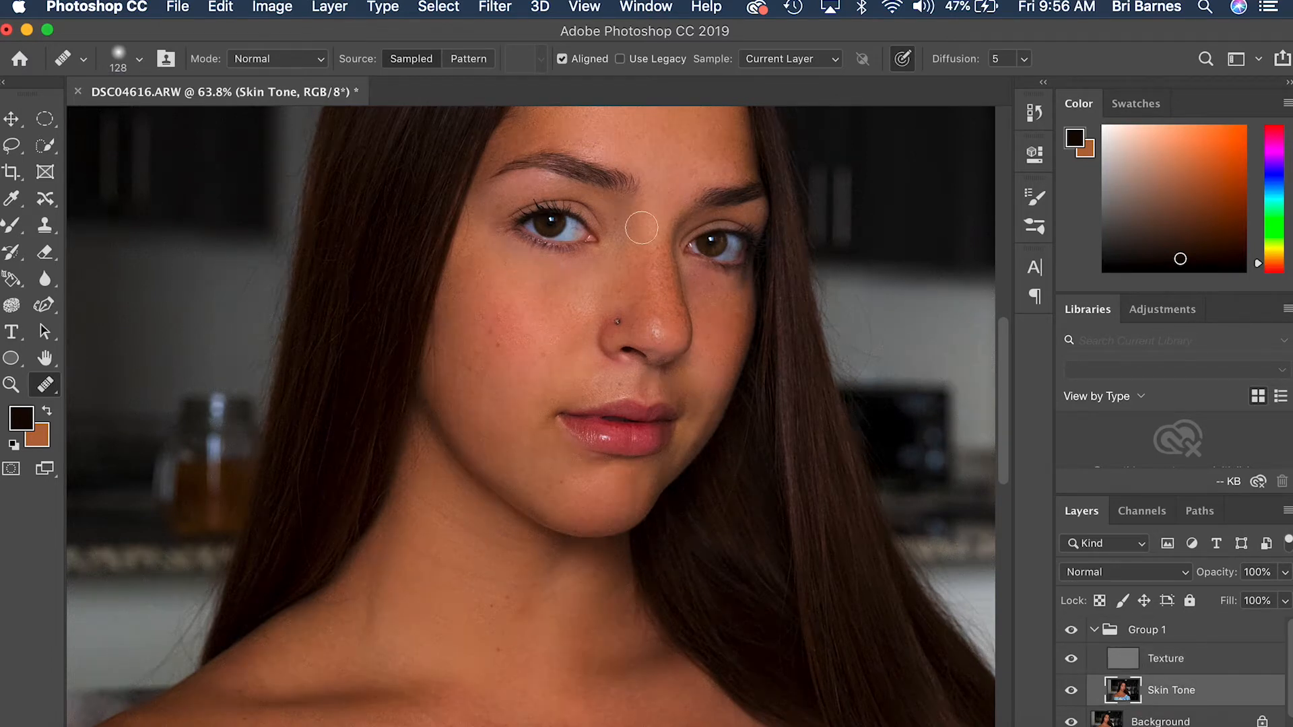
pyautogui.click(139, 59)
pyautogui.moveTo(140, 115); pyautogui.dragTo(135, 116)
pyautogui.click(741, 280)
pyautogui.keyDown('alt'); pyautogui.click(731, 319); pyautogui.keyUp('alt')
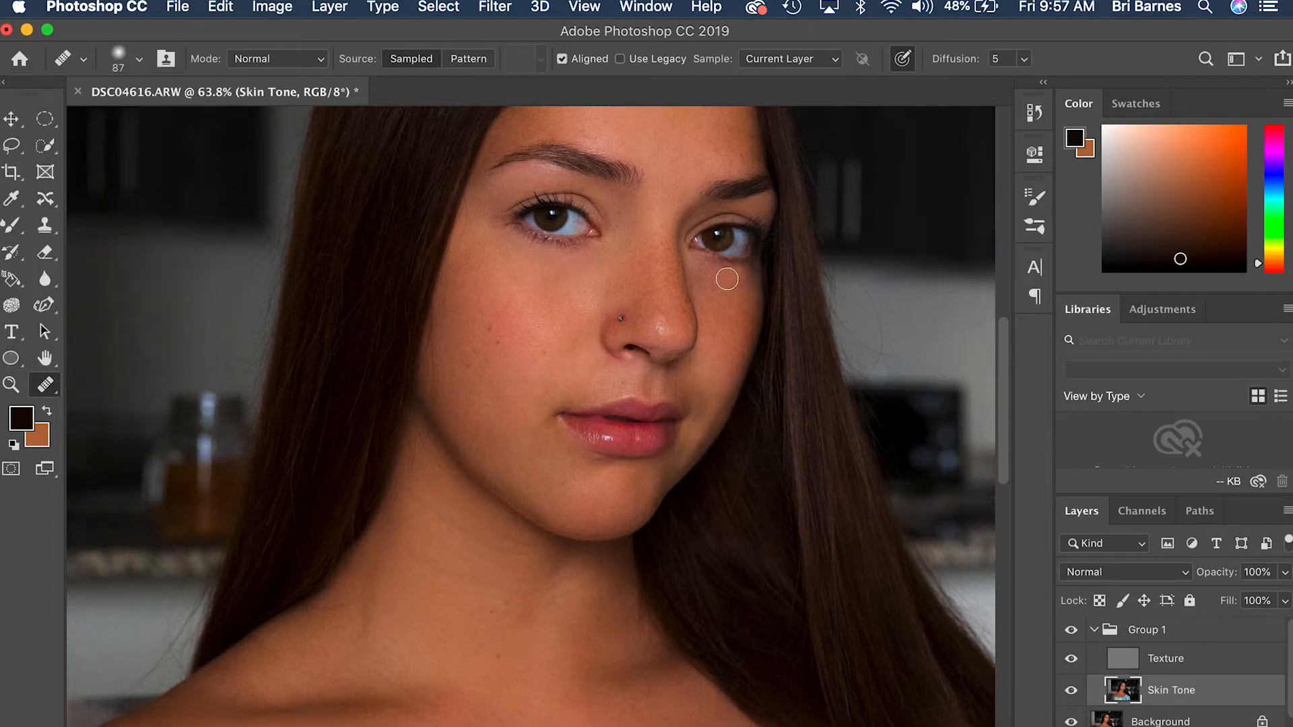
# Step: Compare the portrait before and after retouching by hiding and showing Group 1, at full view and close to the face
pyautogui.scroll(7, 725, 280)
pyautogui.scroll(-8, 581, 569)
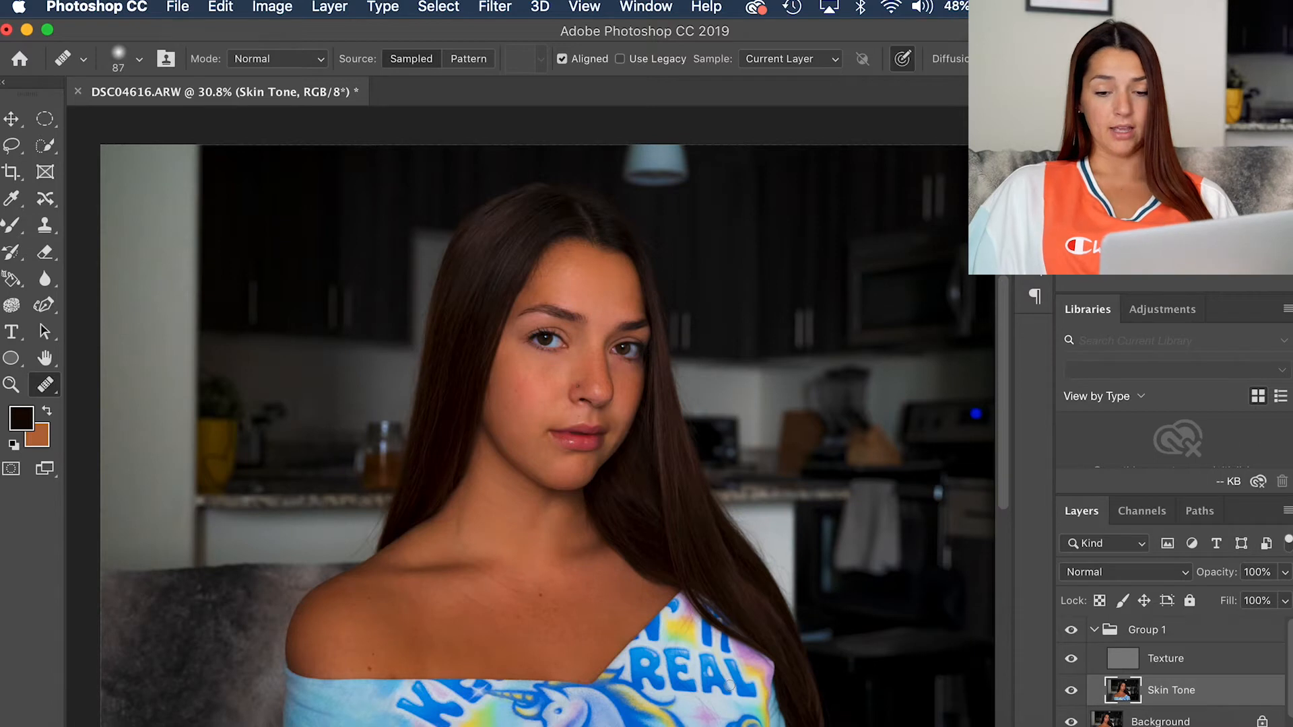
pyautogui.click(1072, 631)
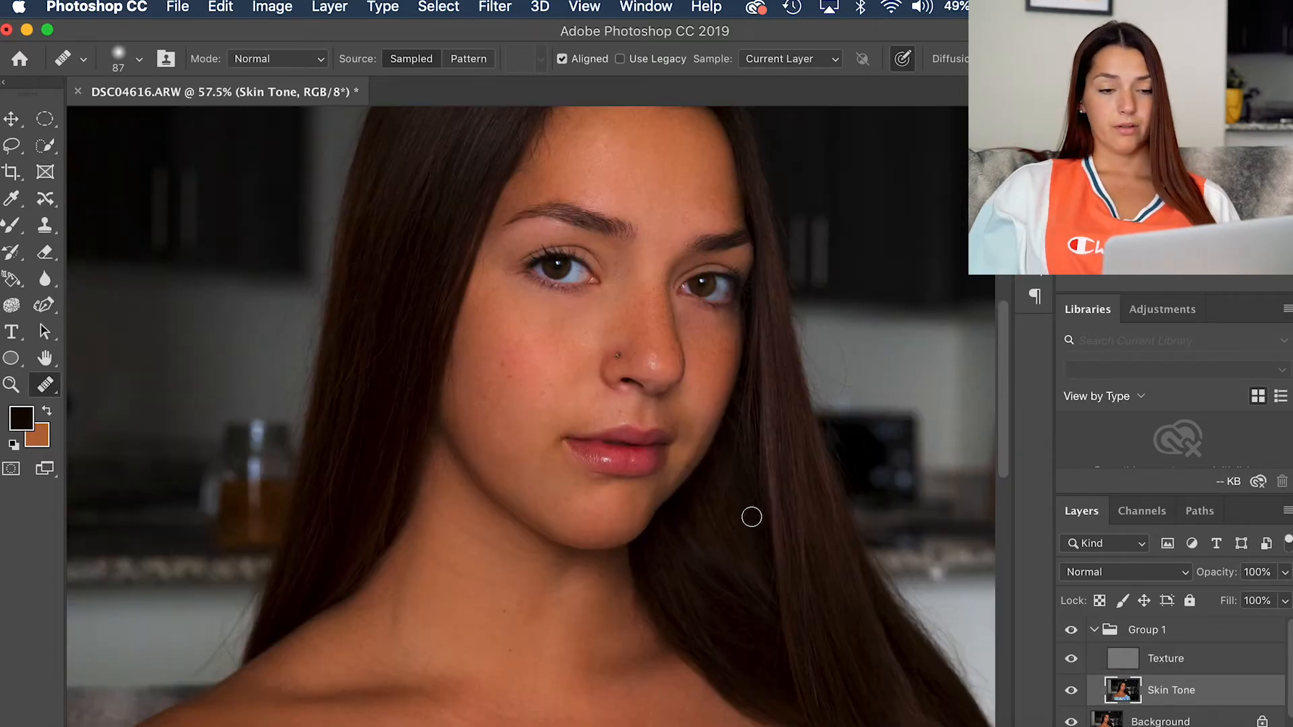
pyautogui.scroll(3, 713, 494)
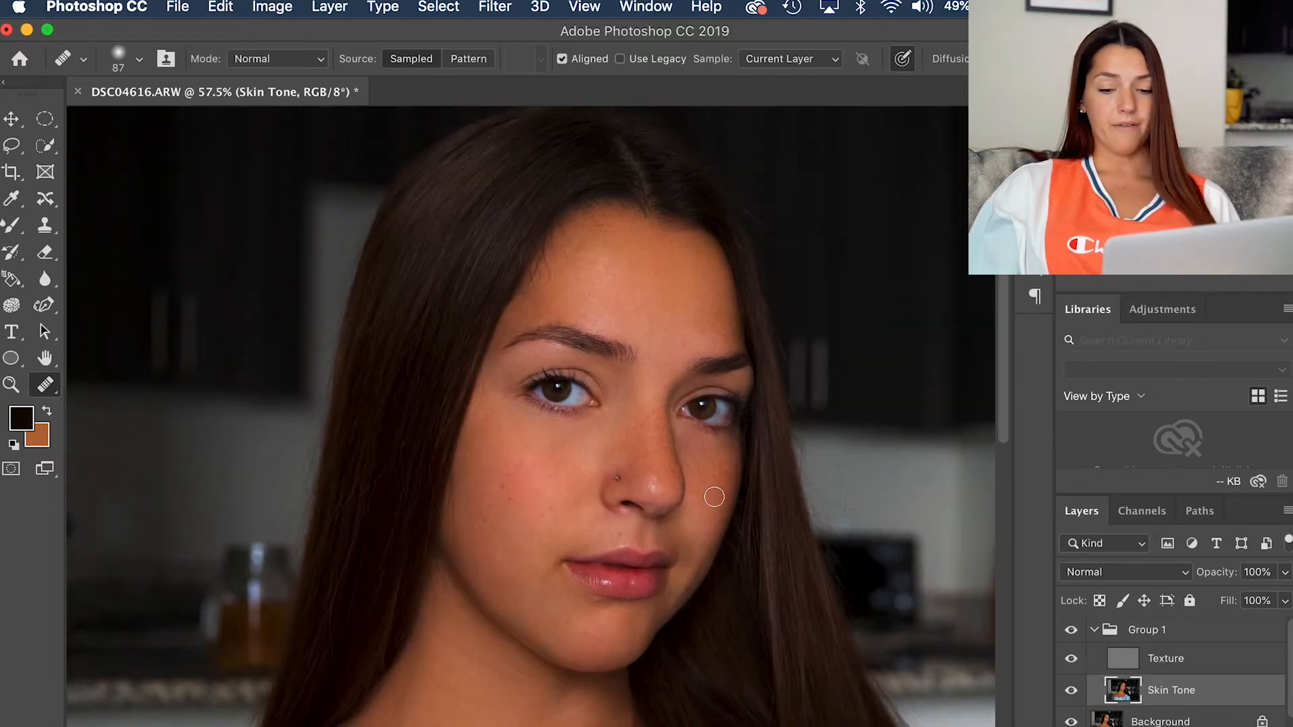
pyautogui.click(1071, 631)
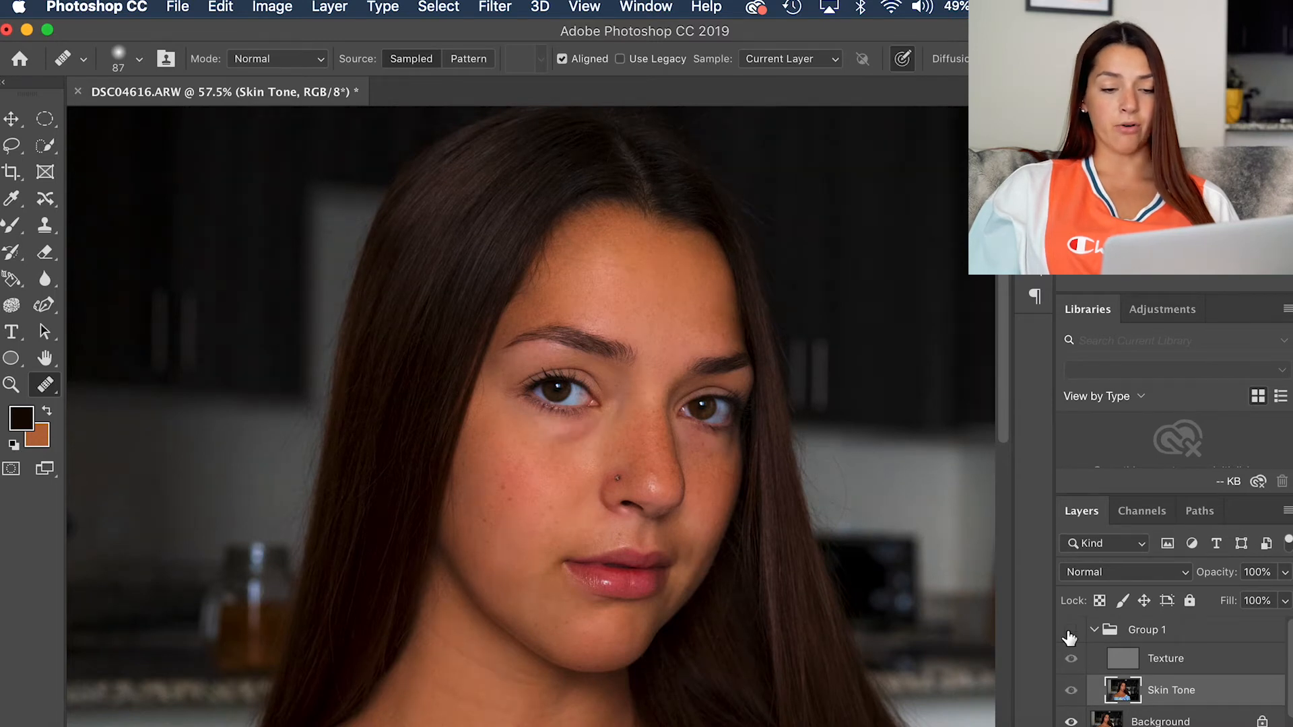
pyautogui.click(1070, 632)
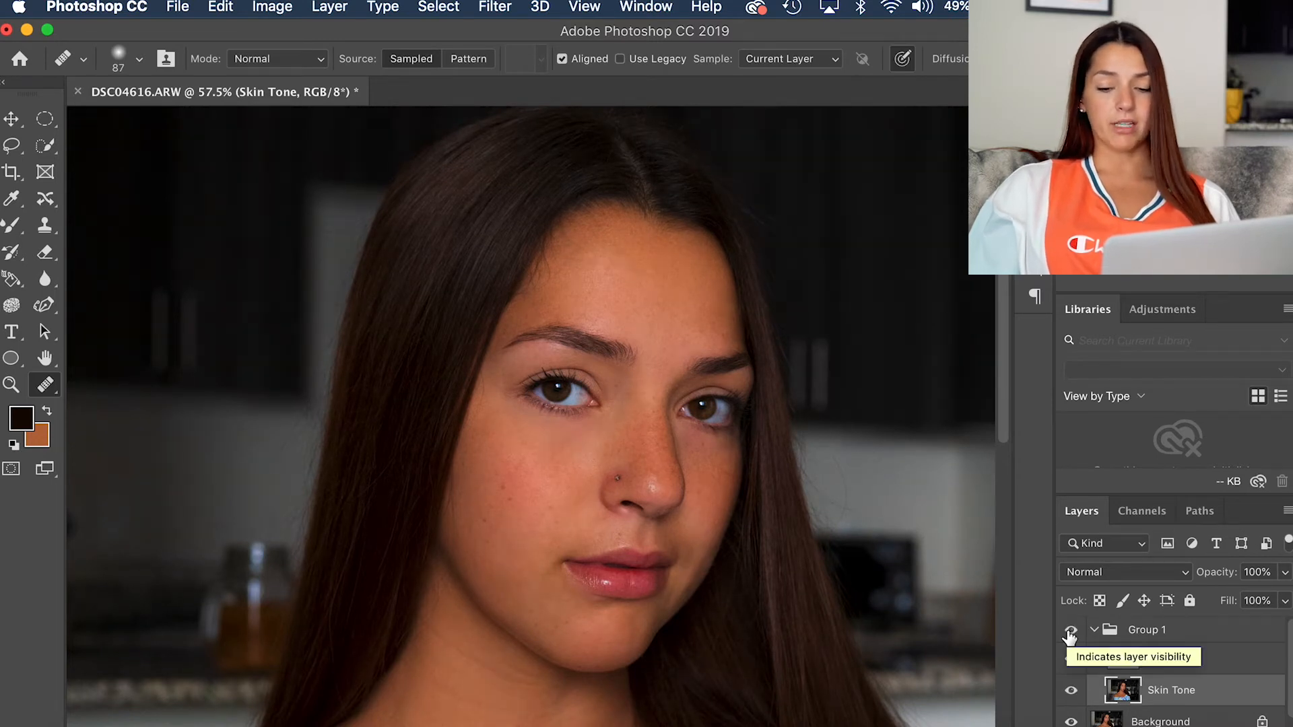